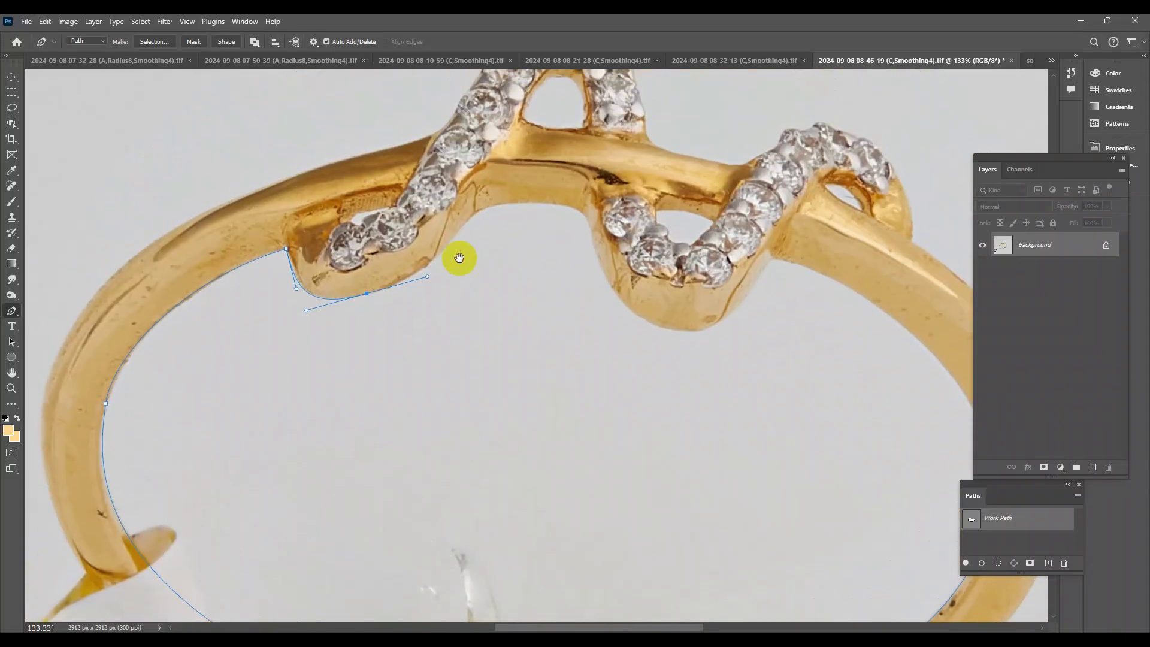
Close the inner band outline with curved anchors along the lower band edge
{"action": "mouse_move", "coordinate": [459, 258]}
{"action": "left_mouse_down"}
{"action": "mouse_move", "coordinate": [459, 267]}
{"action": "mouse_move", "coordinate": [470, 229]}
{"action": "mouse_move", "coordinate": [553, 213]}
{"action": "left_mouse_up"}
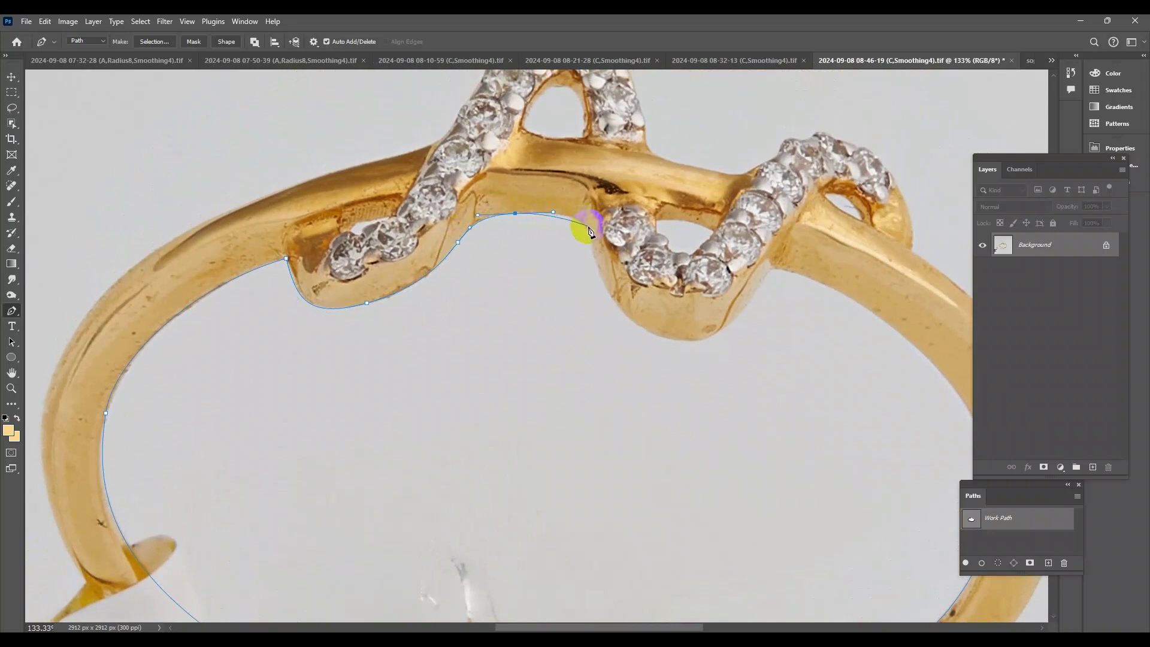
{"action": "left_click_drag", "start_coordinate": [641, 325], "coordinate": [687, 355]}
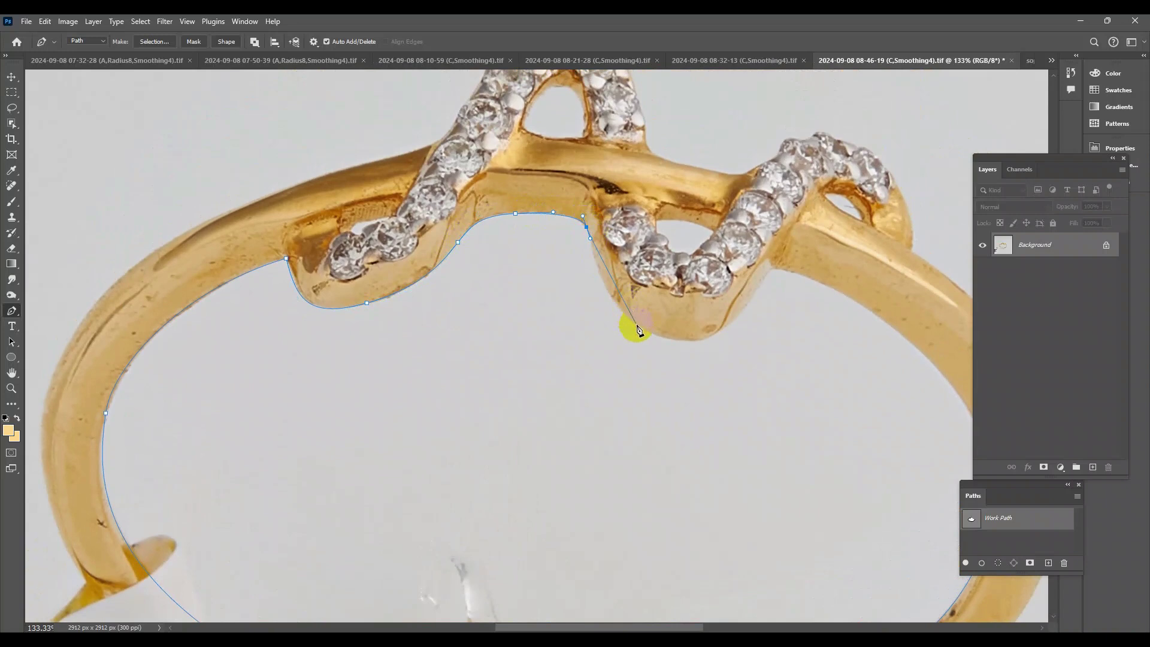
{"action": "left_click_drag", "start_coordinate": [742, 313], "coordinate": [761, 290]}
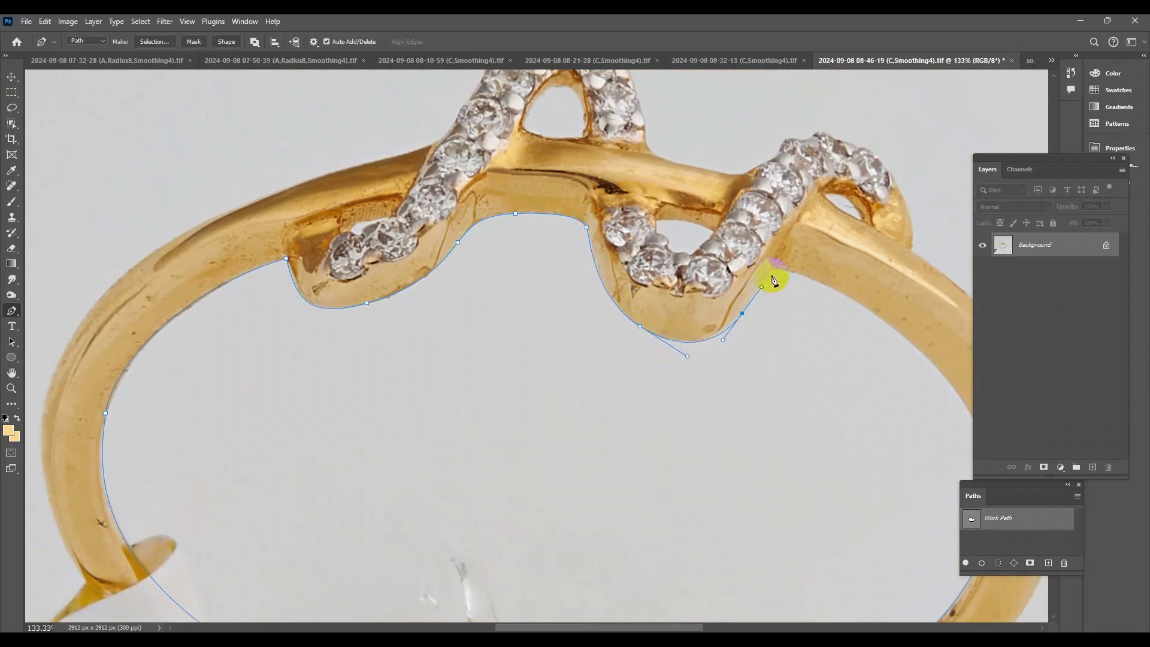
{"action": "left_click_drag", "start_coordinate": [839, 303], "coordinate": [599, 188]}
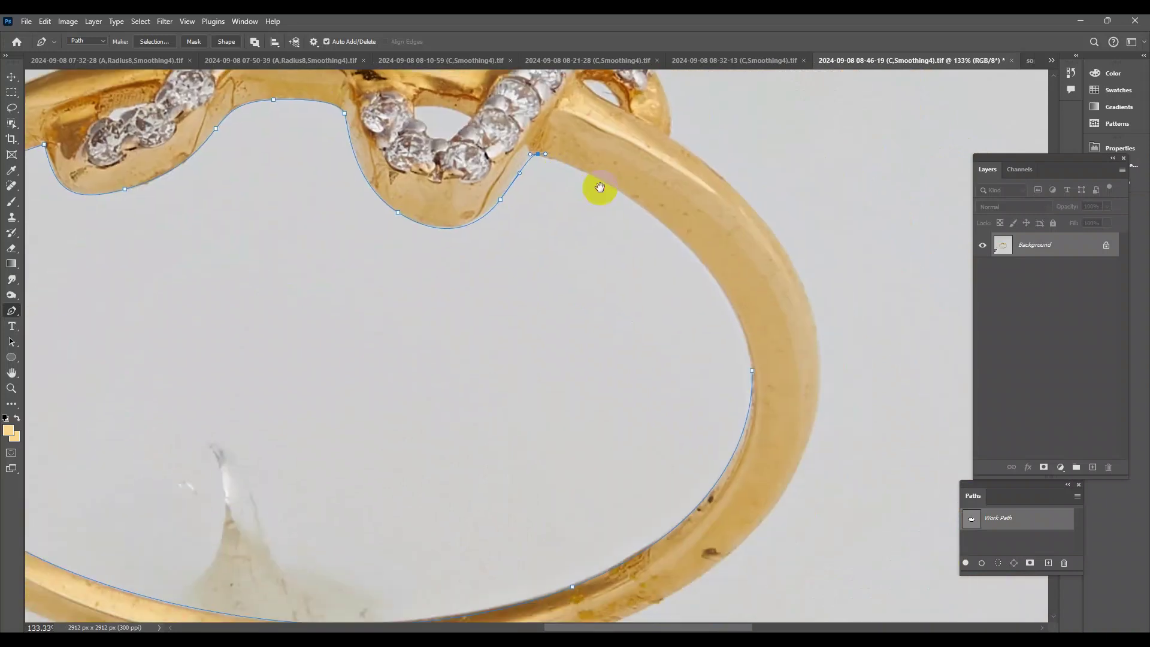
{"action": "left_click_drag", "start_coordinate": [751, 372], "coordinate": [773, 520]}
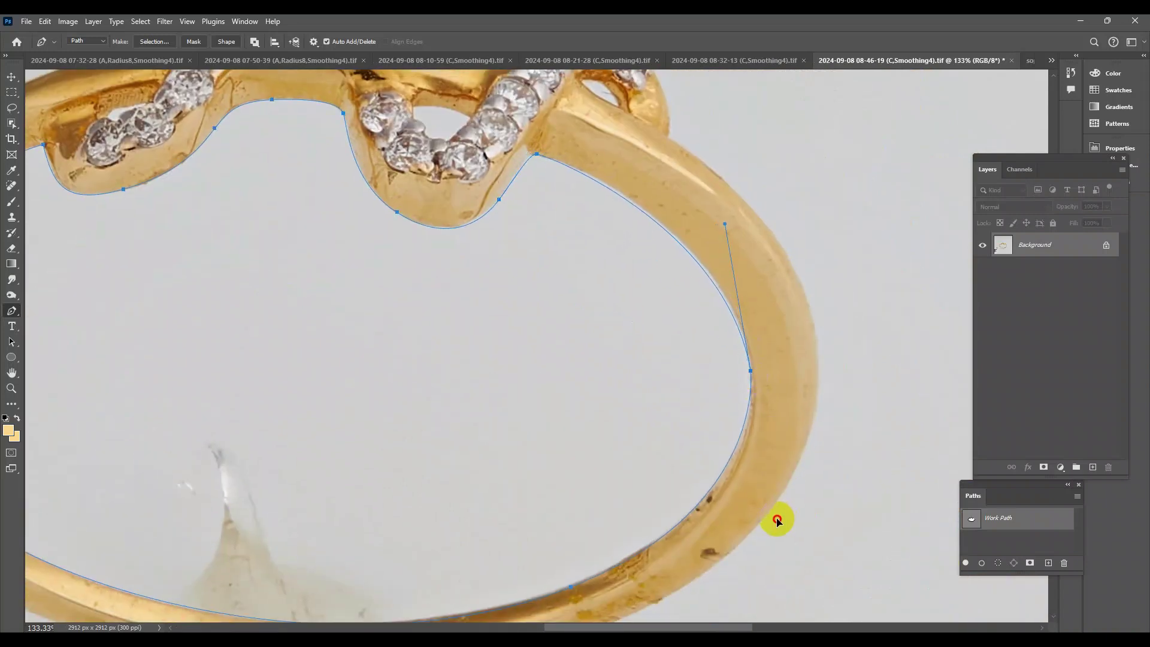
Trace and close a path around the hole beneath the diamonds
{"action": "left_click_drag", "start_coordinate": [637, 244], "coordinate": [808, 403]}
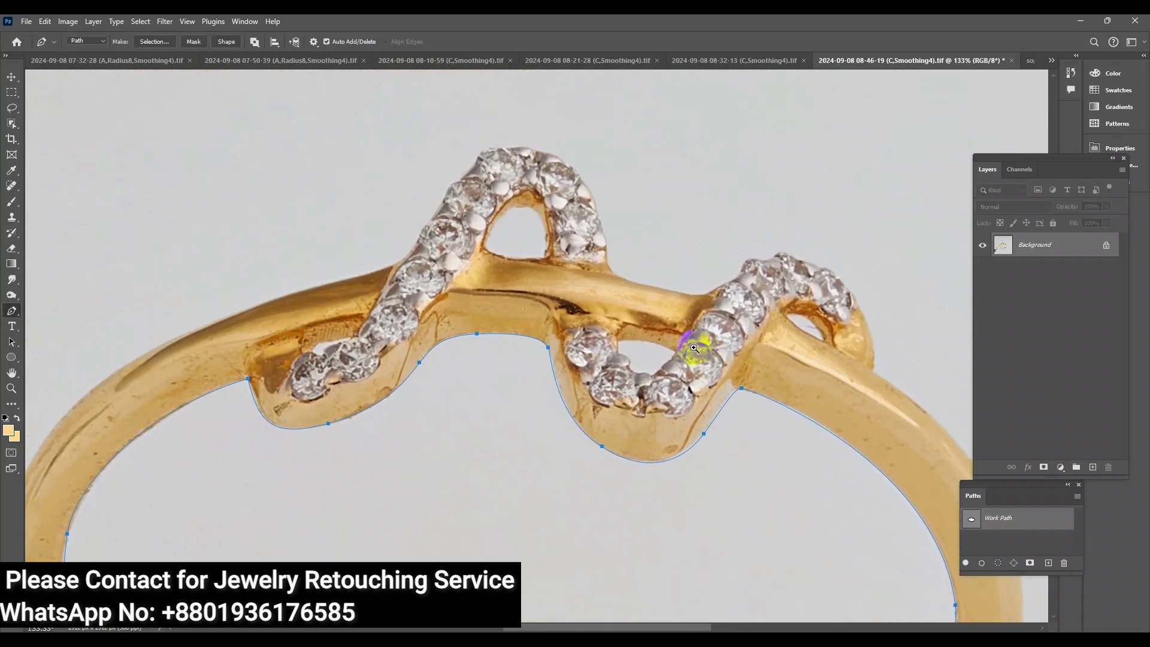
{"action": "scroll", "coordinate": [673, 364], "scroll_direction": "up", "scroll_amount": 3}
{"action": "left_click", "coordinate": [670, 352]}
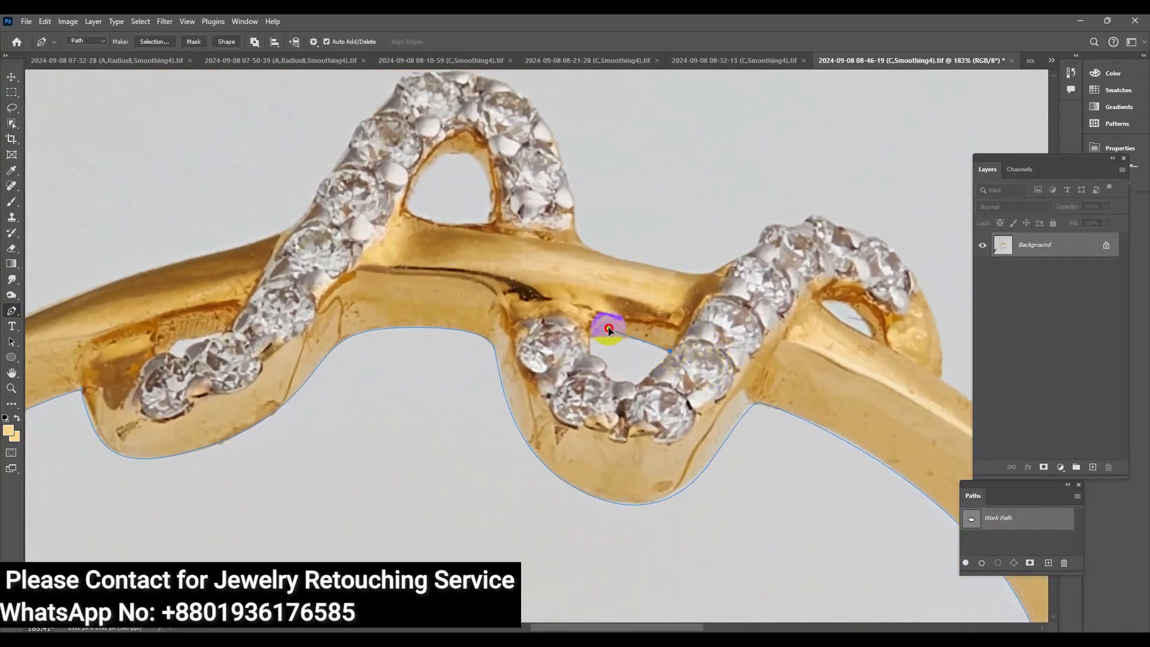
{"action": "left_click_drag", "start_coordinate": [590, 333], "coordinate": [611, 357]}
{"action": "left_click_drag", "start_coordinate": [646, 376], "coordinate": [653, 364]}
{"action": "left_click", "coordinate": [669, 353]}
{"action": "left_click_drag", "start_coordinate": [870, 340], "coordinate": [822, 307]}
{"action": "left_click", "coordinate": [874, 339]}
{"action": "left_click_drag", "start_coordinate": [875, 340], "coordinate": [879, 365]}
Outline the upper opening in the diamond crest with corner points and a curved top
{"action": "left_click", "coordinate": [492, 224]}
{"action": "left_click", "coordinate": [429, 226]}
{"action": "left_click", "coordinate": [404, 208]}
{"action": "left_click", "coordinate": [413, 174]}
{"action": "left_click_drag", "start_coordinate": [466, 148], "coordinate": [486, 161]}
{"action": "left_click", "coordinate": [488, 224]}
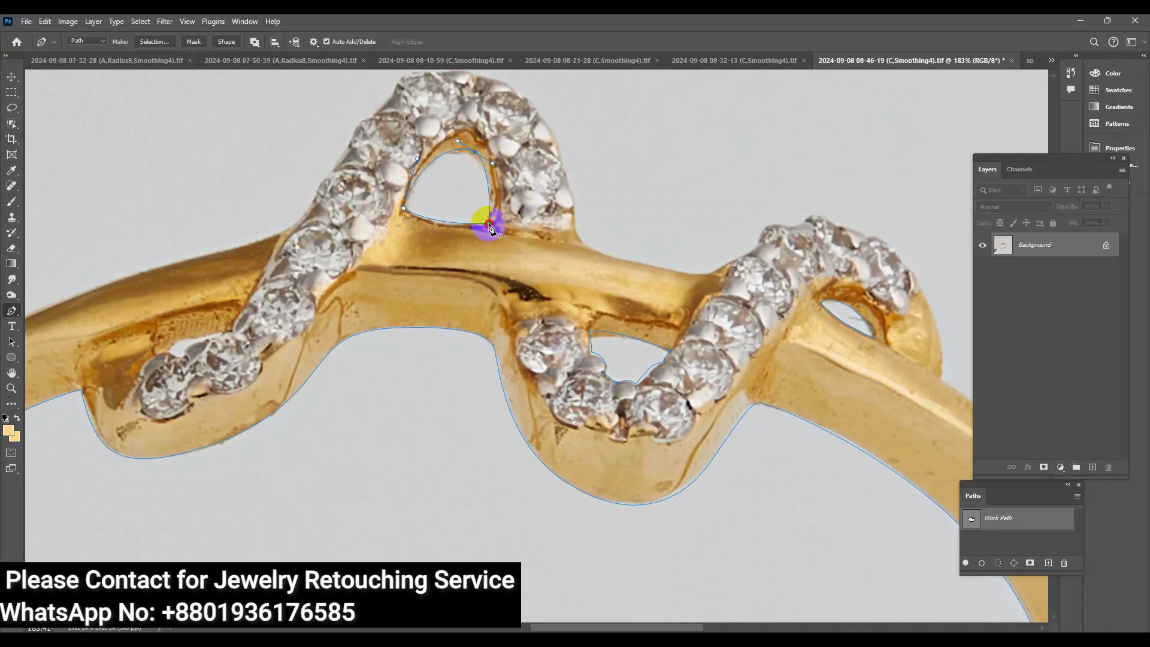
Outline the small gap left of the crest, then begin tracing the left diamond wave's edge
{"action": "left_click", "coordinate": [229, 329]}
{"action": "left_click", "coordinate": [181, 339]}
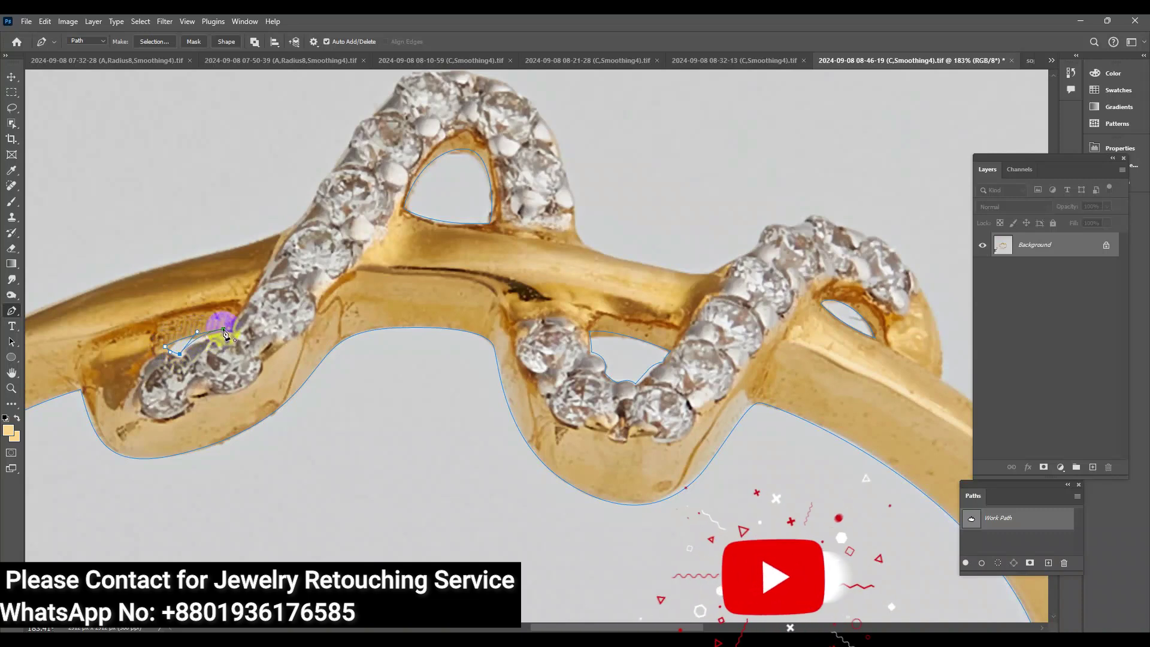
{"action": "left_click_drag", "start_coordinate": [223, 339], "coordinate": [216, 343]}
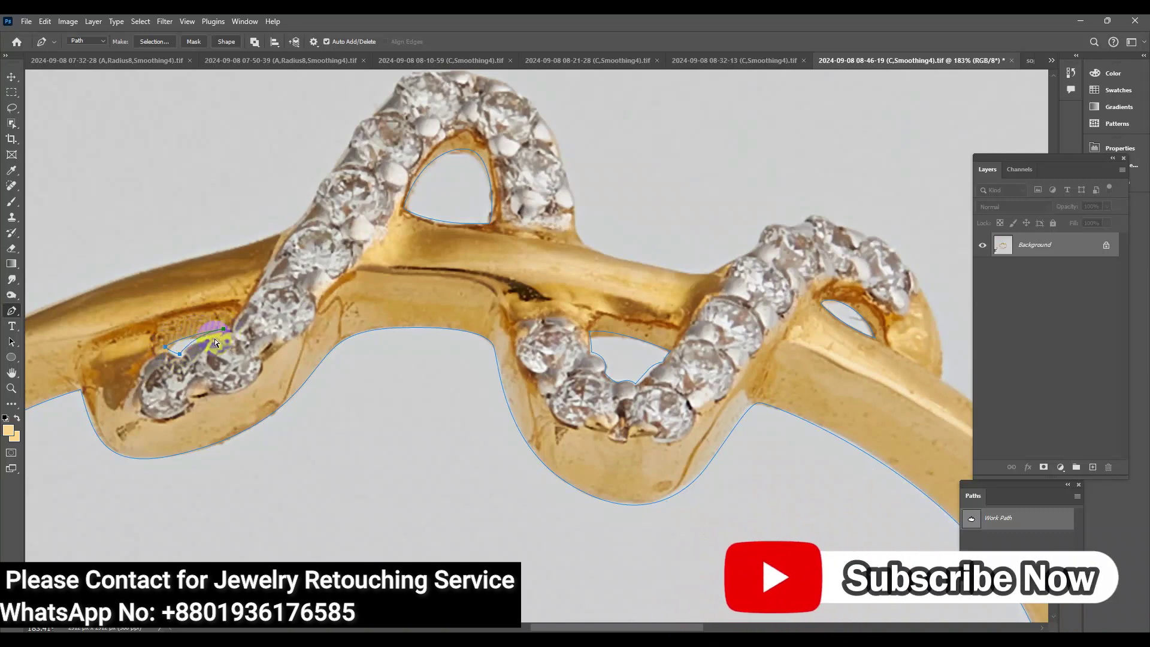
{"action": "left_click", "coordinate": [220, 338]}
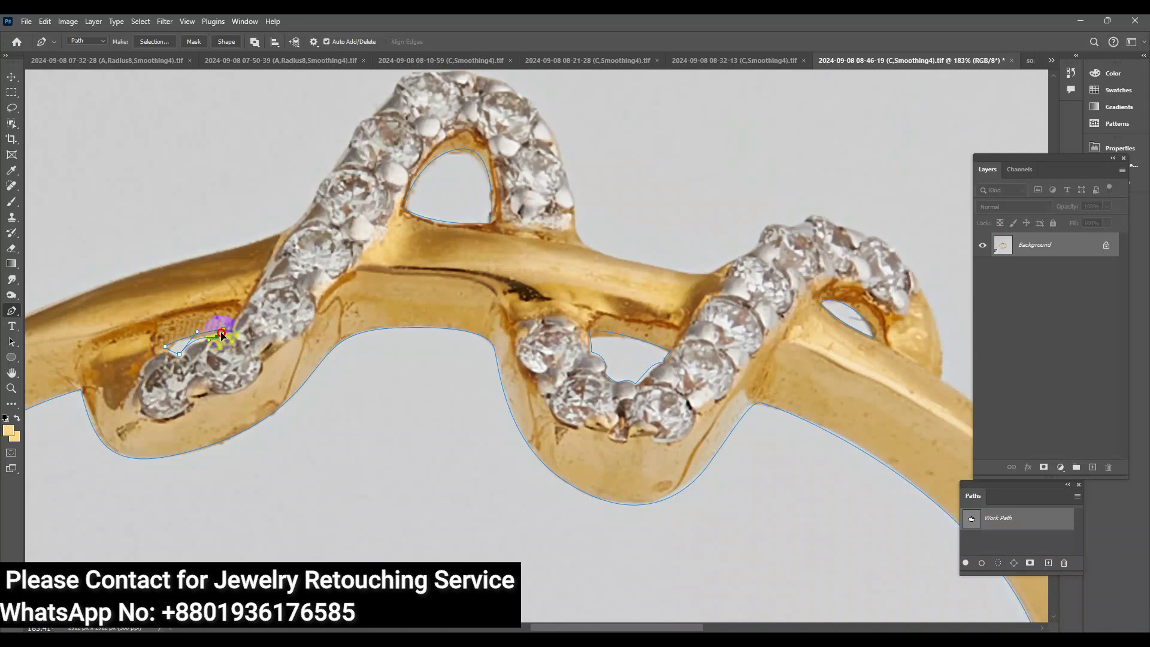
{"action": "mouse_move", "coordinate": [280, 234]}
{"action": "left_mouse_down"}
{"action": "mouse_move", "coordinate": [311, 211]}
{"action": "mouse_move", "coordinate": [352, 118]}
{"action": "mouse_move", "coordinate": [294, 259]}
{"action": "mouse_move", "coordinate": [349, 232]}
{"action": "mouse_move", "coordinate": [382, 245]}
{"action": "mouse_move", "coordinate": [432, 293]}
{"action": "mouse_move", "coordinate": [454, 366]}
{"action": "left_mouse_up"}
{"action": "left_click", "coordinate": [333, 171]}
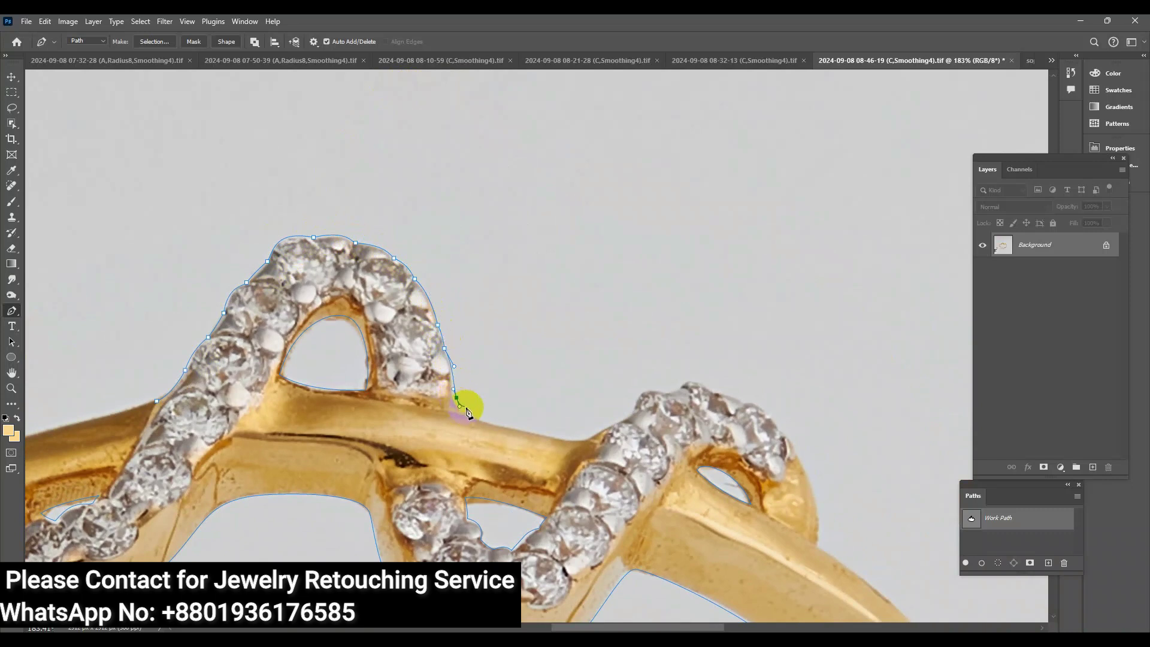
Trace the outline along the gold band's top edge, removing one misplaced anchor
{"action": "left_click_drag", "start_coordinate": [481, 418], "coordinate": [507, 427]}
{"action": "key", "text": "ctrl+z"}
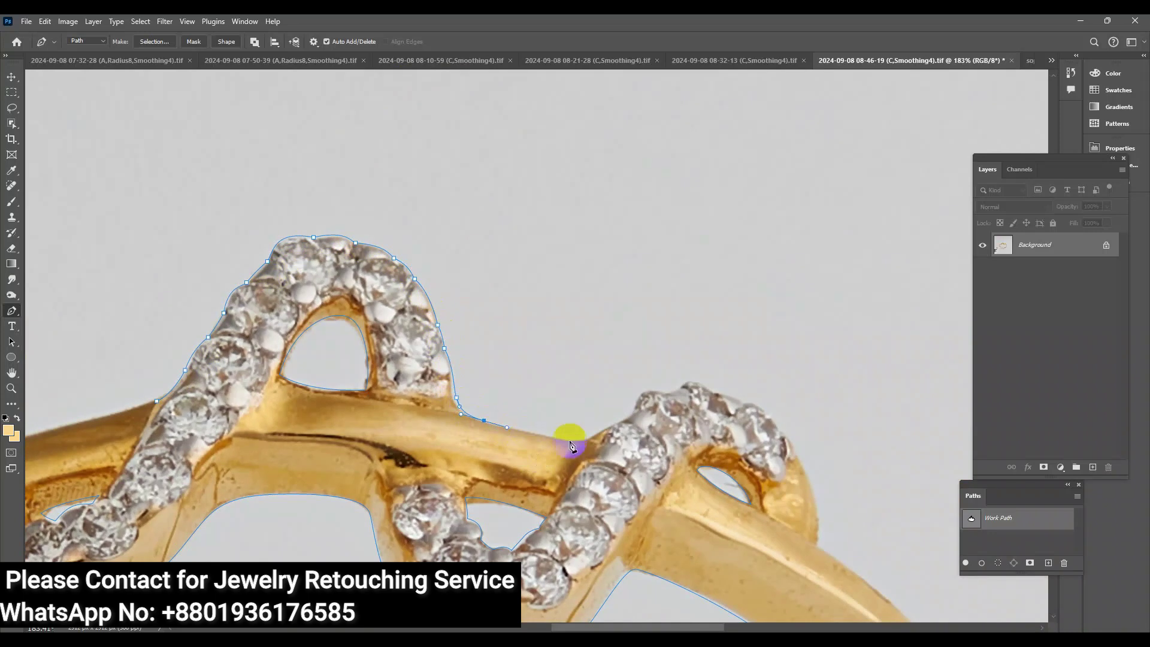
{"action": "mouse_move", "coordinate": [586, 442]}
{"action": "left_mouse_down"}
{"action": "mouse_move", "coordinate": [696, 372]}
{"action": "mouse_move", "coordinate": [765, 401]}
{"action": "mouse_move", "coordinate": [817, 486]}
{"action": "mouse_move", "coordinate": [625, 350]}
{"action": "mouse_move", "coordinate": [605, 381]}
{"action": "mouse_move", "coordinate": [723, 402]}
{"action": "left_mouse_up"}
{"action": "scroll", "coordinate": [720, 423], "scroll_direction": "down", "scroll_amount": 3}
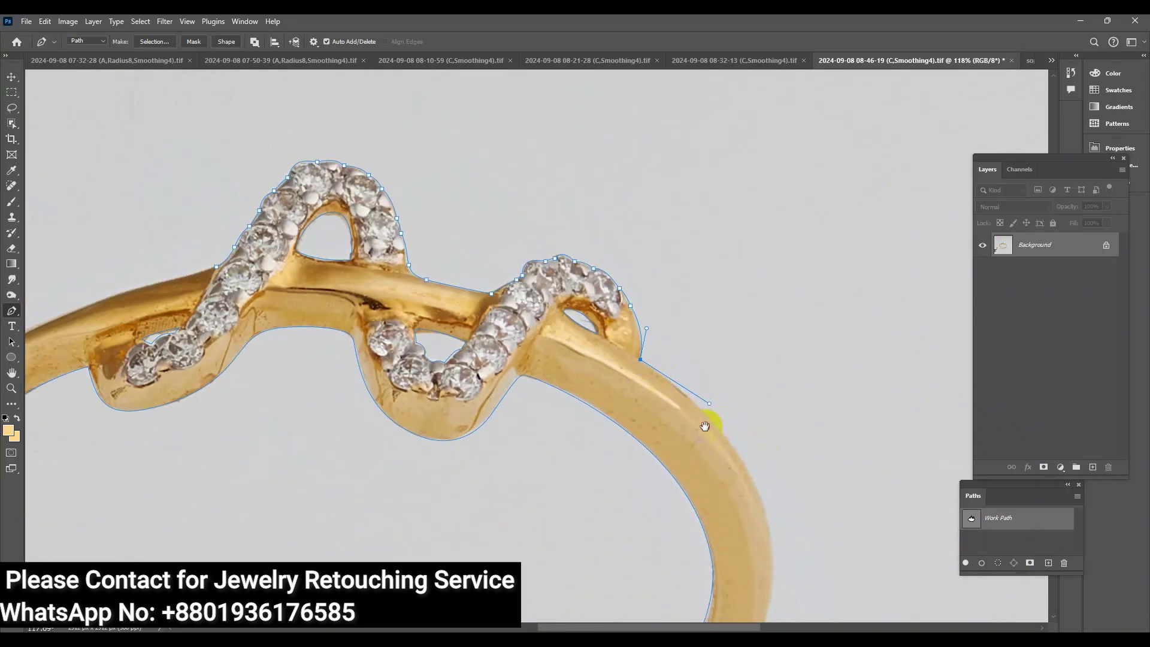
{"action": "scroll", "coordinate": [711, 423], "scroll_direction": "up", "scroll_amount": 2}
{"action": "scroll", "coordinate": [760, 403], "scroll_direction": "down", "scroll_amount": 1}
Trace the ring's outer right, lower and left edges and close the outline at its start
{"action": "left_click_drag", "start_coordinate": [767, 351], "coordinate": [726, 484]}
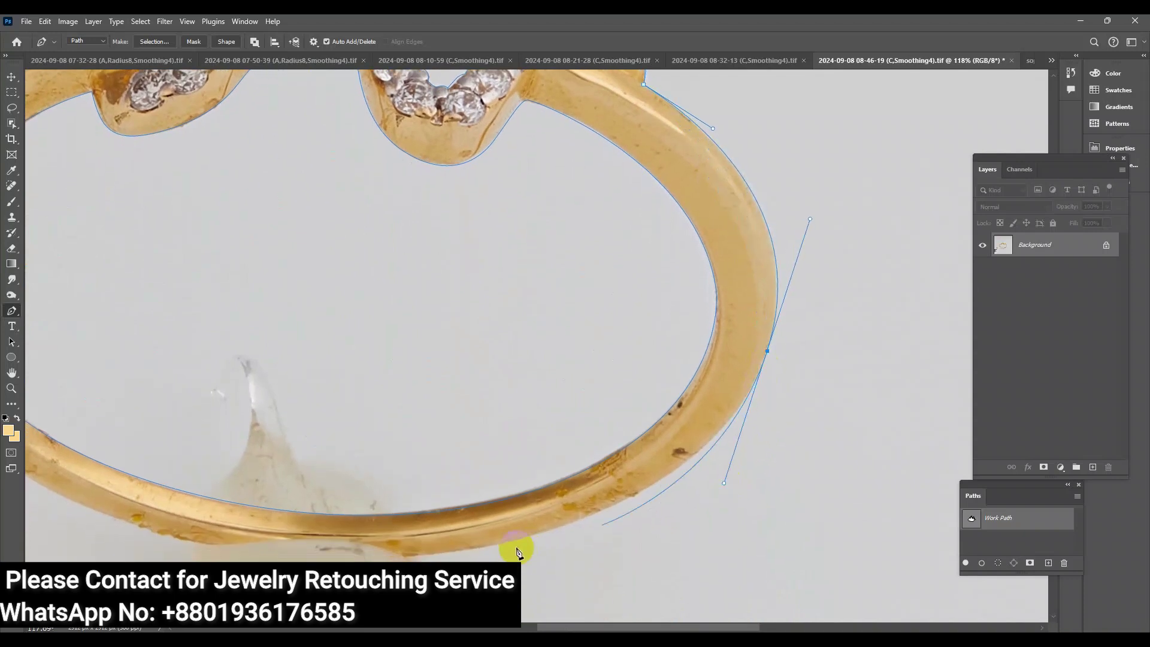
{"action": "mouse_move", "coordinate": [391, 557]}
{"action": "left_mouse_down"}
{"action": "mouse_move", "coordinate": [239, 562]}
{"action": "mouse_move", "coordinate": [606, 557]}
{"action": "left_mouse_up"}
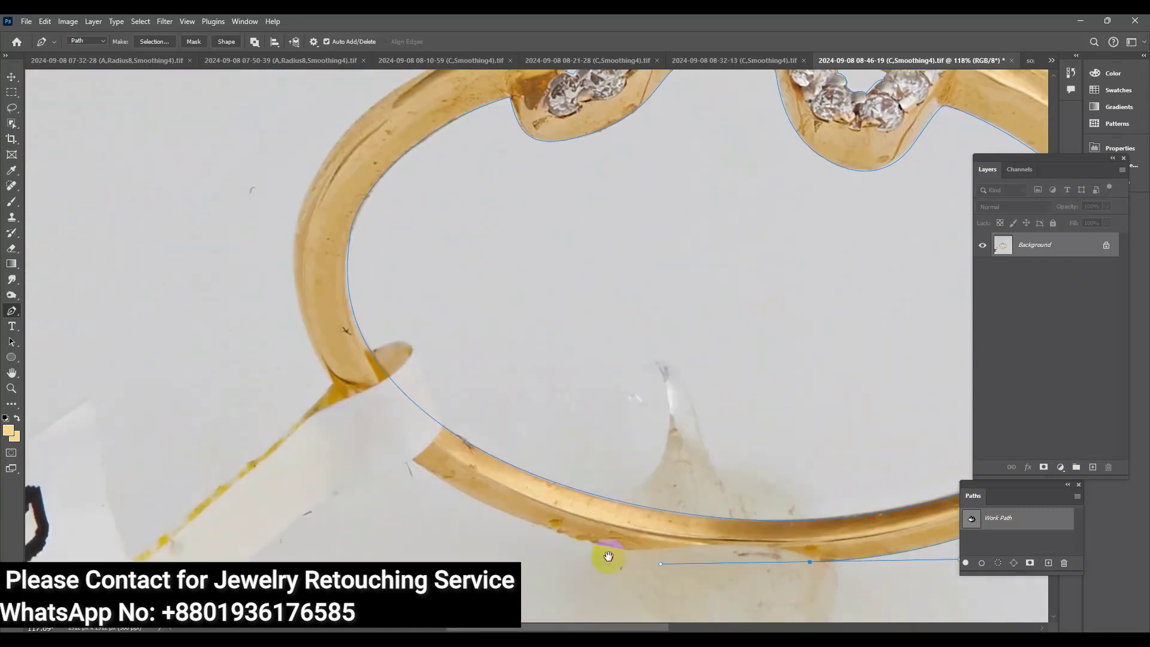
{"action": "left_click", "coordinate": [339, 393]}
{"action": "left_click_drag", "start_coordinate": [339, 393], "coordinate": [235, 254]}
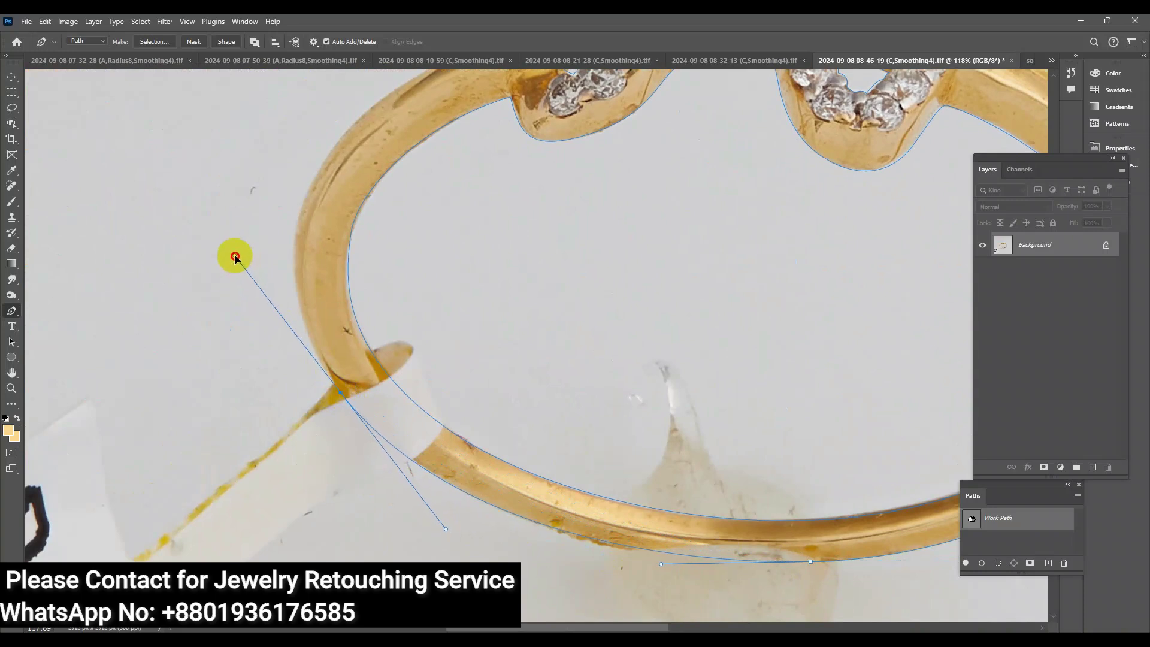
{"action": "left_click_drag", "start_coordinate": [251, 267], "coordinate": [114, 521]}
{"action": "left_click", "coordinate": [264, 320]}
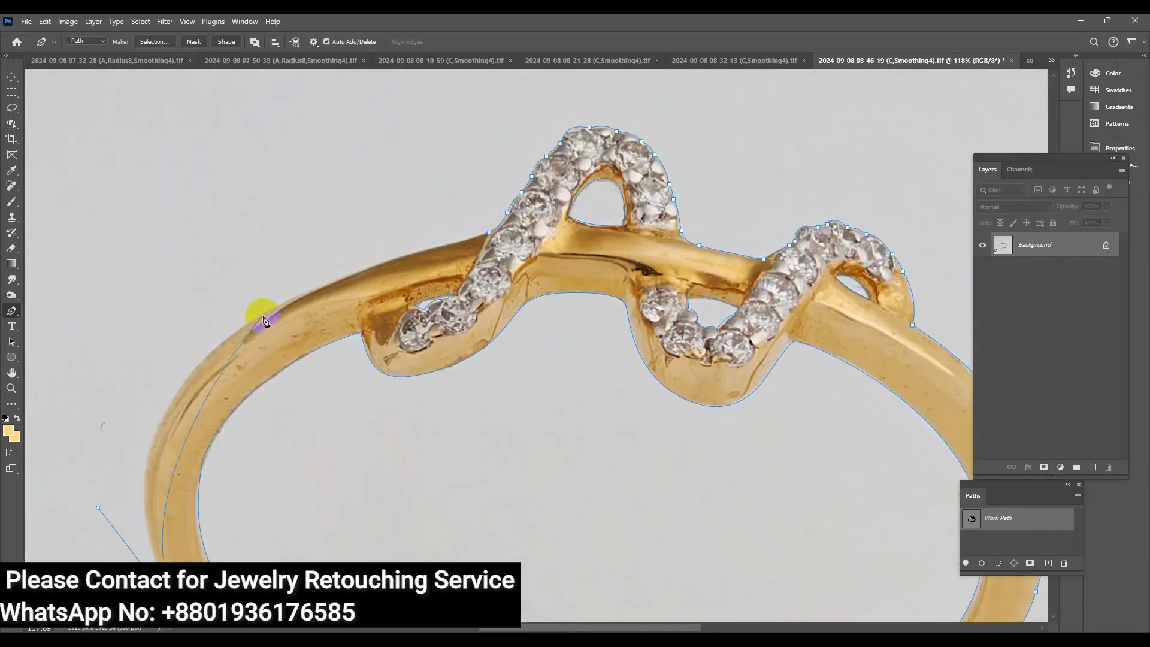
{"action": "left_click_drag", "start_coordinate": [264, 316], "coordinate": [375, 252]}
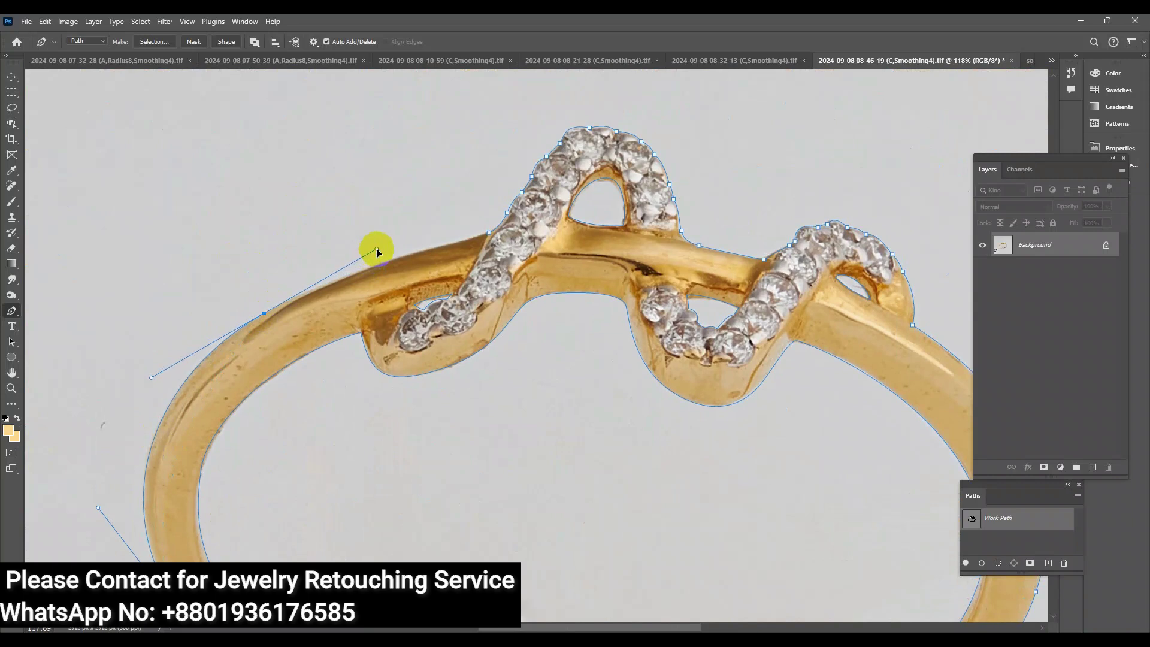
{"action": "left_click", "coordinate": [490, 233]}
{"action": "left_click", "coordinate": [492, 236]}
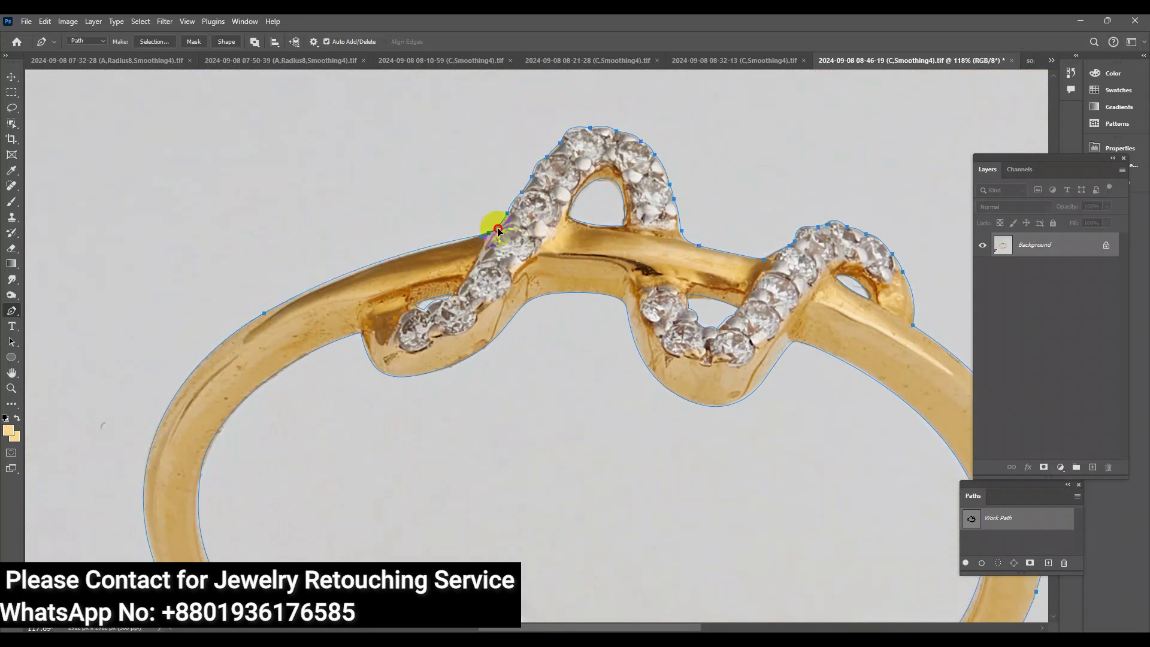
{"action": "key", "text": "ctrl+0"}
Save the outline as Path 1, load it as a selection and feather it 0.1 px
{"action": "double_click", "coordinate": [1002, 522]}
{"action": "left_click", "coordinate": [640, 208]}
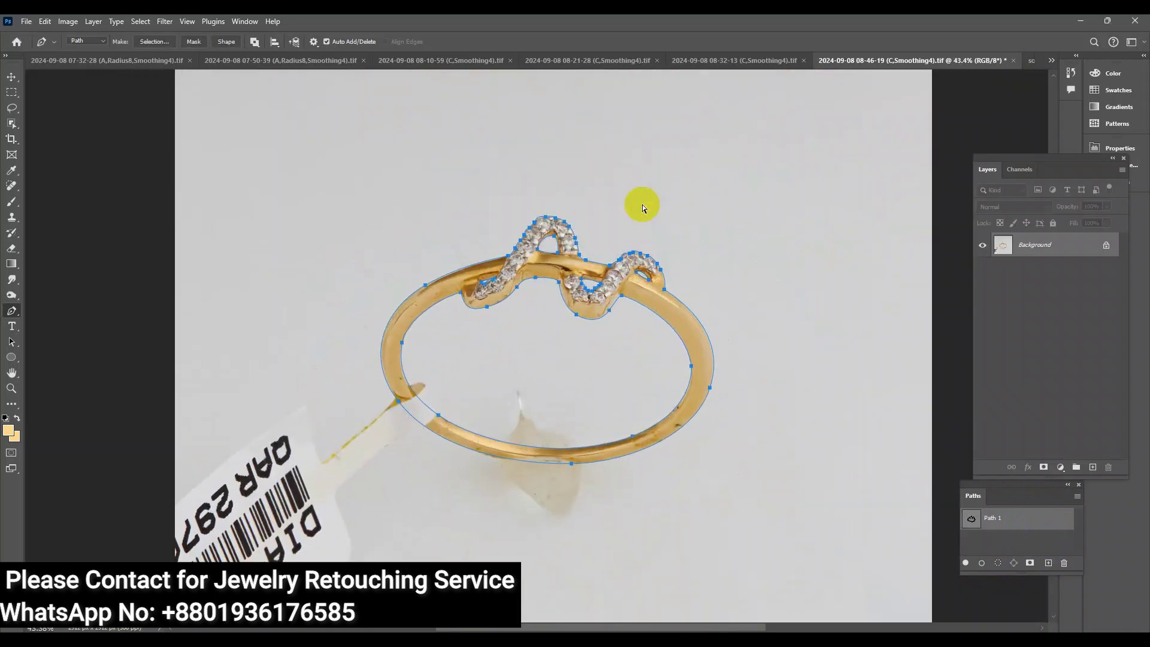
{"action": "key", "text": "ctrl+Return"}
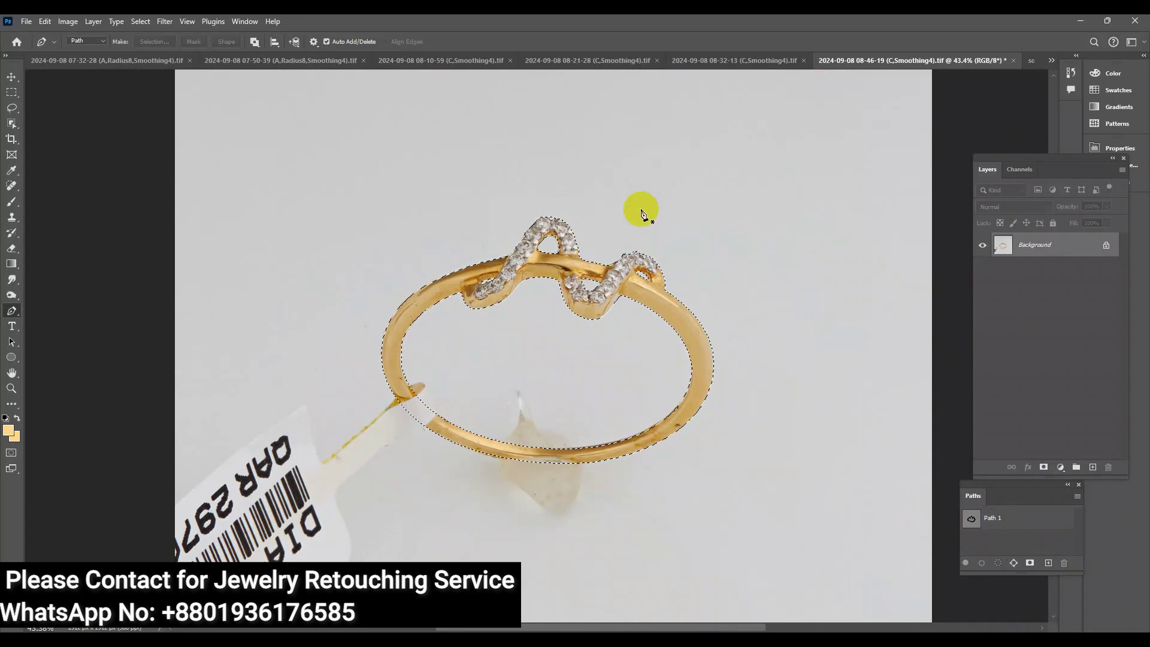
{"action": "key", "text": "shift+F6"}
{"action": "type", "text": "0.1"}
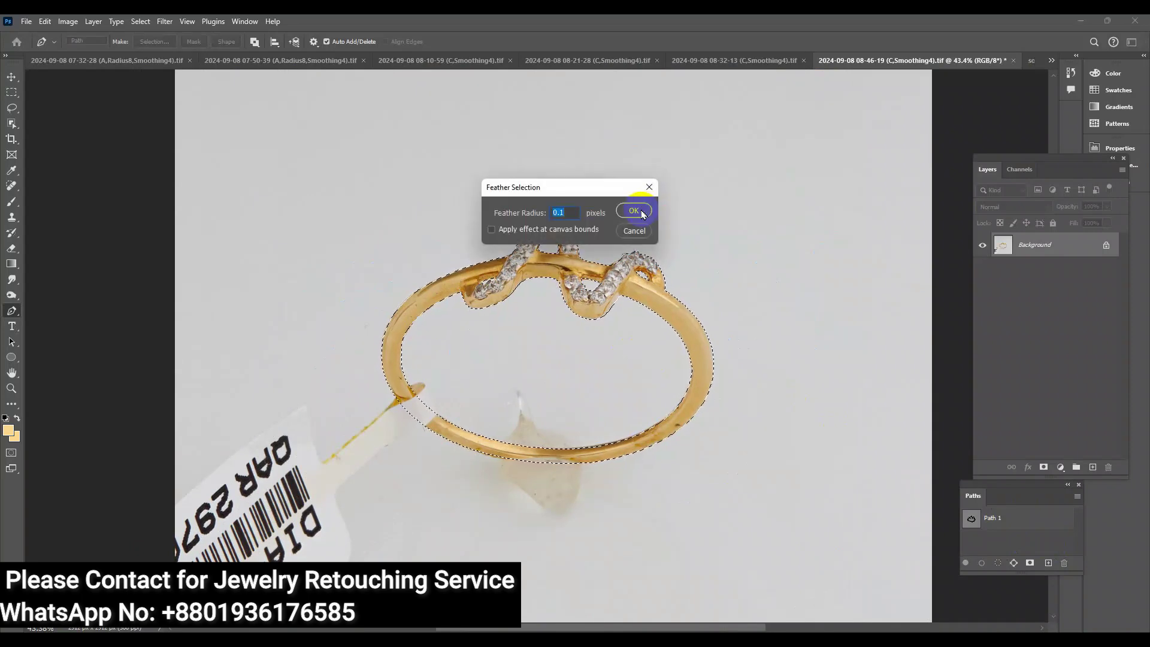
{"action": "left_click", "coordinate": [634, 210]}
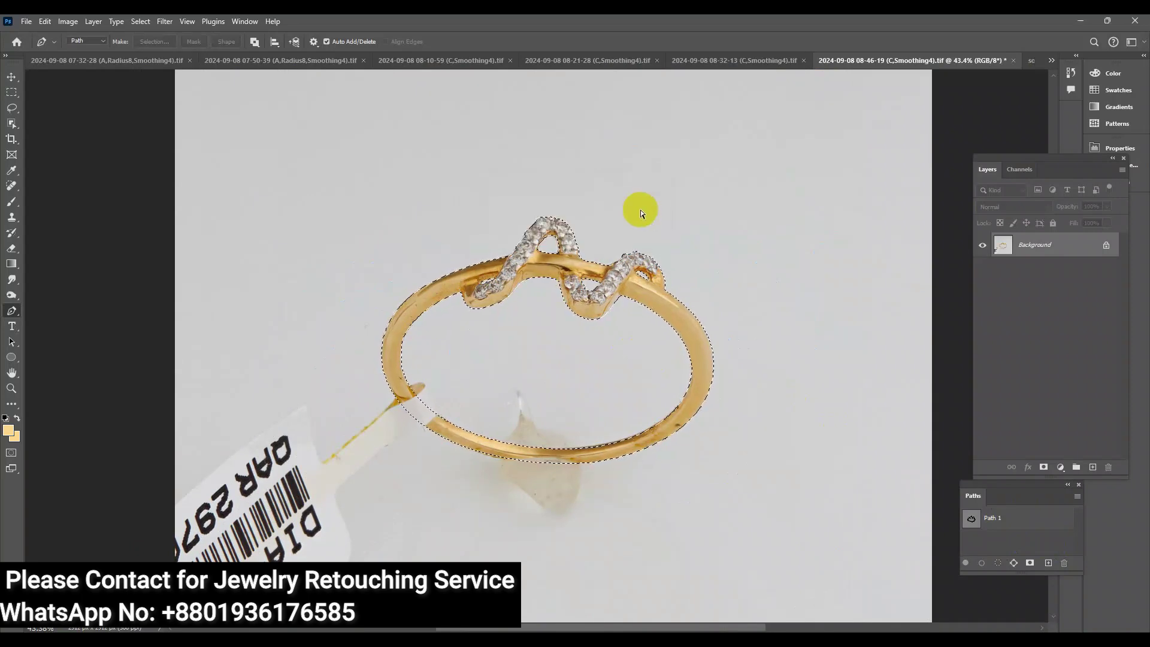
Copy the ring to its own layer, add a white-filled layer, and save the TIFF
{"action": "key", "text": "ctrl+j"}
{"action": "key", "text": "ctrl+j"}
{"action": "left_click", "coordinate": [1073, 271]}
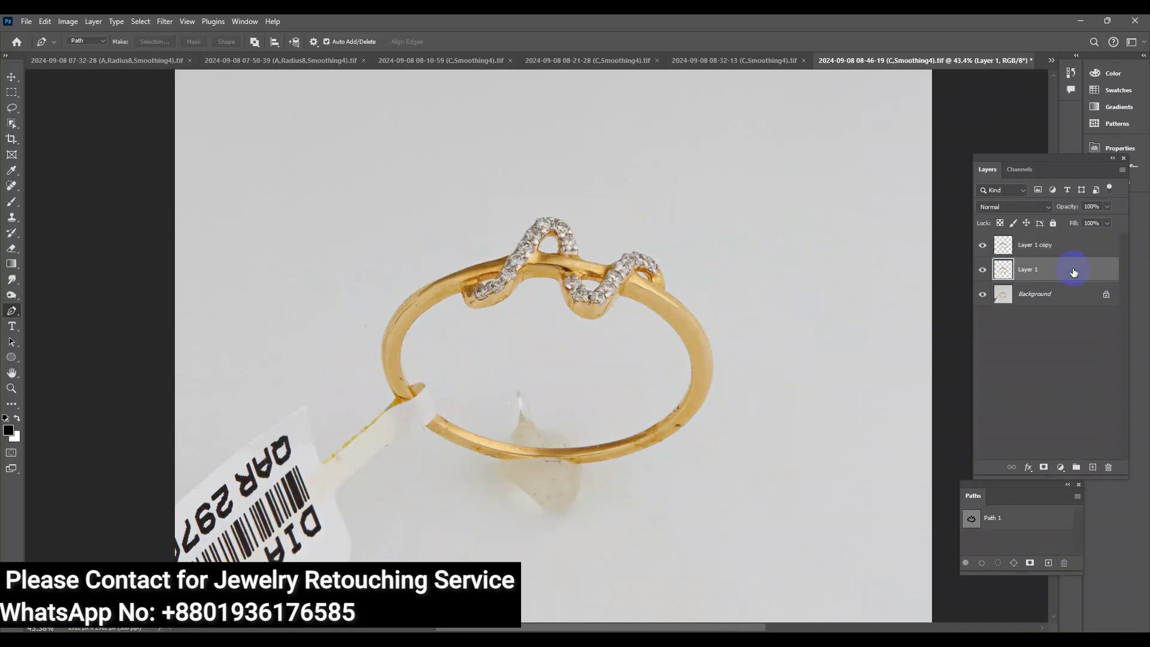
{"action": "key", "text": "ctrl+BackSpace"}
{"action": "key", "text": "ctrl+s"}
{"action": "key", "text": "Return"}
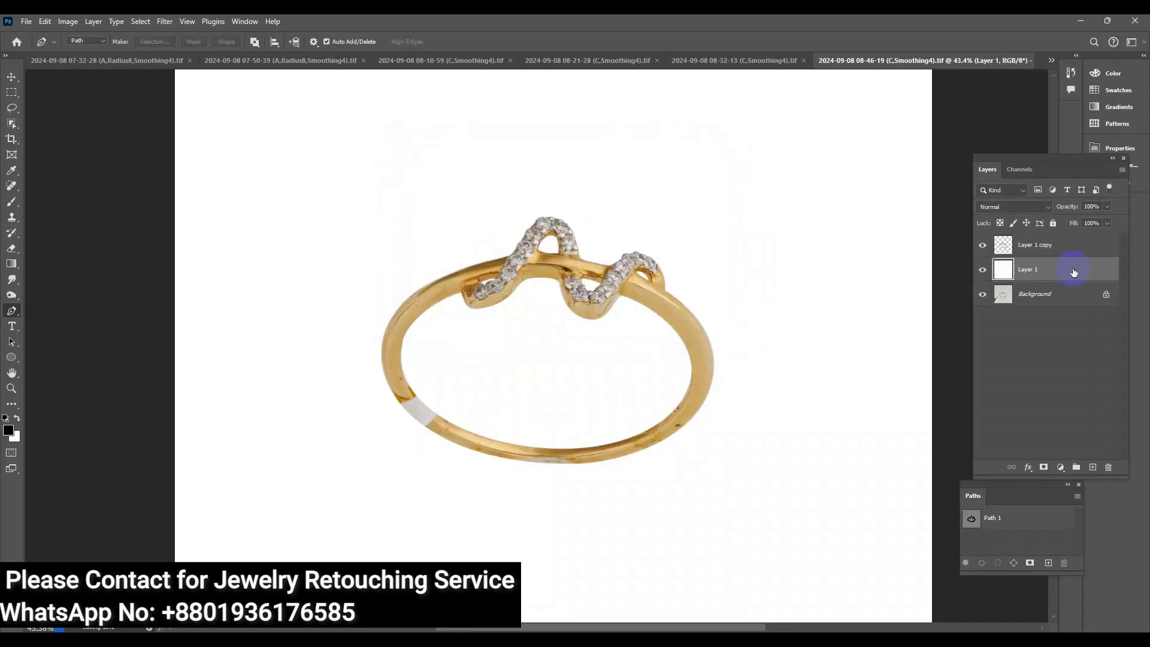
Make the cut-out ring layer active in the Layers panel
{"action": "left_click", "coordinate": [1053, 258]}
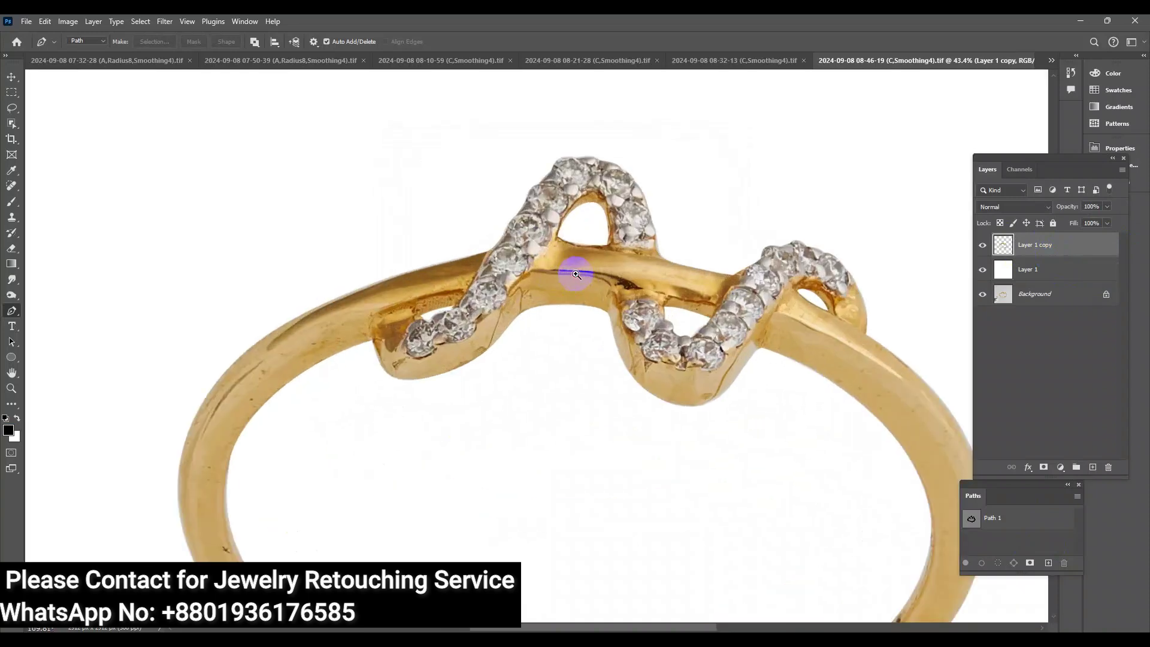
{"action": "scroll", "coordinate": [584, 267], "scroll_direction": "up", "scroll_amount": 3}
{"action": "scroll", "coordinate": [599, 288], "scroll_direction": "up", "scroll_amount": 3}
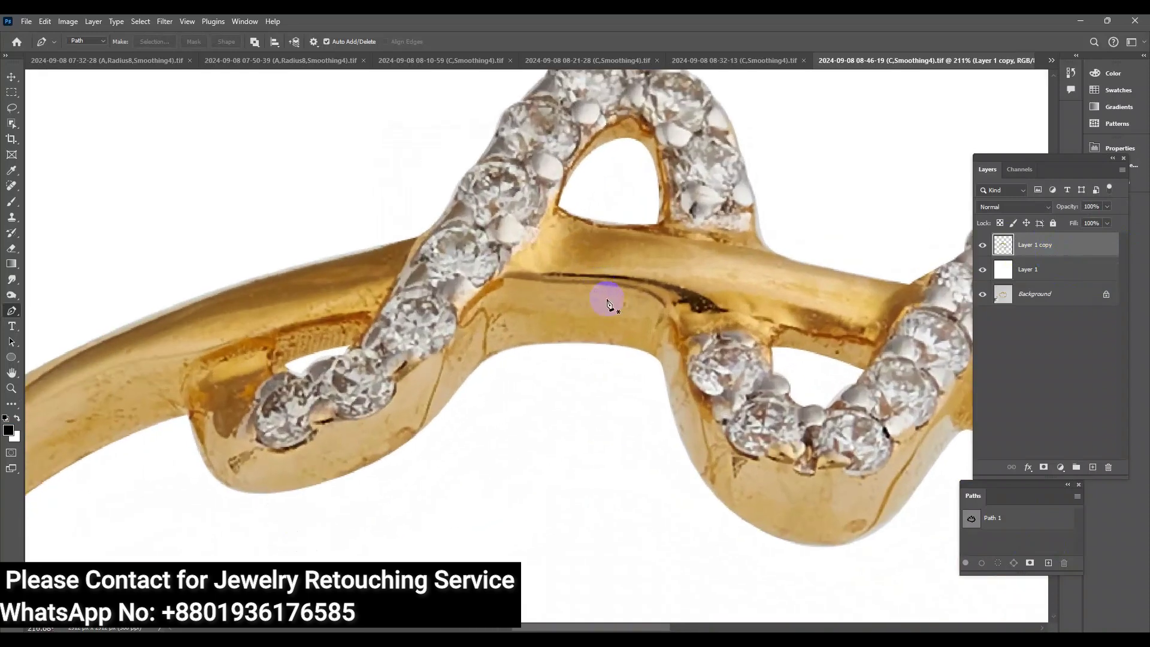
{"action": "scroll", "coordinate": [539, 389], "scroll_direction": "down", "scroll_amount": 2}
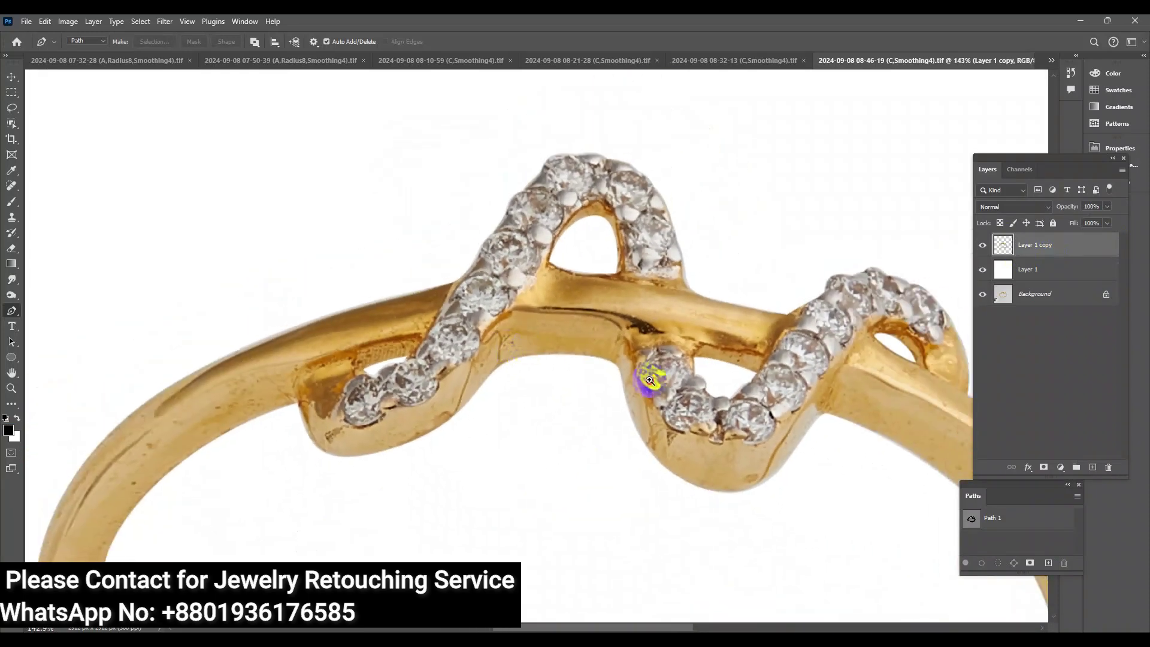
{"action": "scroll", "coordinate": [647, 383], "scroll_direction": "down", "scroll_amount": 1}
{"action": "scroll", "coordinate": [578, 334], "scroll_direction": "down", "scroll_amount": 2}
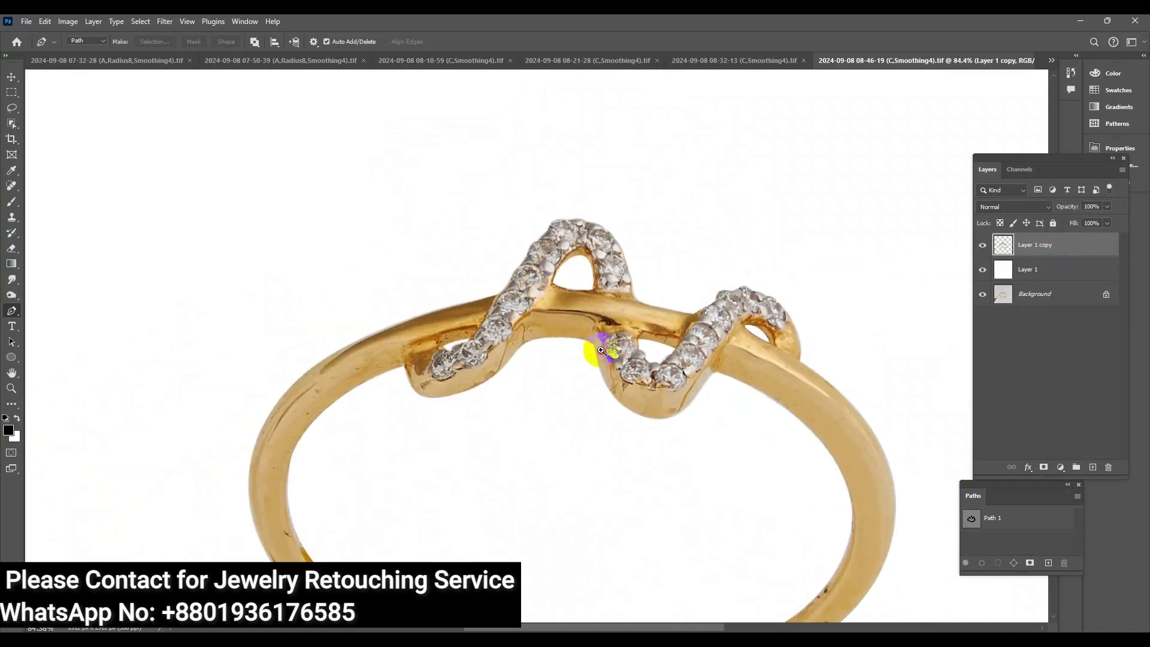
{"action": "scroll", "coordinate": [596, 360], "scroll_direction": "up", "scroll_amount": 1}
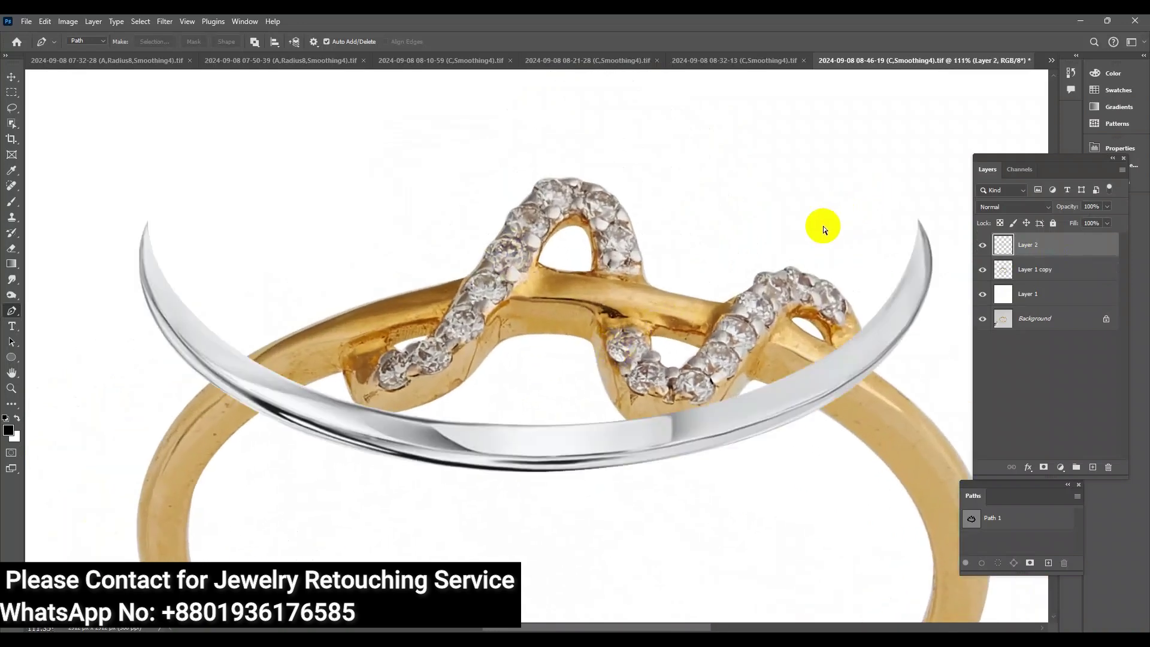
{"action": "scroll", "coordinate": [710, 299], "scroll_direction": "down", "scroll_amount": 3}
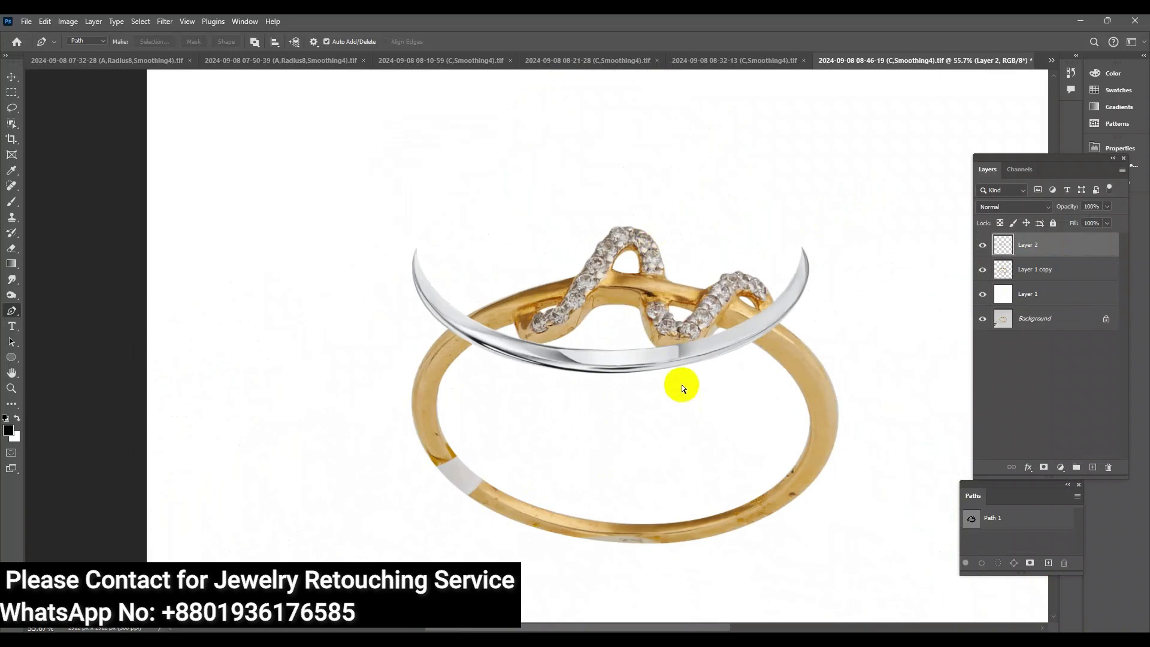
Move, scale and tilt the white crescent onto the ring's lower band with Free Transform
{"action": "key", "text": "ctrl+t"}
{"action": "left_click_drag", "start_coordinate": [685, 352], "coordinate": [701, 498]}
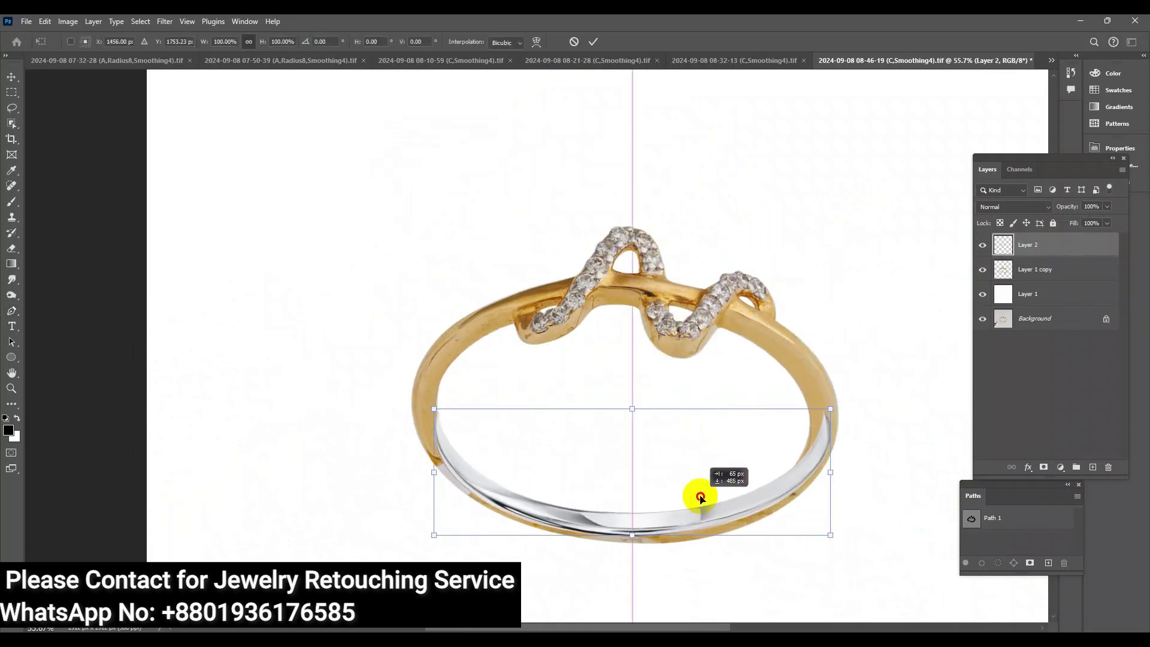
{"action": "left_click_drag", "start_coordinate": [831, 534], "coordinate": [818, 533]}
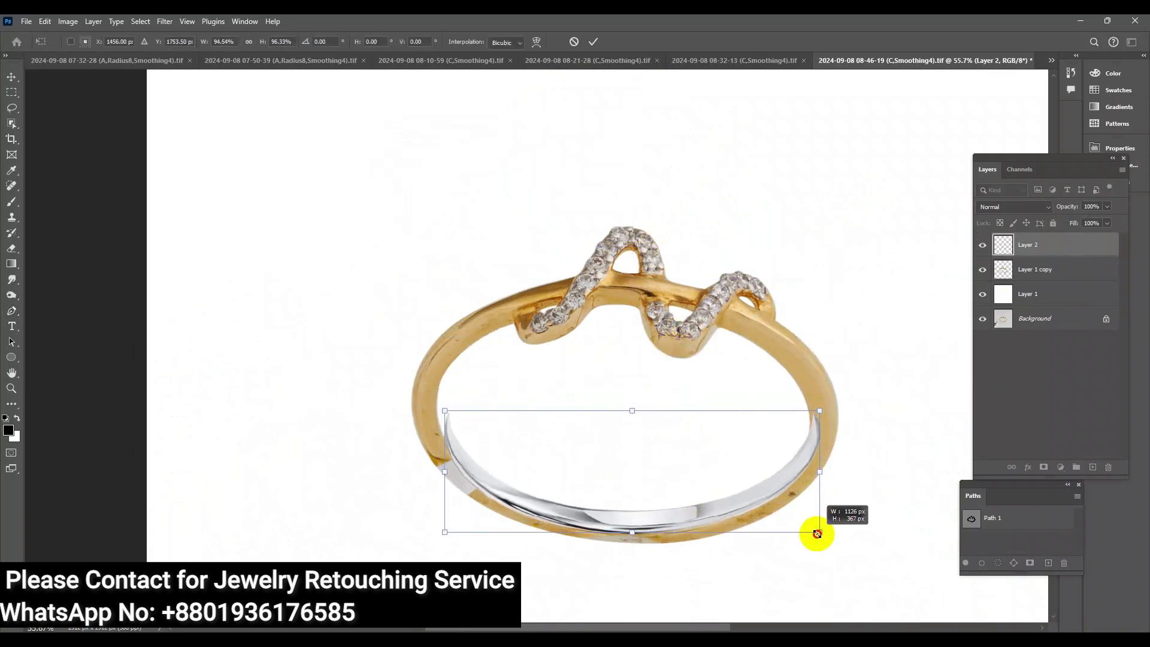
{"action": "left_click_drag", "start_coordinate": [744, 488], "coordinate": [744, 493]}
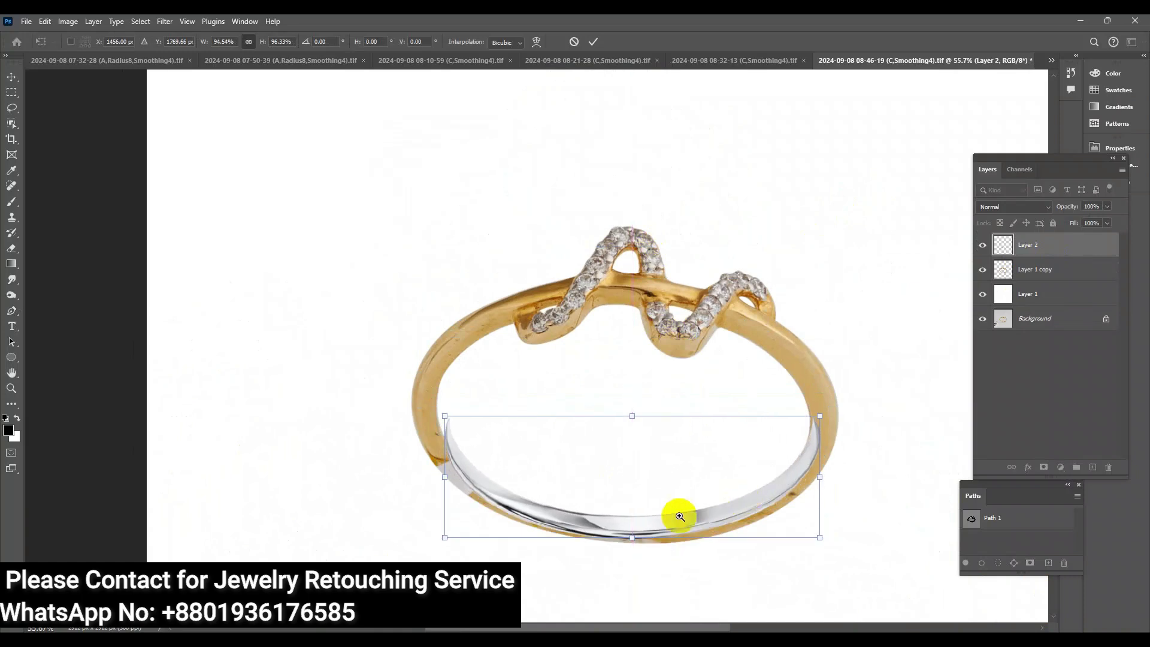
{"action": "left_click_drag", "start_coordinate": [679, 516], "coordinate": [727, 513]}
{"action": "left_click_drag", "start_coordinate": [797, 463], "coordinate": [789, 467]}
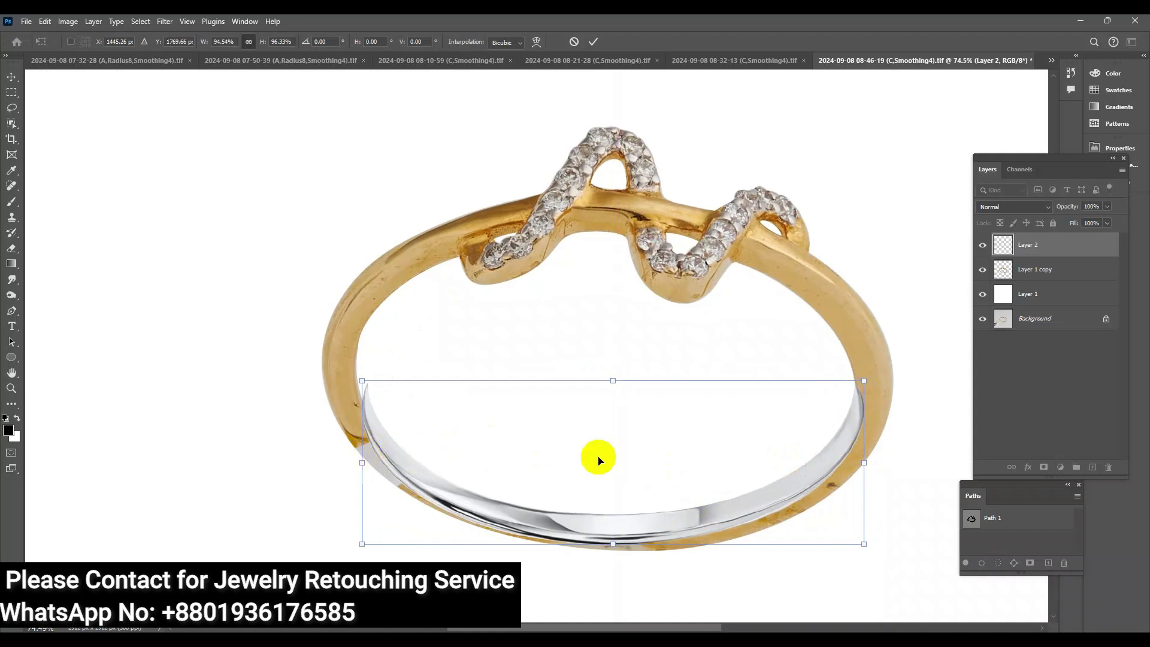
{"action": "left_click_drag", "start_coordinate": [909, 483], "coordinate": [903, 491]}
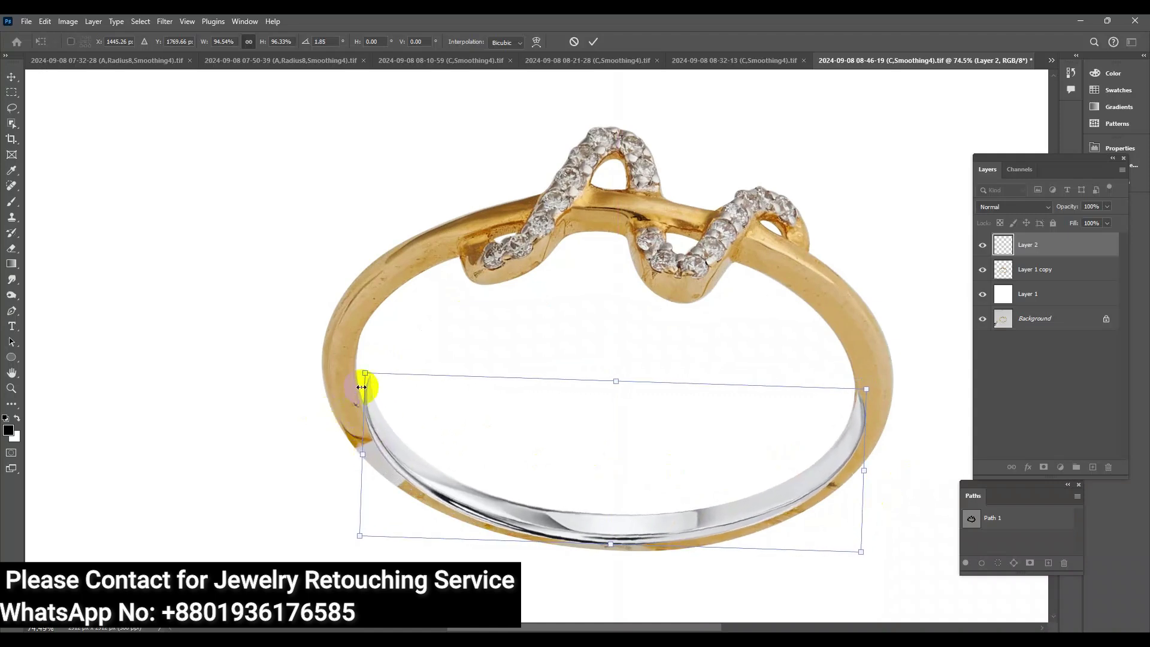
{"action": "left_click_drag", "start_coordinate": [363, 452], "coordinate": [359, 453]}
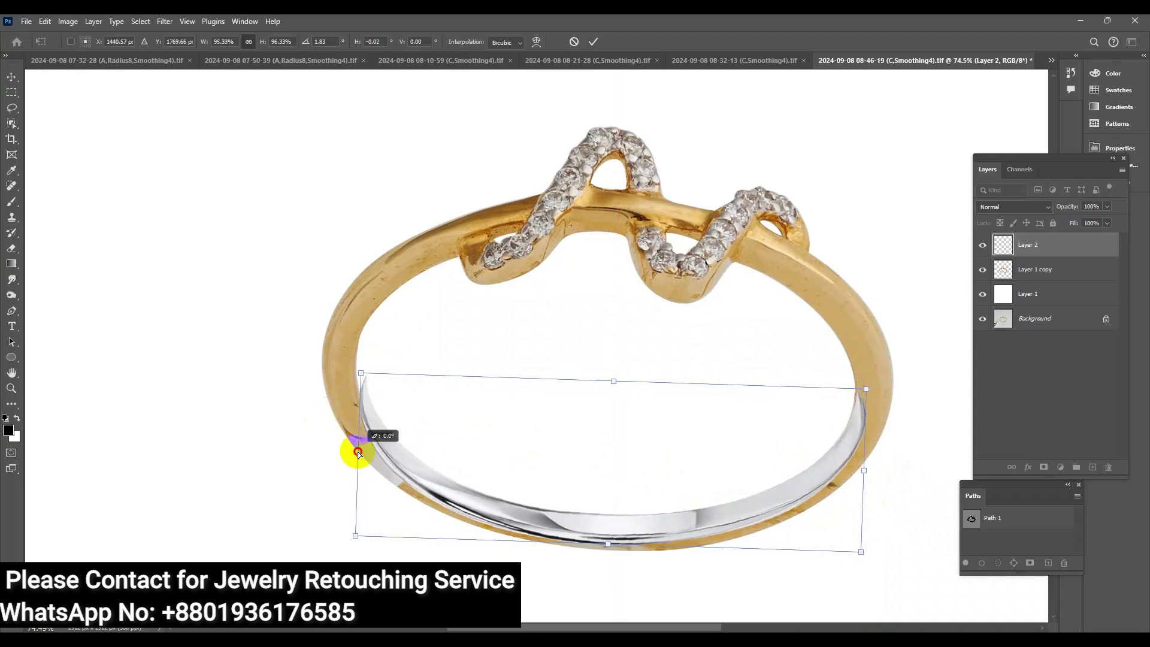
{"action": "left_click_drag", "start_coordinate": [896, 505], "coordinate": [899, 508]}
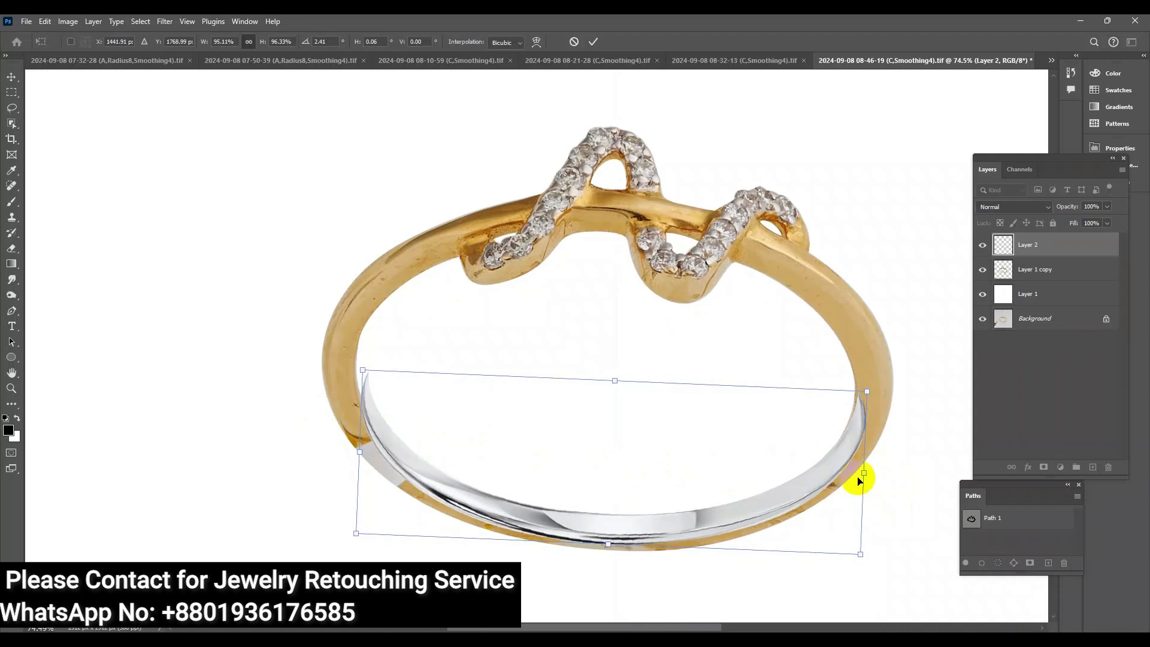
{"action": "key", "text": "Return"}
Warp the crescent's corners and middle to follow the lower band's curve
{"action": "key", "text": "ctrl+t"}
{"action": "right_click", "coordinate": [719, 466]}
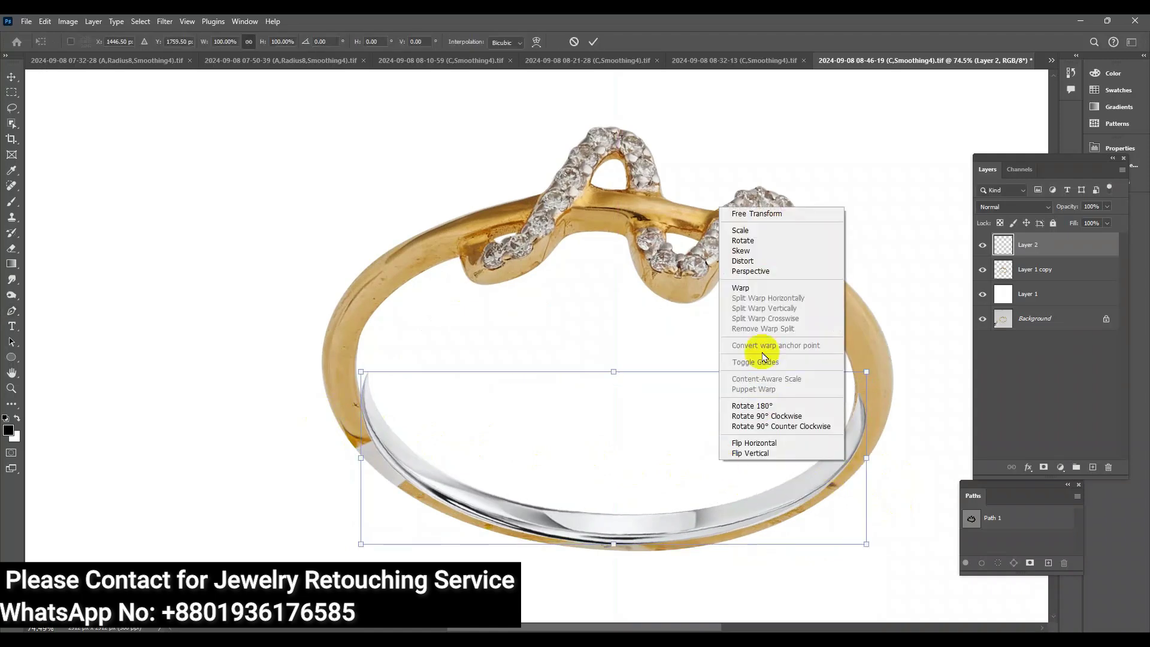
{"action": "left_click", "coordinate": [756, 298]}
{"action": "scroll", "coordinate": [876, 396], "scroll_direction": "up", "scroll_amount": 1}
{"action": "scroll", "coordinate": [877, 396], "scroll_direction": "up", "scroll_amount": 1}
{"action": "left_click_drag", "start_coordinate": [868, 372], "coordinate": [863, 346]}
{"action": "left_click_drag", "start_coordinate": [228, 370], "coordinate": [213, 361]}
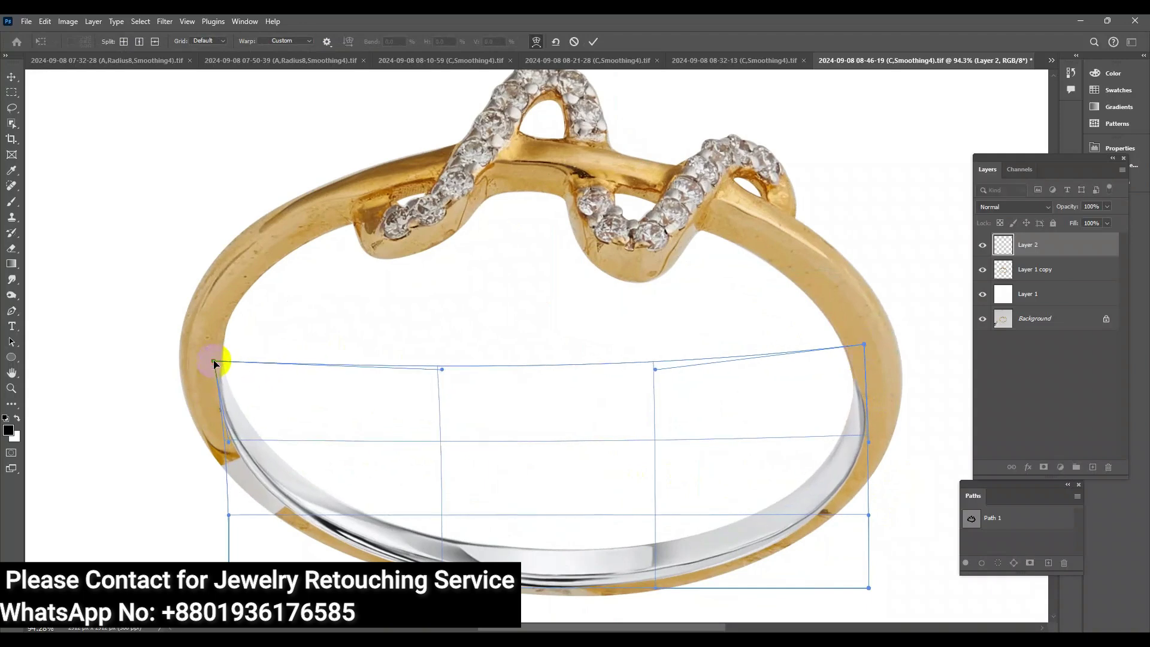
{"action": "left_click_drag", "start_coordinate": [675, 508], "coordinate": [672, 514]}
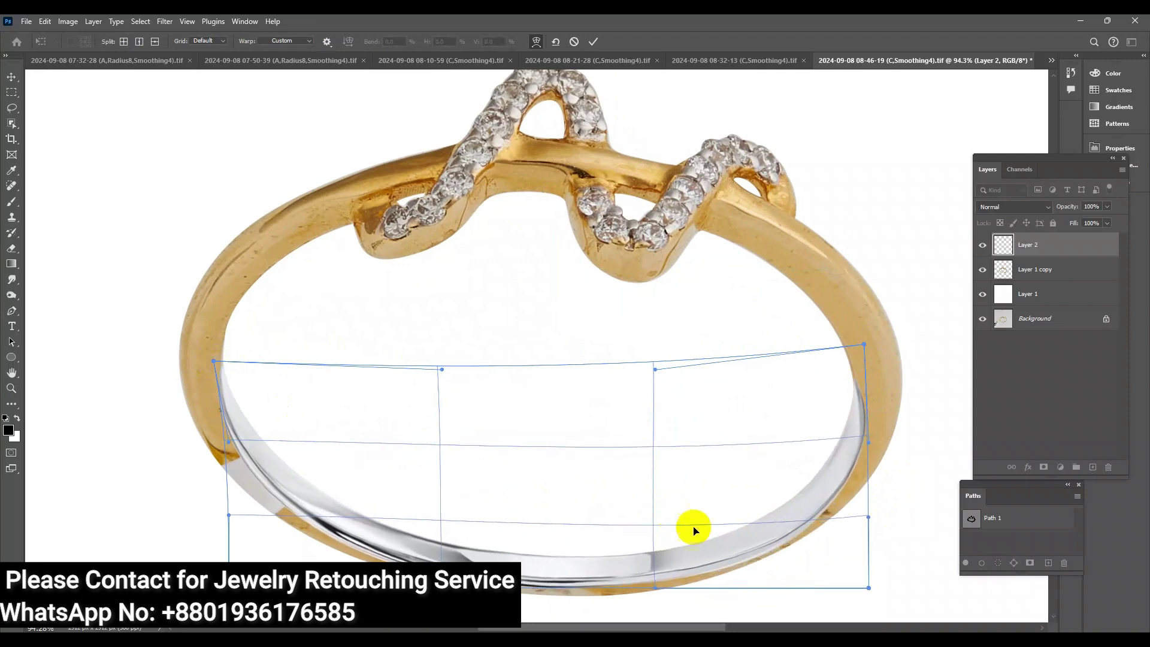
{"action": "mouse_move", "coordinate": [870, 588]}
{"action": "left_mouse_down"}
{"action": "mouse_move", "coordinate": [832, 580]}
{"action": "mouse_move", "coordinate": [836, 589]}
{"action": "left_mouse_up"}
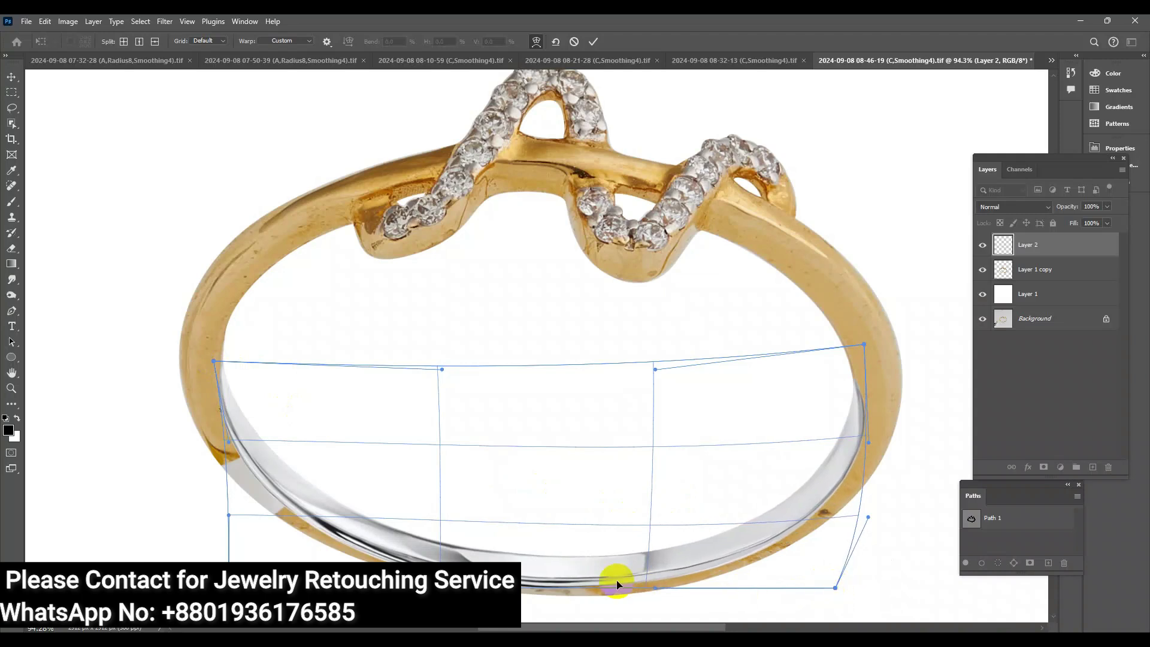
{"action": "left_click_drag", "start_coordinate": [655, 588], "coordinate": [653, 595]}
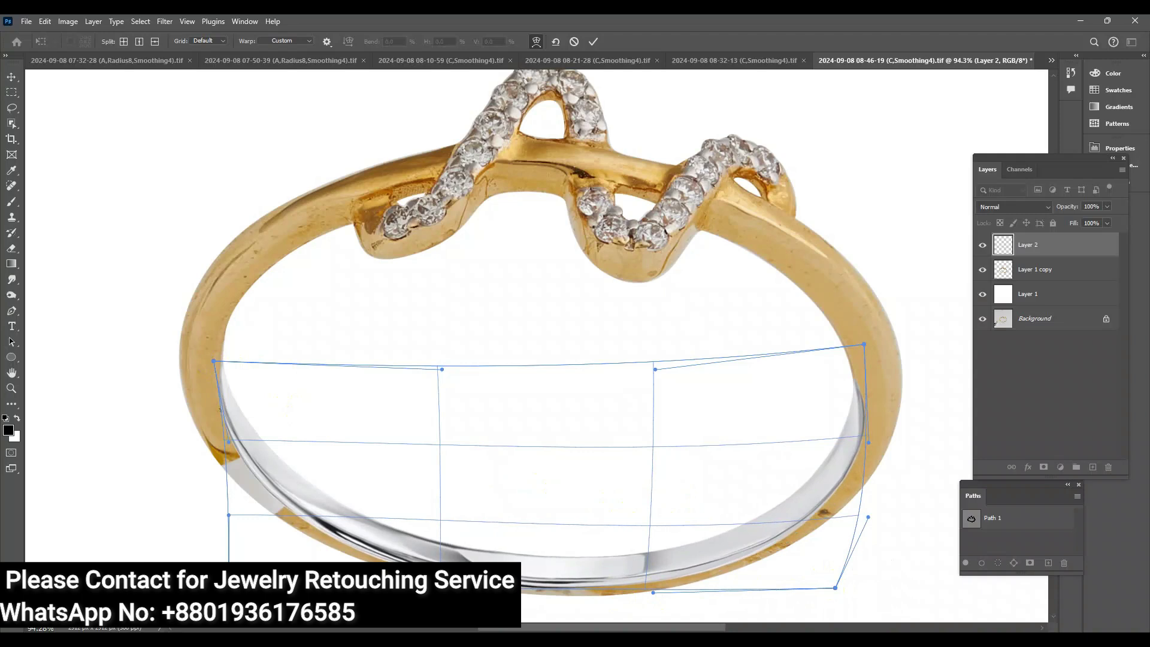
Commit the warped band, select Layer 1 copy, and try then undo a flat gold brush stroke
{"action": "key", "text": "Return"}
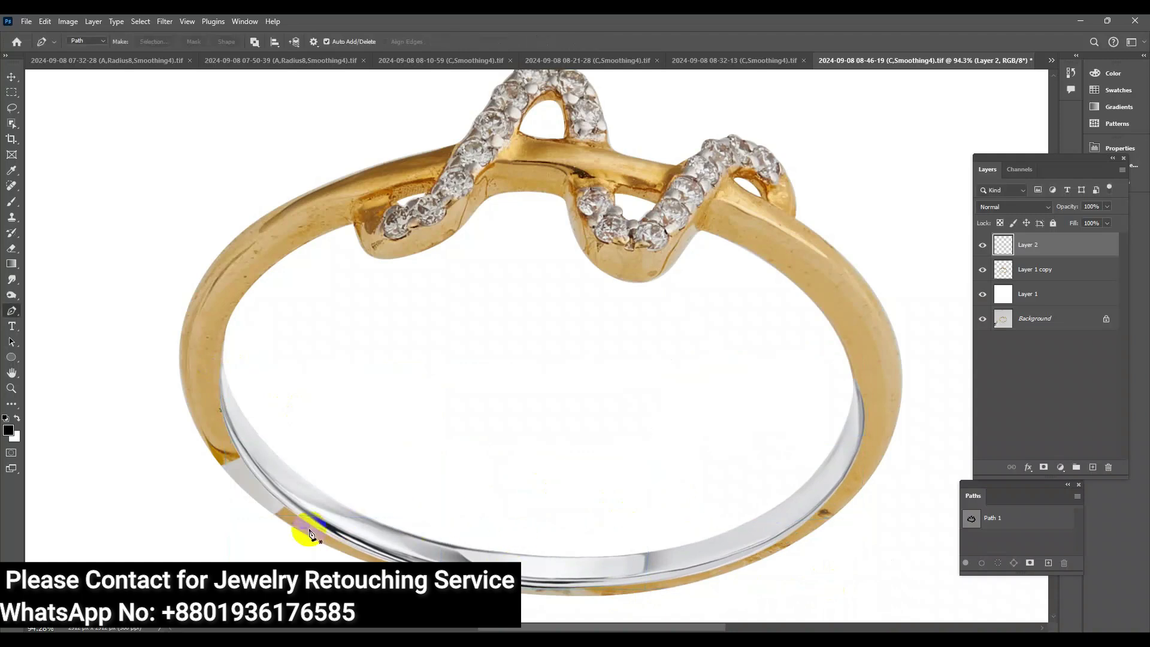
{"action": "left_click", "coordinate": [1011, 270]}
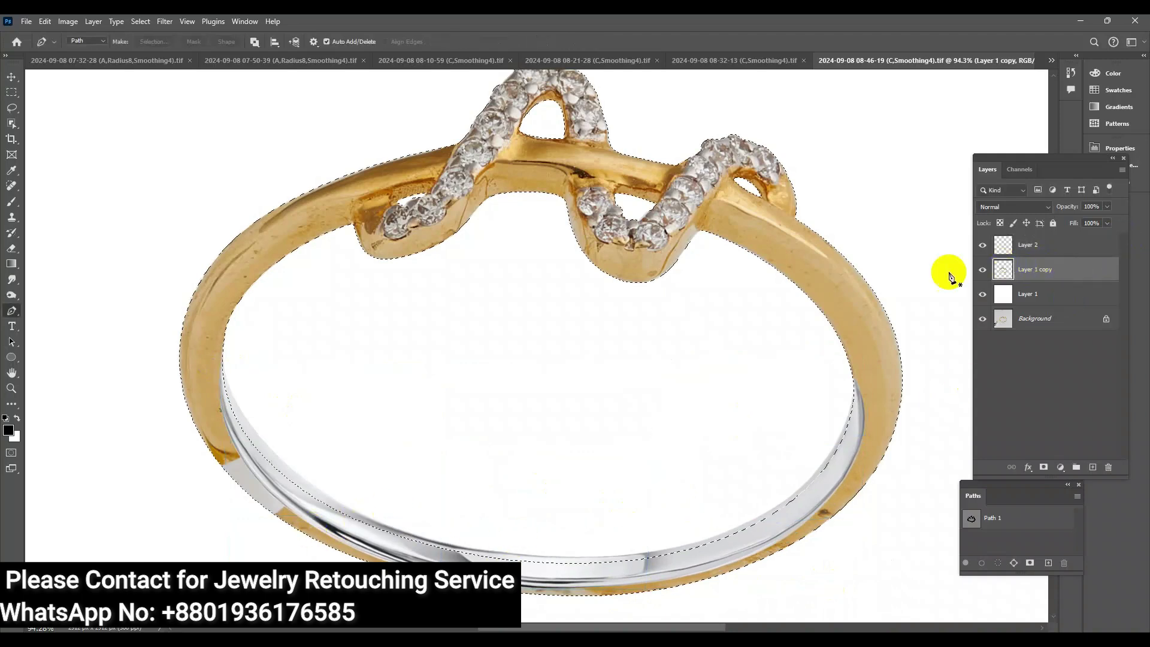
{"action": "right_click", "coordinate": [11, 201]}
{"action": "left_click", "coordinate": [72, 214]}
{"action": "left_click", "coordinate": [192, 406], "text": "alt"}
{"action": "left_click_drag", "start_coordinate": [224, 436], "coordinate": [229, 419]}
{"action": "key", "text": "ctrl+z"}
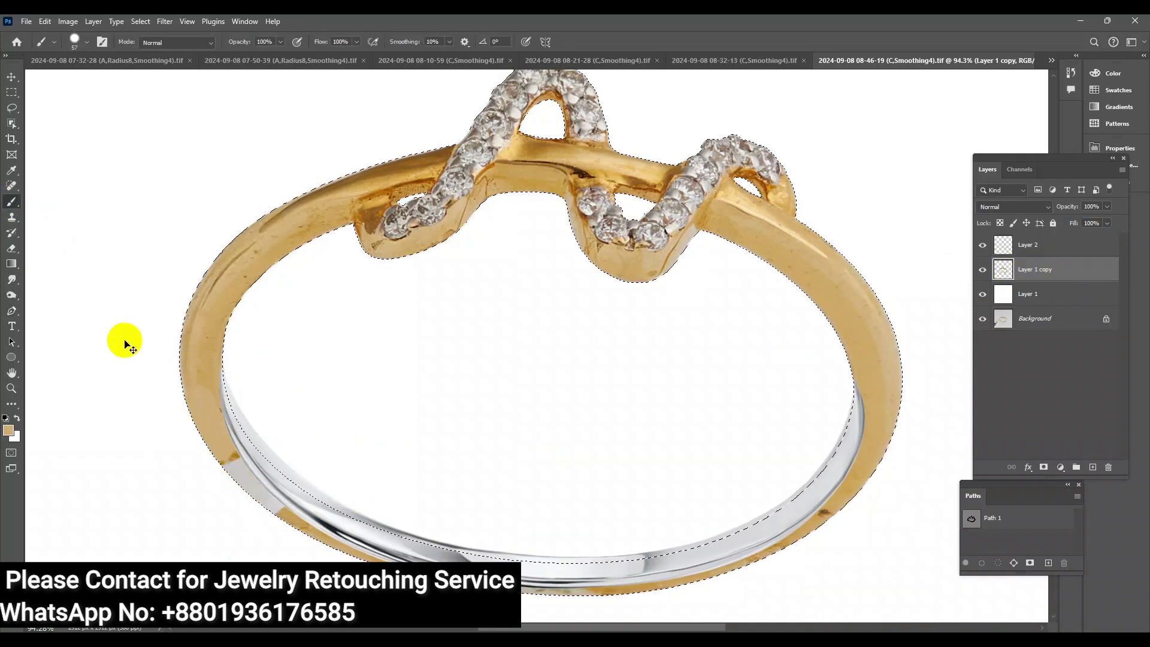
Smooth the gold with the Mixer Brush at size 54, then 35, along the edge and loops
{"action": "right_click", "coordinate": [12, 201]}
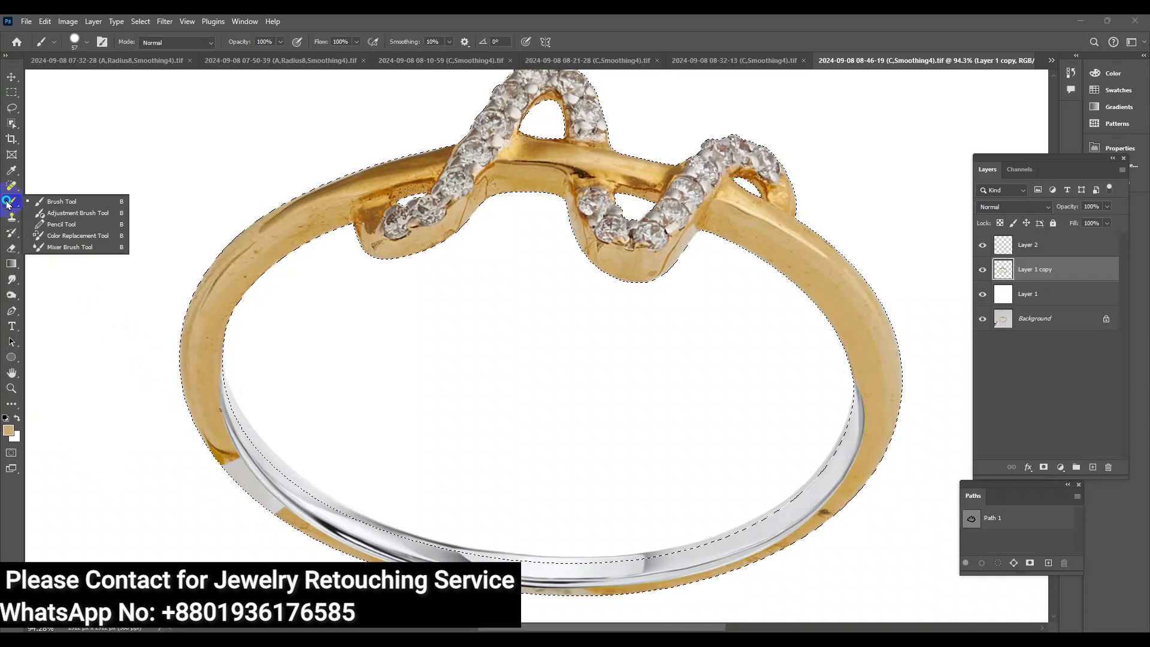
{"action": "left_click", "coordinate": [63, 244]}
{"action": "left_click_drag", "start_coordinate": [213, 328], "coordinate": [219, 328]}
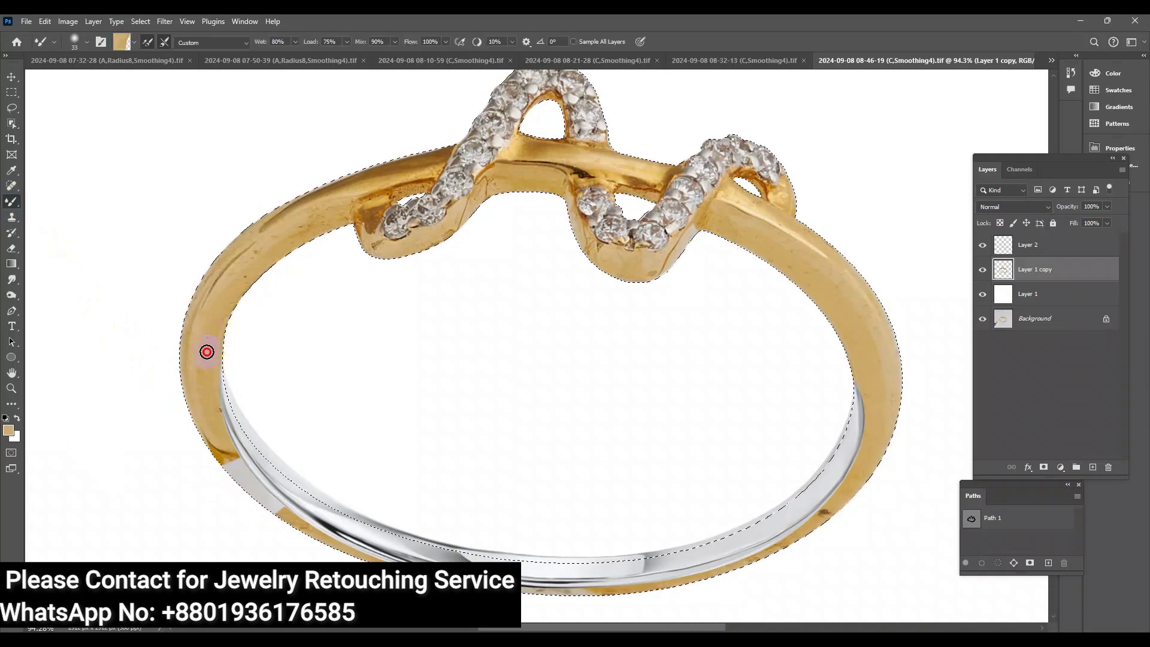
{"action": "left_click_drag", "start_coordinate": [216, 413], "coordinate": [229, 414]}
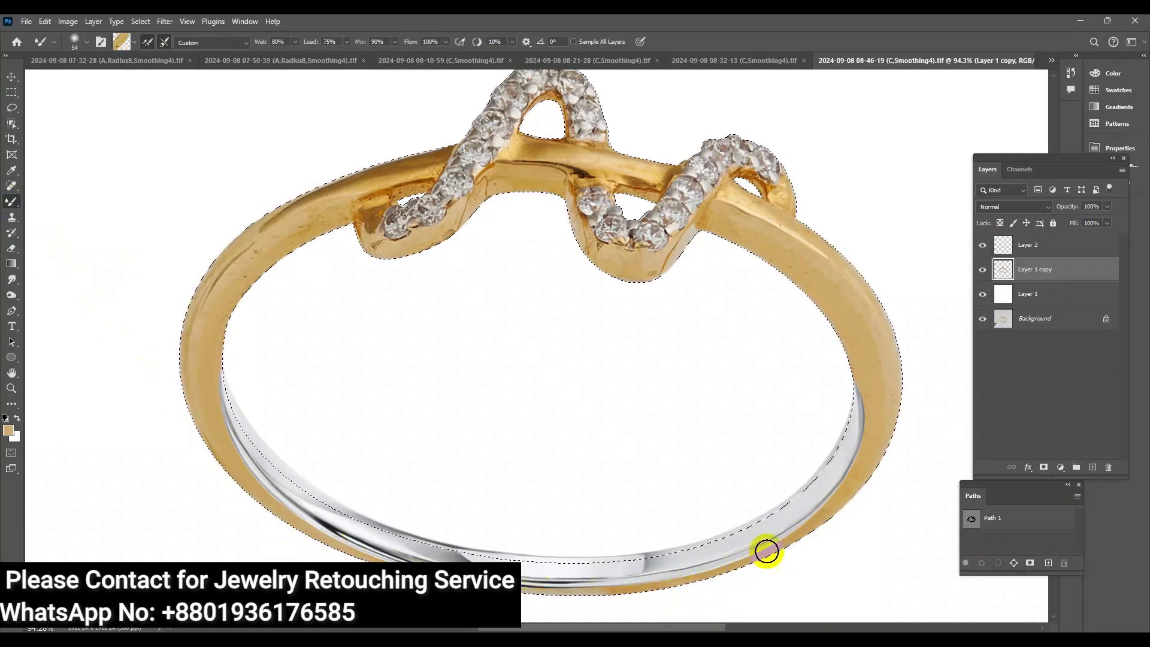
{"action": "left_click", "coordinate": [874, 406]}
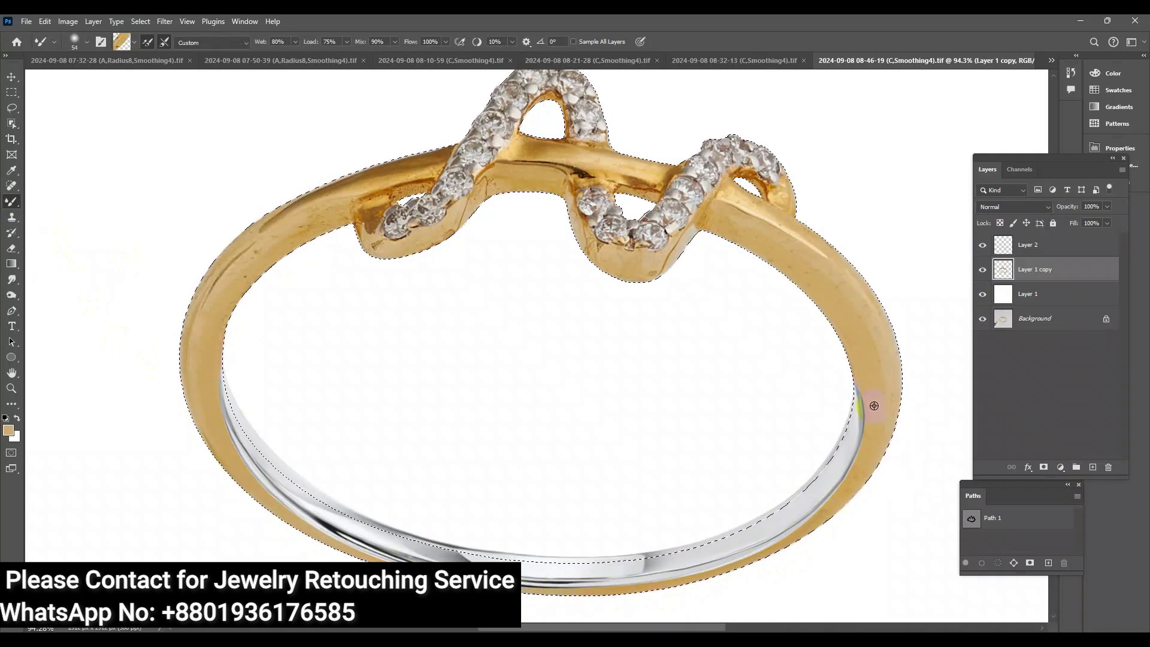
{"action": "key", "text": "["}
{"action": "key", "text": "["}
{"action": "left_click", "coordinate": [863, 334]}
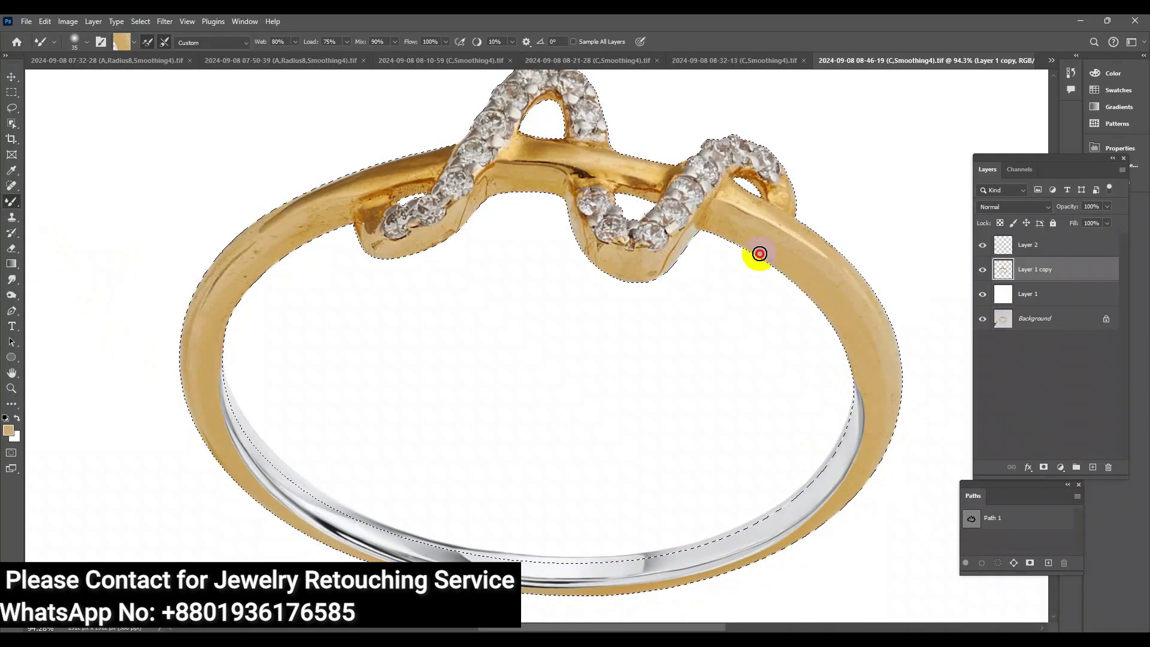
{"action": "left_click_drag", "start_coordinate": [727, 226], "coordinate": [671, 270]}
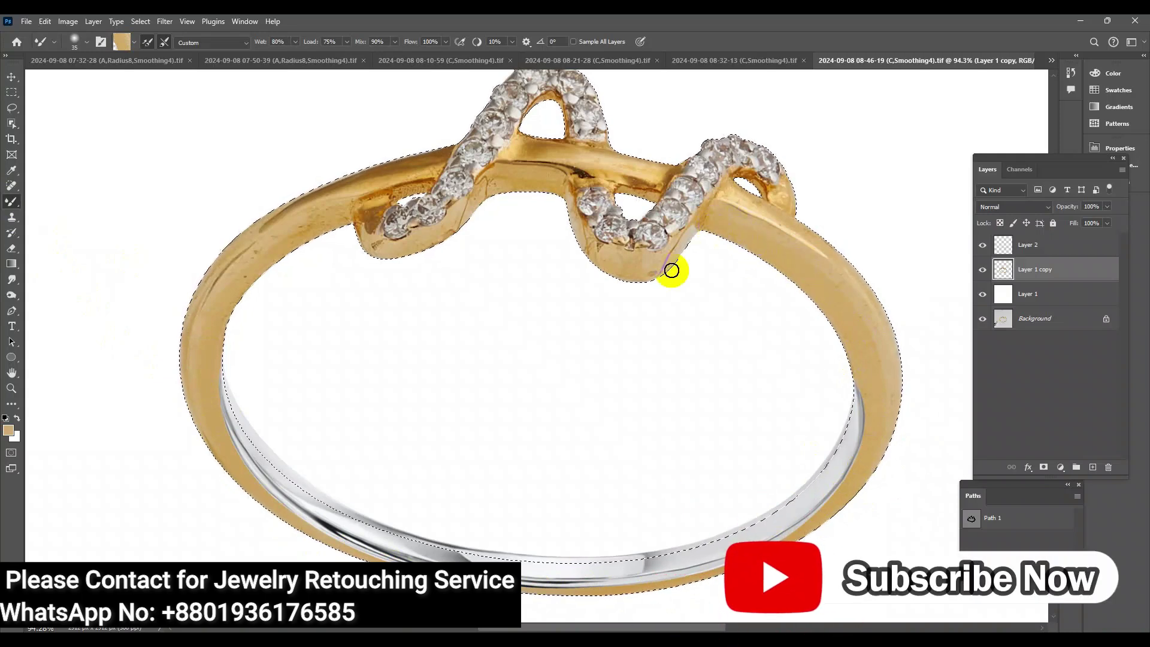
{"action": "left_click_drag", "start_coordinate": [485, 185], "coordinate": [506, 182]}
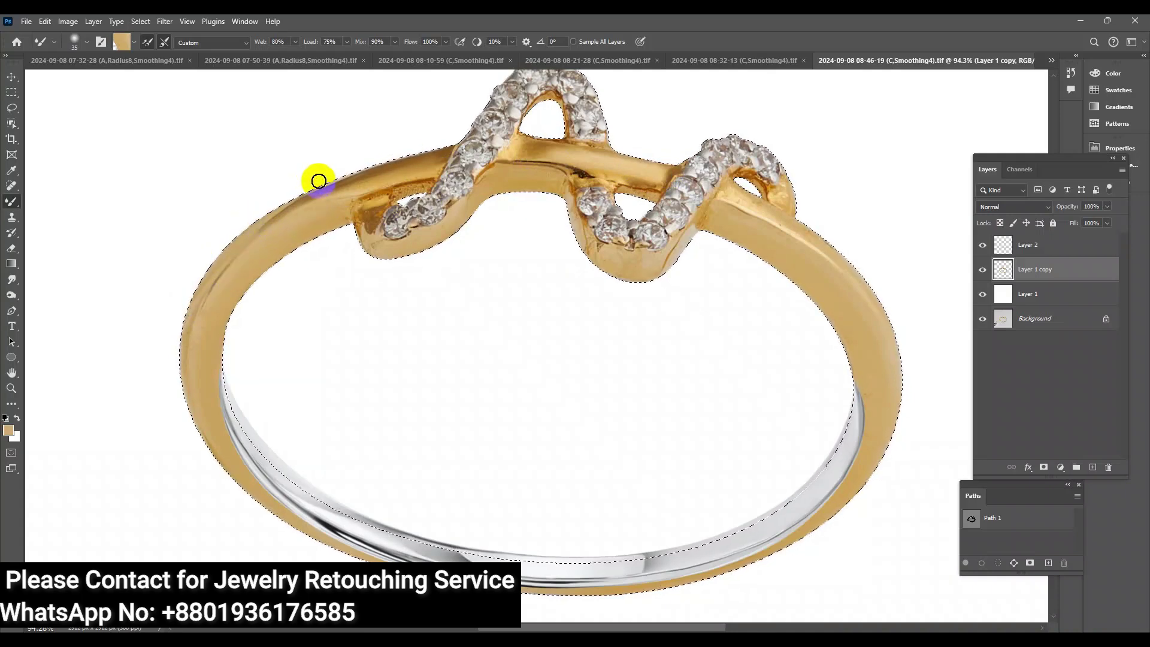
{"action": "scroll", "coordinate": [514, 373], "scroll_direction": "down", "scroll_amount": 5}
{"action": "scroll", "coordinate": [622, 421], "scroll_direction": "up", "scroll_amount": 3}
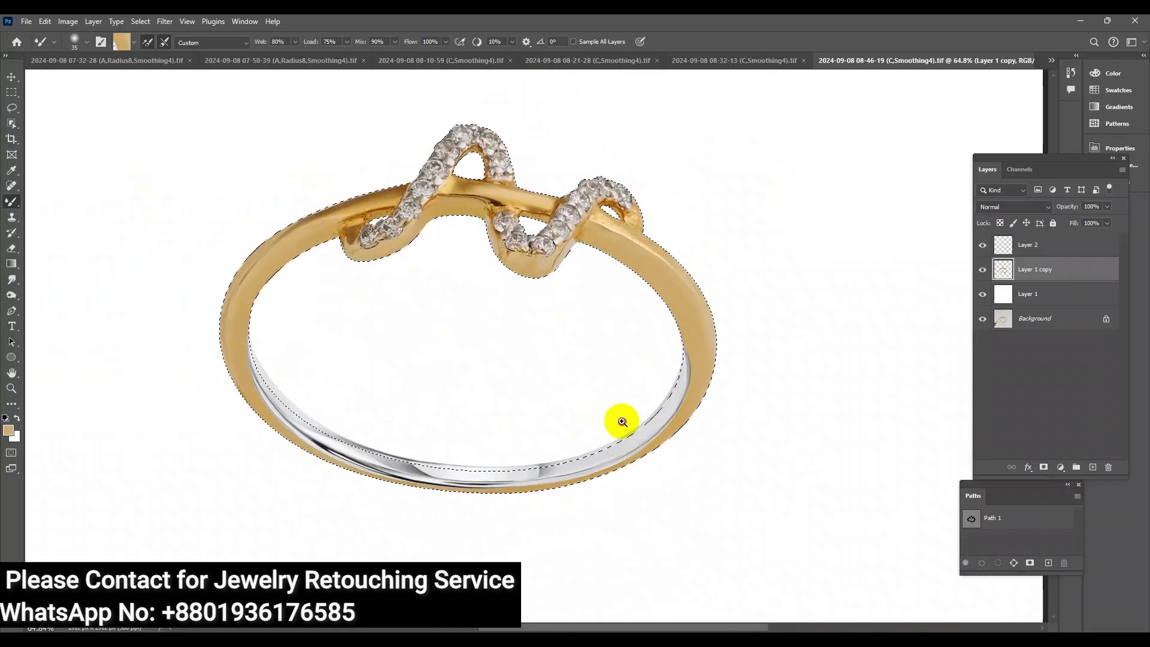
{"action": "scroll", "coordinate": [621, 421], "scroll_direction": "up", "scroll_amount": 2}
{"action": "left_click", "coordinate": [1060, 467]}
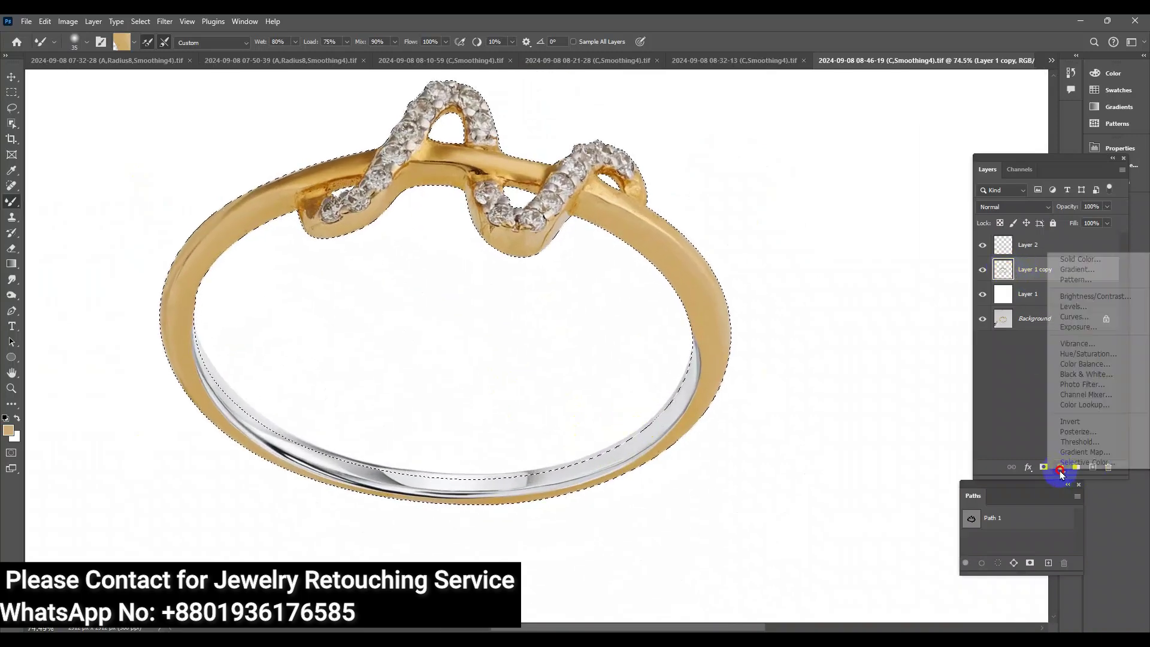
{"action": "left_click", "coordinate": [1072, 316]}
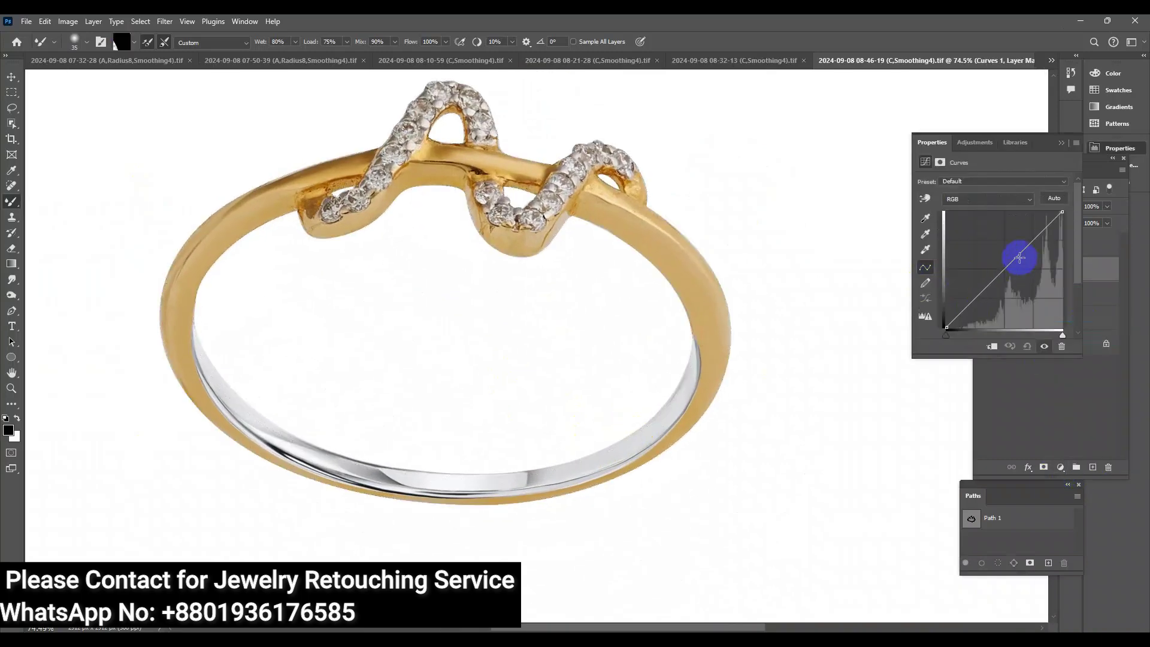
{"action": "left_click_drag", "start_coordinate": [1020, 258], "coordinate": [1013, 249]}
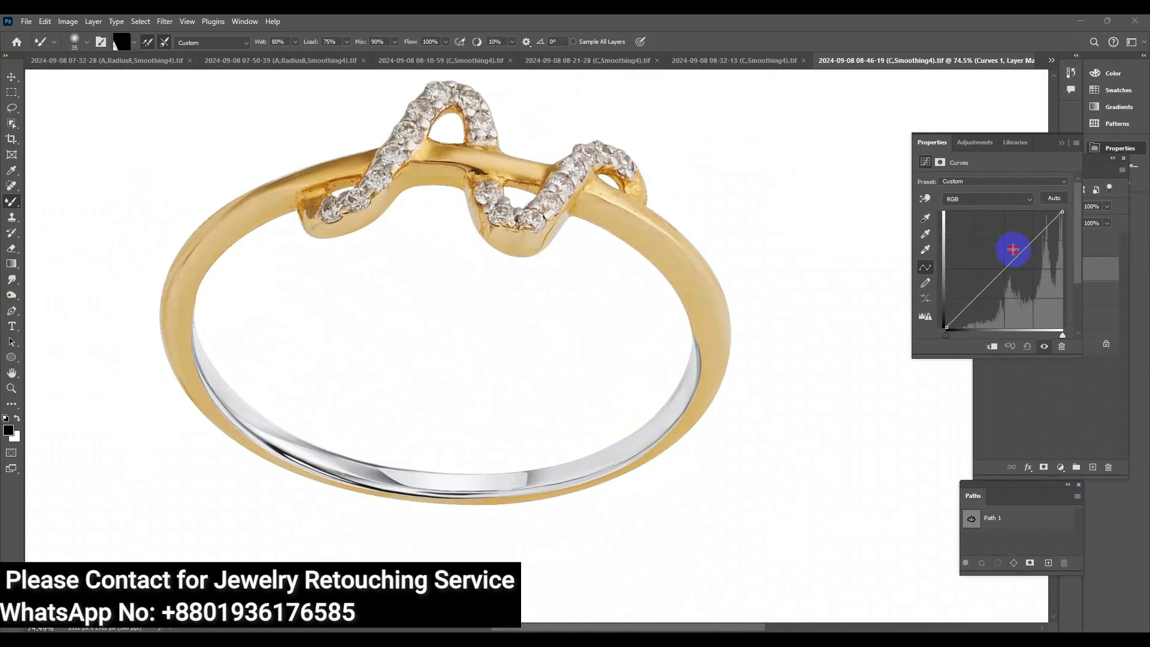
{"action": "left_click", "coordinate": [1061, 142]}
{"action": "scroll", "coordinate": [644, 258], "scroll_direction": "down", "scroll_amount": 3}
{"action": "scroll", "coordinate": [644, 257], "scroll_direction": "up", "scroll_amount": 2}
{"action": "key", "text": "Delete"}
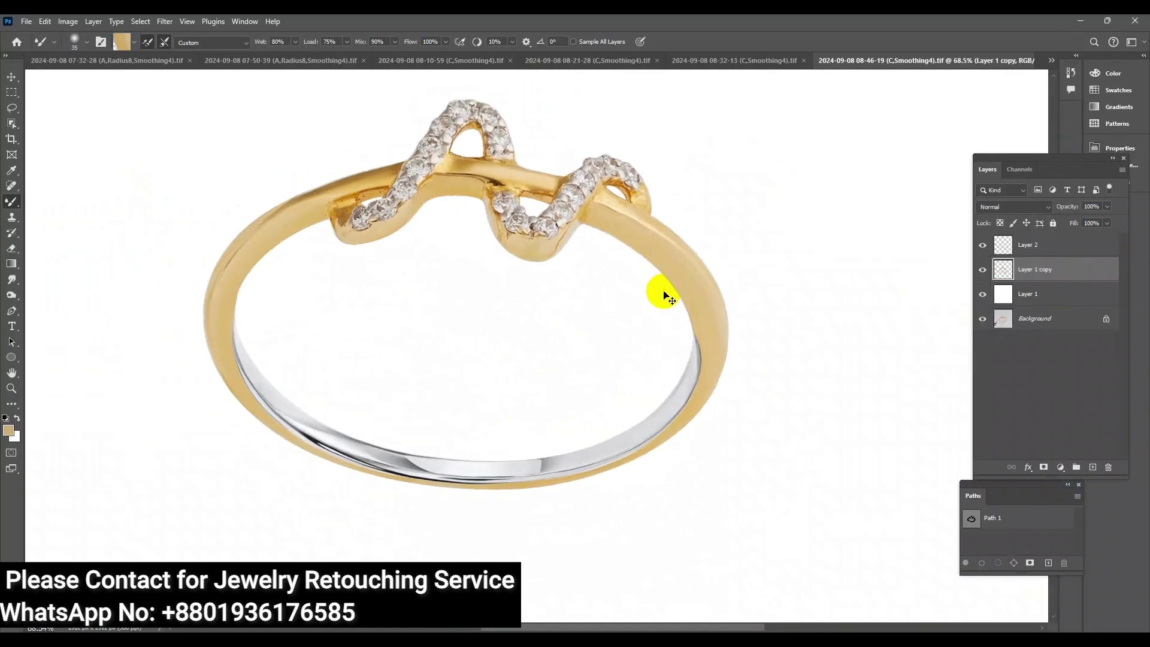
{"action": "scroll", "coordinate": [557, 186], "scroll_direction": "up", "scroll_amount": 5}
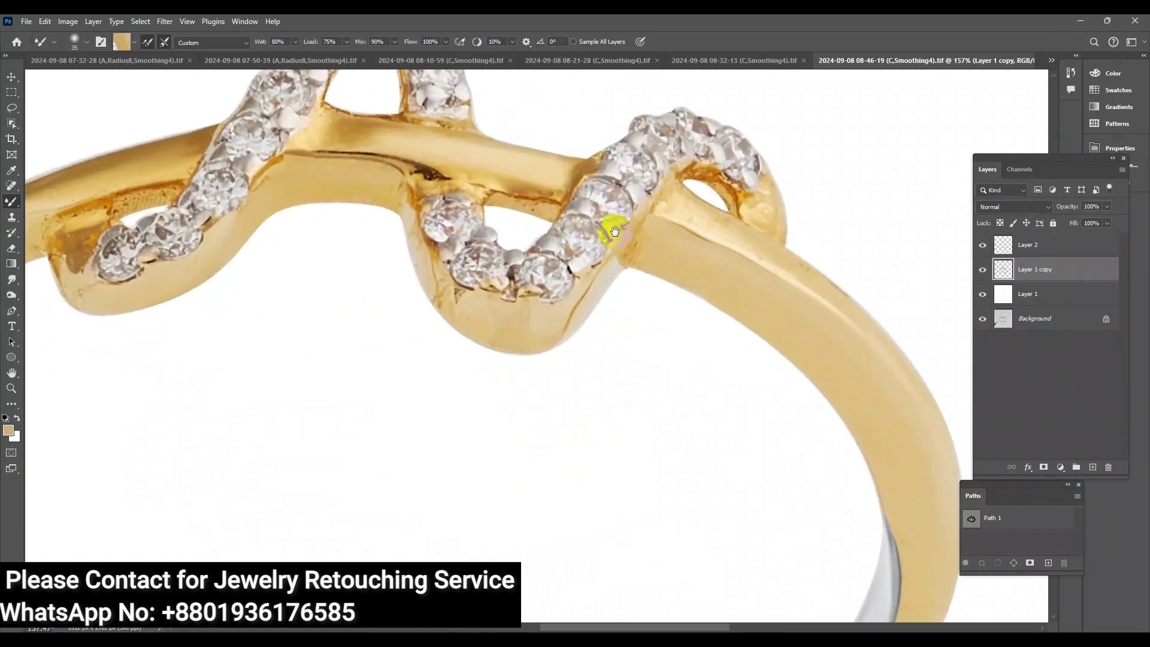
{"action": "scroll", "coordinate": [614, 324], "scroll_direction": "down", "scroll_amount": 3}
{"action": "scroll", "coordinate": [613, 306], "scroll_direction": "up", "scroll_amount": 1}
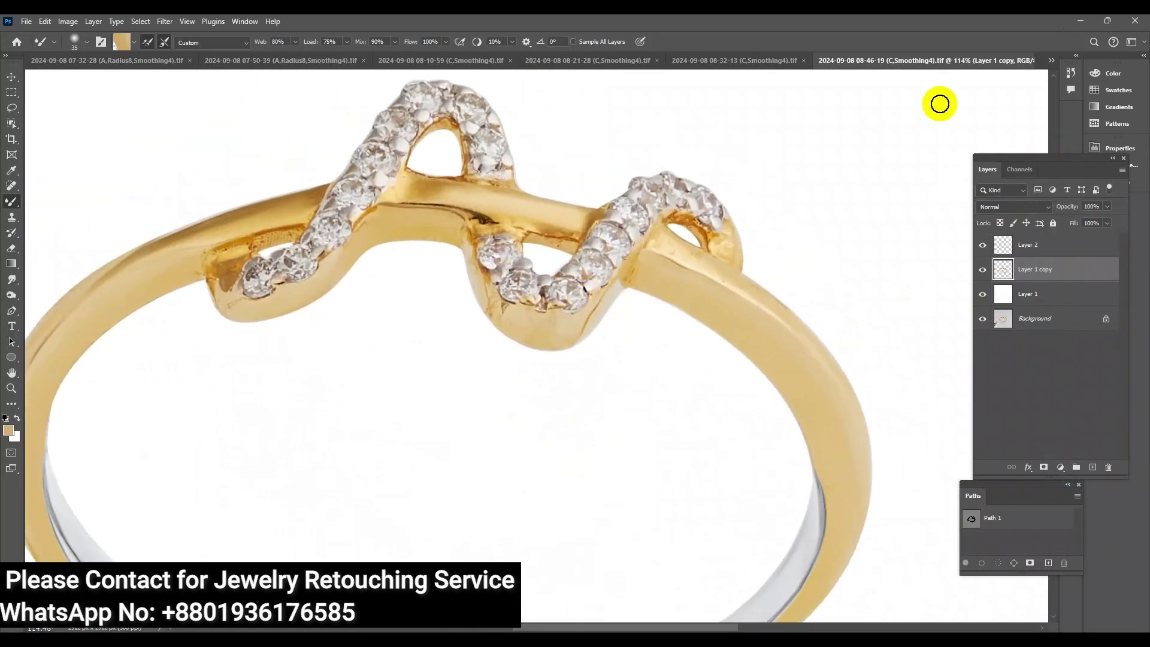
{"action": "key", "text": "ctrl+v"}
Undo the pasted silver band and paste the Layer 7 diamond into the gold ring document
{"action": "key", "text": "ctrl+z"}
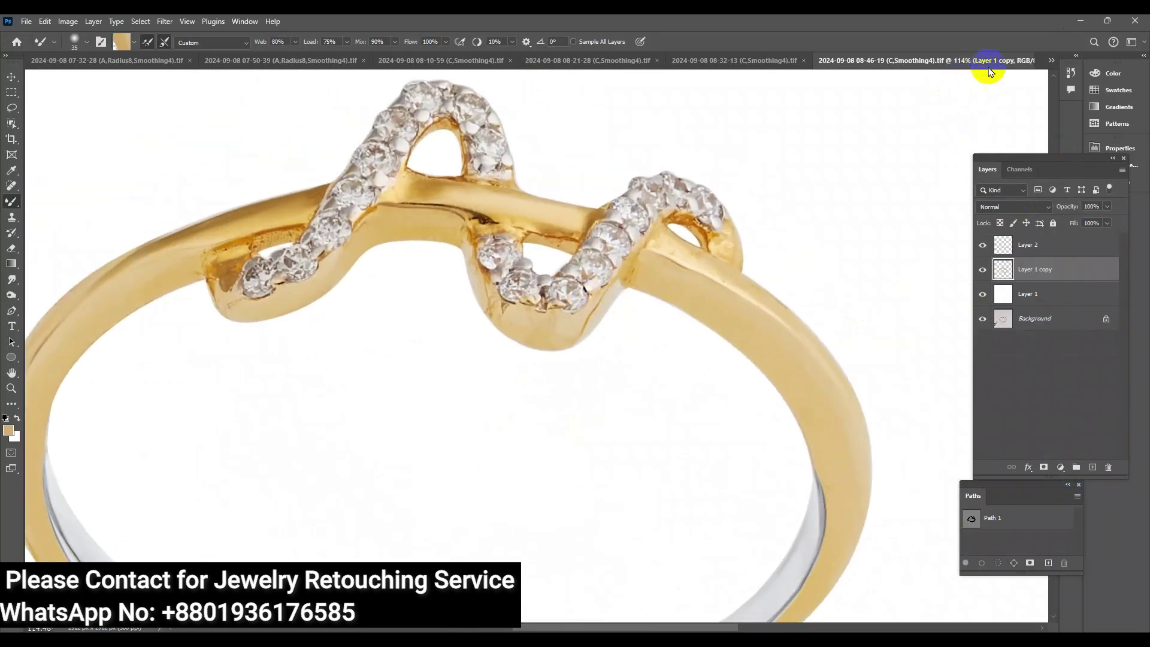
{"action": "key", "text": "ctrl+Tab"}
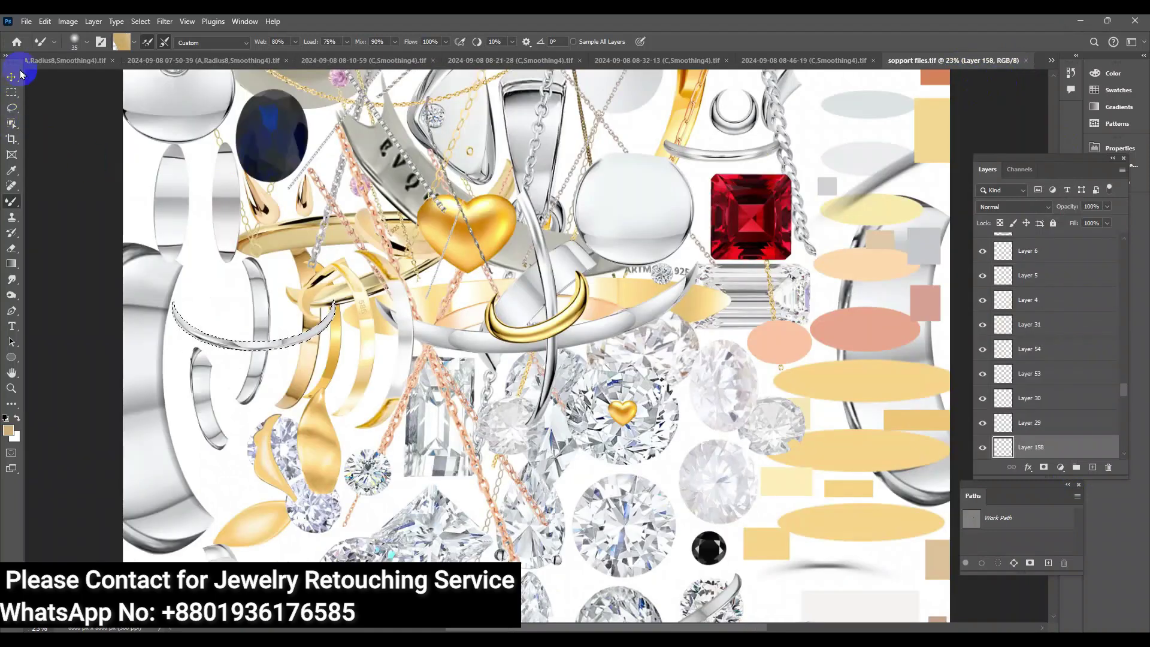
{"action": "left_click", "coordinate": [12, 77]}
{"action": "left_click", "coordinate": [631, 601]}
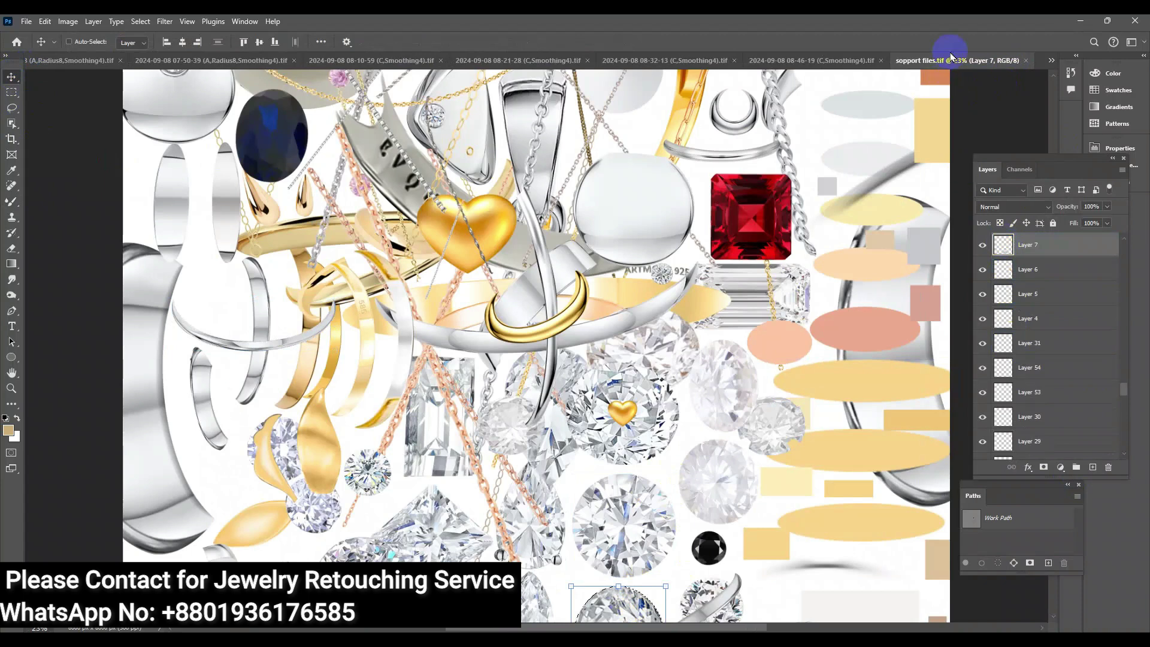
{"action": "left_click", "coordinate": [811, 61]}
{"action": "scroll", "coordinate": [637, 259], "scroll_direction": "up", "scroll_amount": 2}
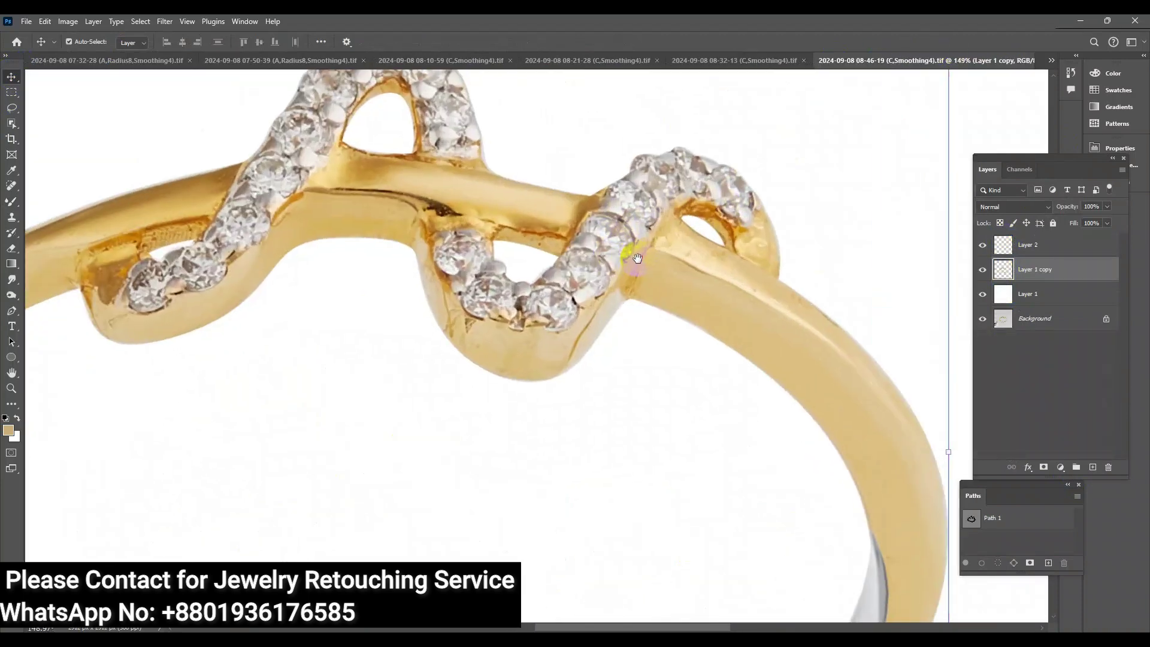
{"action": "key", "text": "ctrl+v"}
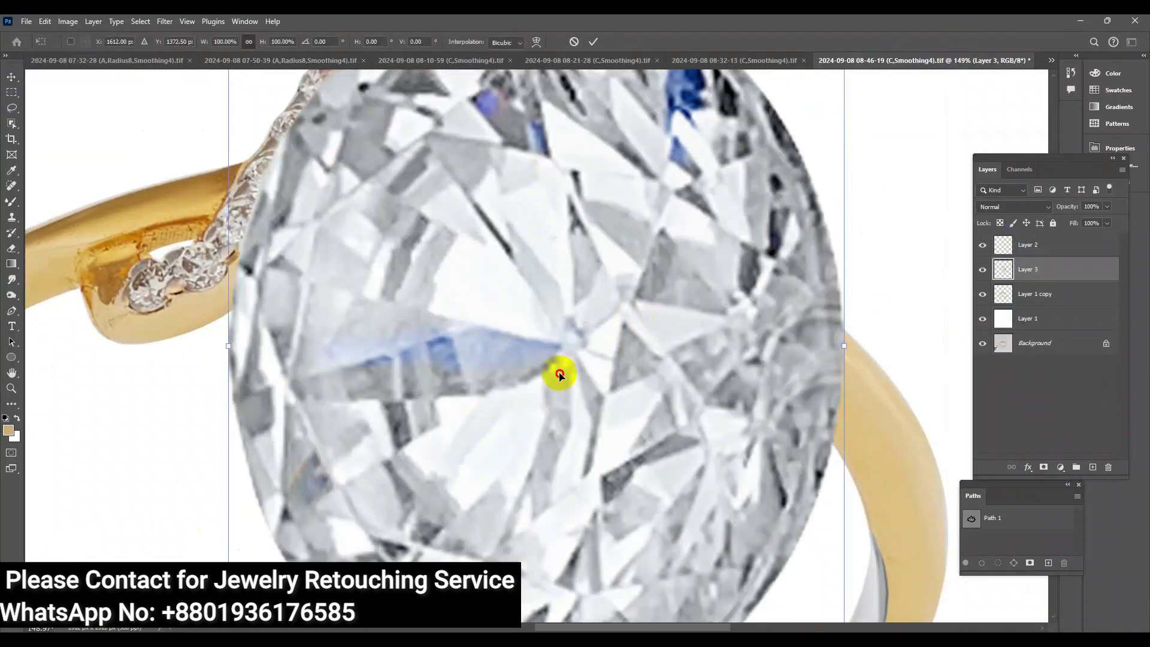
Rotate the diamond, shrink it to about a third, and place it over a band stone
{"action": "left_click_drag", "start_coordinate": [558, 377], "coordinate": [489, 296]}
{"action": "scroll", "coordinate": [488, 295], "scroll_direction": "down", "scroll_amount": 3}
{"action": "scroll", "coordinate": [451, 267], "scroll_direction": "up", "scroll_amount": 1}
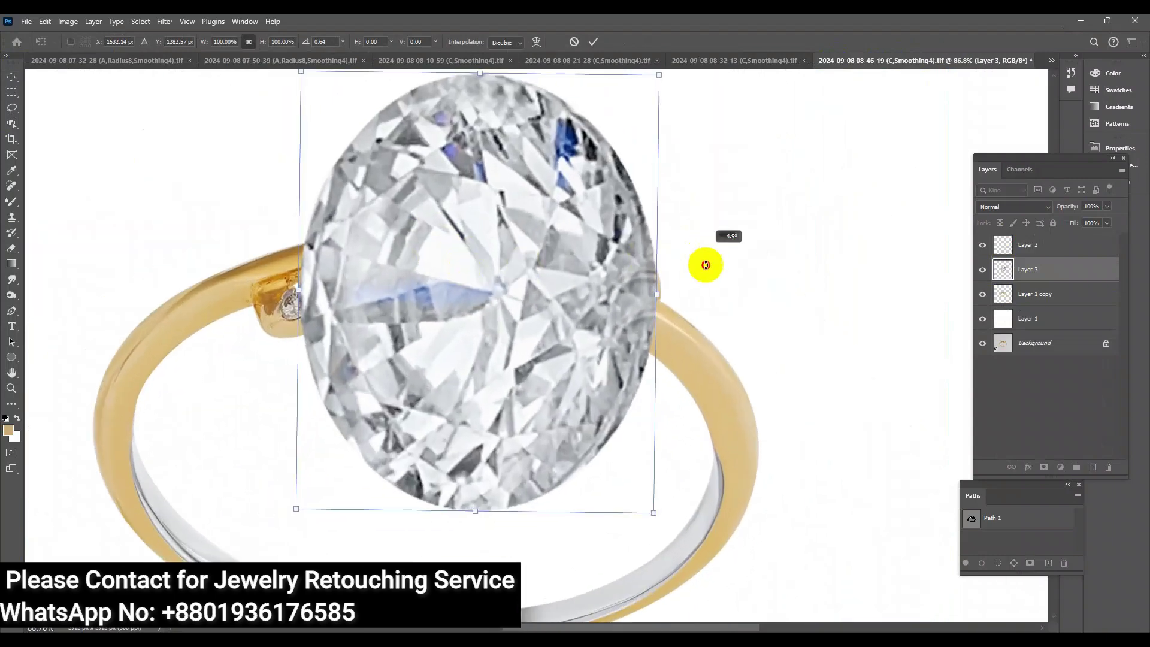
{"action": "left_click_drag", "start_coordinate": [701, 262], "coordinate": [514, 445]}
{"action": "mouse_move", "coordinate": [703, 461]}
{"action": "left_mouse_down"}
{"action": "mouse_move", "coordinate": [509, 313]}
{"action": "mouse_move", "coordinate": [365, 268]}
{"action": "left_mouse_up"}
{"action": "scroll", "coordinate": [366, 270], "scroll_direction": "up", "scroll_amount": 5}
{"action": "mouse_move", "coordinate": [474, 304]}
{"action": "left_mouse_down"}
{"action": "mouse_move", "coordinate": [474, 252]}
{"action": "mouse_move", "coordinate": [450, 276]}
{"action": "mouse_move", "coordinate": [450, 264]}
{"action": "mouse_move", "coordinate": [399, 277]}
{"action": "mouse_move", "coordinate": [334, 341]}
{"action": "mouse_move", "coordinate": [359, 344]}
{"action": "mouse_move", "coordinate": [321, 373]}
{"action": "left_mouse_up"}
Apply the diamond's transform and duplicate copies onto the next stones along the left wave
{"action": "key", "text": "Return"}
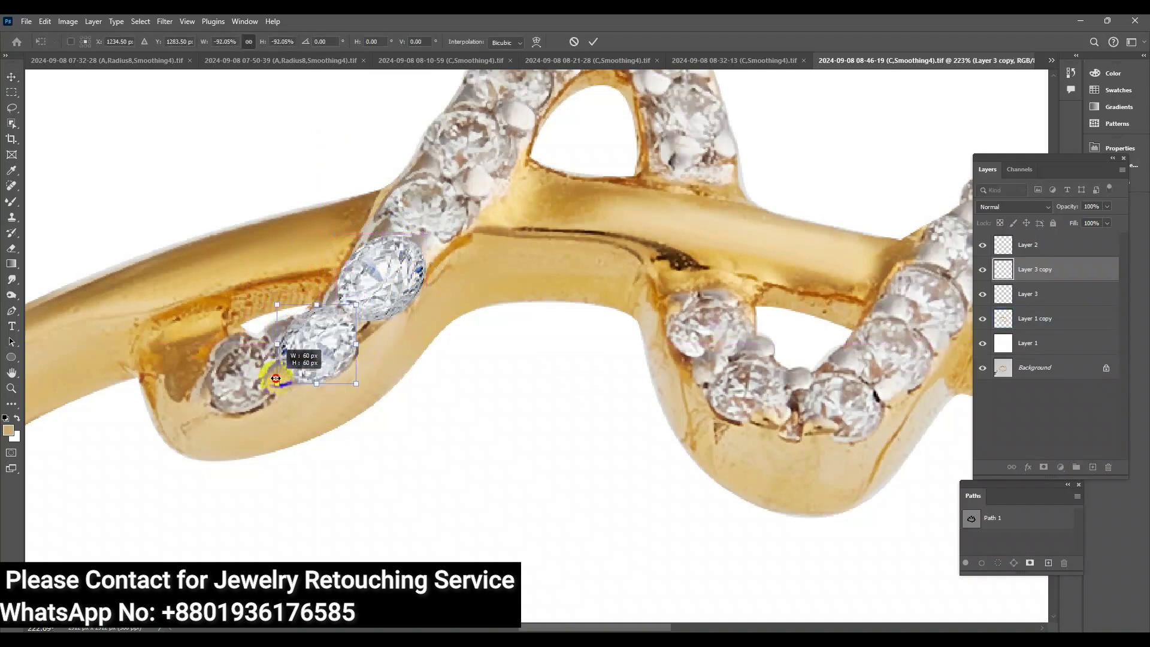
{"action": "key", "text": "Escape"}
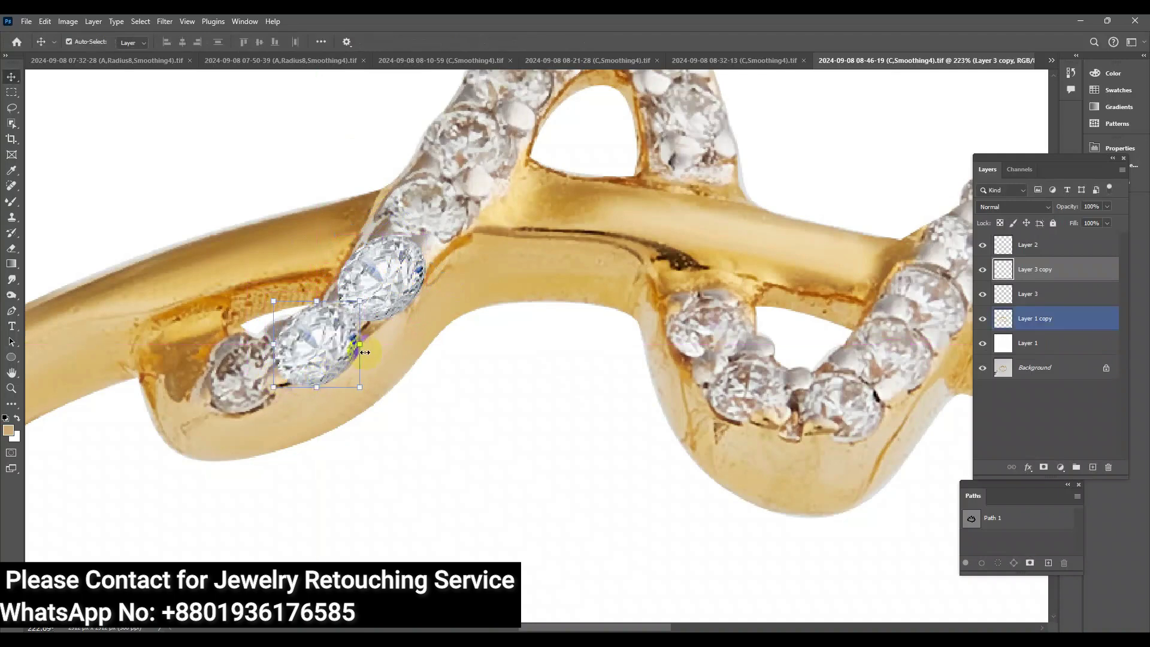
{"action": "mouse_move", "coordinate": [333, 344]}
{"action": "left_mouse_down"}
{"action": "mouse_move", "coordinate": [225, 383]}
{"action": "mouse_move", "coordinate": [251, 375]}
{"action": "left_mouse_up"}
{"action": "mouse_move", "coordinate": [383, 276]}
{"action": "left_mouse_down"}
{"action": "mouse_move", "coordinate": [432, 205]}
{"action": "mouse_move", "coordinate": [475, 210]}
{"action": "mouse_move", "coordinate": [423, 307]}
{"action": "mouse_move", "coordinate": [450, 218]}
{"action": "left_mouse_up"}
{"action": "key", "text": "ctrl+t"}
{"action": "key", "text": "Return"}
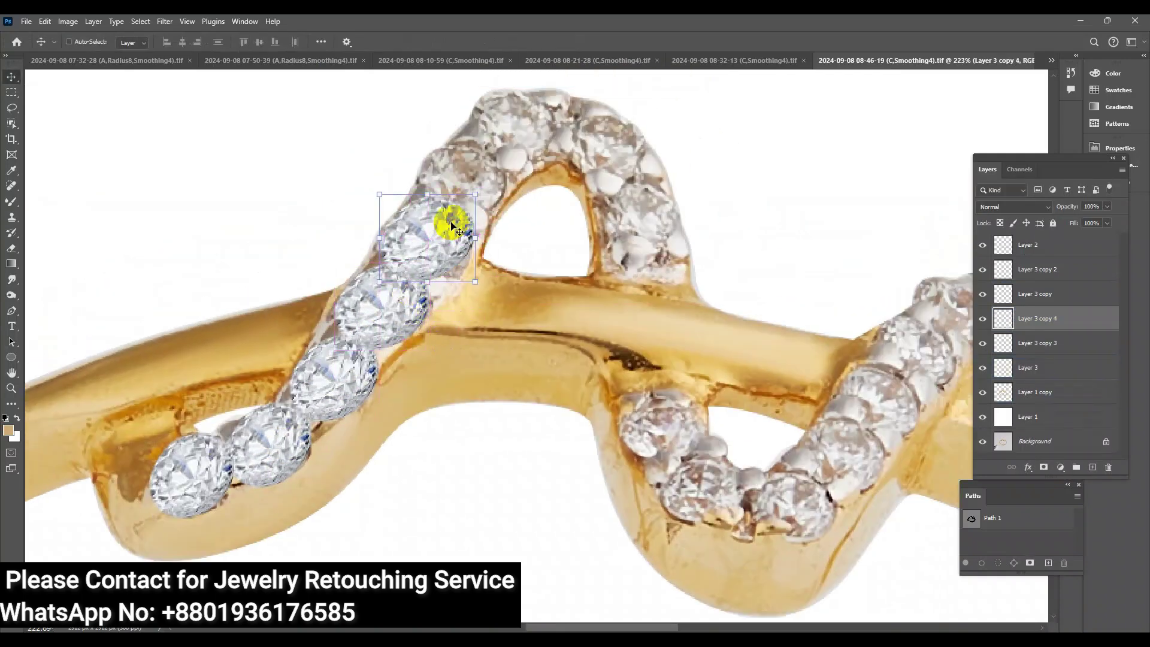
Rotate and position diamond copies over the upper stone, top arch and right arch
{"action": "key", "text": "ctrl+t"}
{"action": "left_click_drag", "start_coordinate": [527, 240], "coordinate": [527, 264]}
{"action": "left_click_drag", "start_coordinate": [462, 240], "coordinate": [454, 237]}
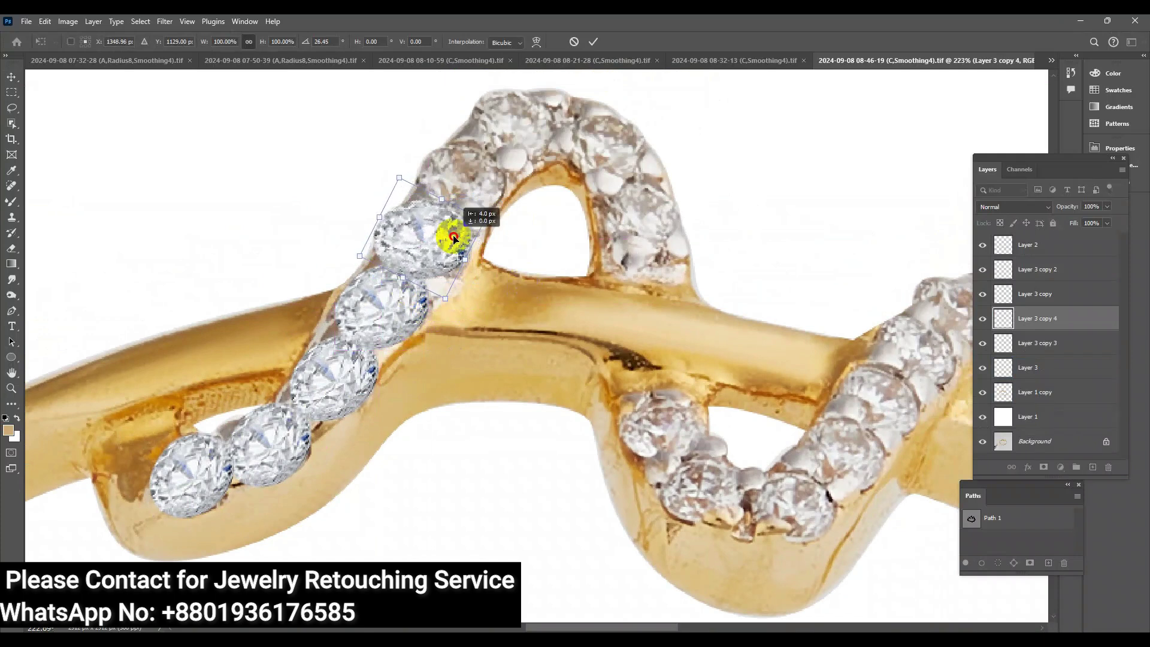
{"action": "key", "text": "Return"}
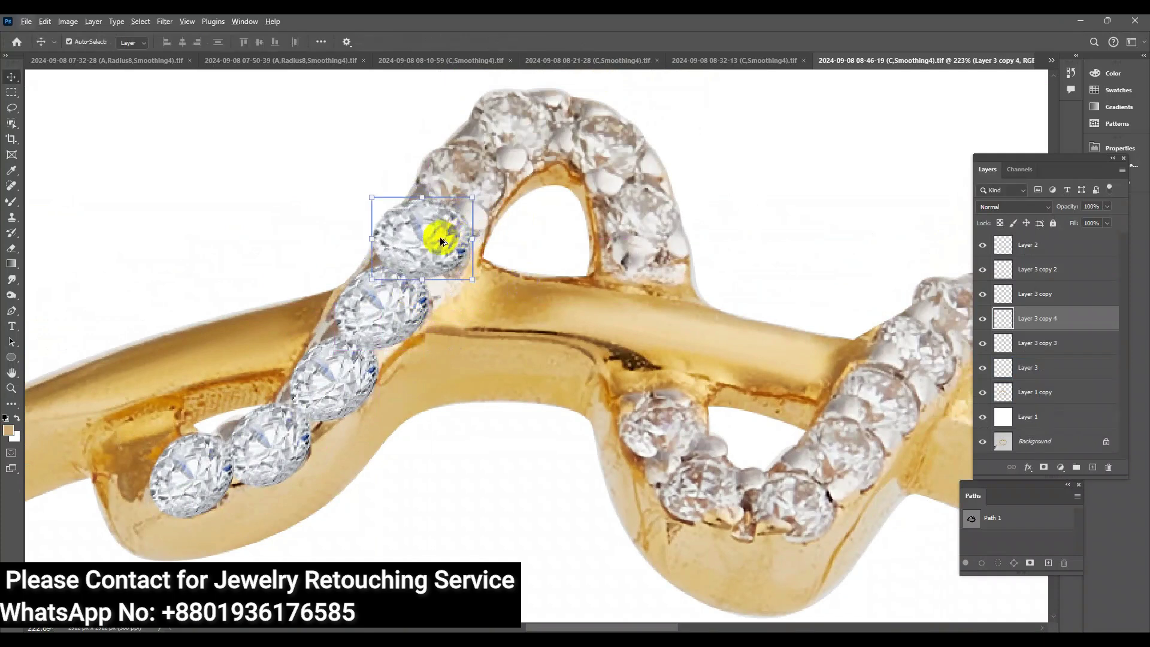
{"action": "mouse_move", "coordinate": [445, 240]}
{"action": "left_mouse_down"}
{"action": "mouse_move", "coordinate": [540, 122]}
{"action": "mouse_move", "coordinate": [527, 120]}
{"action": "mouse_move", "coordinate": [471, 184]}
{"action": "left_mouse_up"}
{"action": "mouse_move", "coordinate": [373, 333]}
{"action": "left_mouse_down"}
{"action": "mouse_move", "coordinate": [657, 155]}
{"action": "mouse_move", "coordinate": [663, 218]}
{"action": "left_mouse_up"}
{"action": "mouse_move", "coordinate": [637, 152]}
{"action": "left_mouse_down"}
{"action": "mouse_move", "coordinate": [625, 149]}
{"action": "mouse_move", "coordinate": [689, 426]}
{"action": "mouse_move", "coordinate": [668, 412]}
{"action": "mouse_move", "coordinate": [705, 488]}
{"action": "mouse_move", "coordinate": [811, 508]}
{"action": "mouse_move", "coordinate": [903, 427]}
{"action": "mouse_move", "coordinate": [895, 412]}
{"action": "mouse_move", "coordinate": [946, 356]}
{"action": "mouse_move", "coordinate": [393, 343]}
{"action": "mouse_move", "coordinate": [583, 314]}
{"action": "left_mouse_up"}
{"action": "key", "text": "Return"}
Rotate and shrink the right-arch diamond, then add a skewed copy on the neighbouring stone
{"action": "key", "text": "ctrl+t"}
{"action": "left_click_drag", "start_coordinate": [655, 331], "coordinate": [629, 390]}
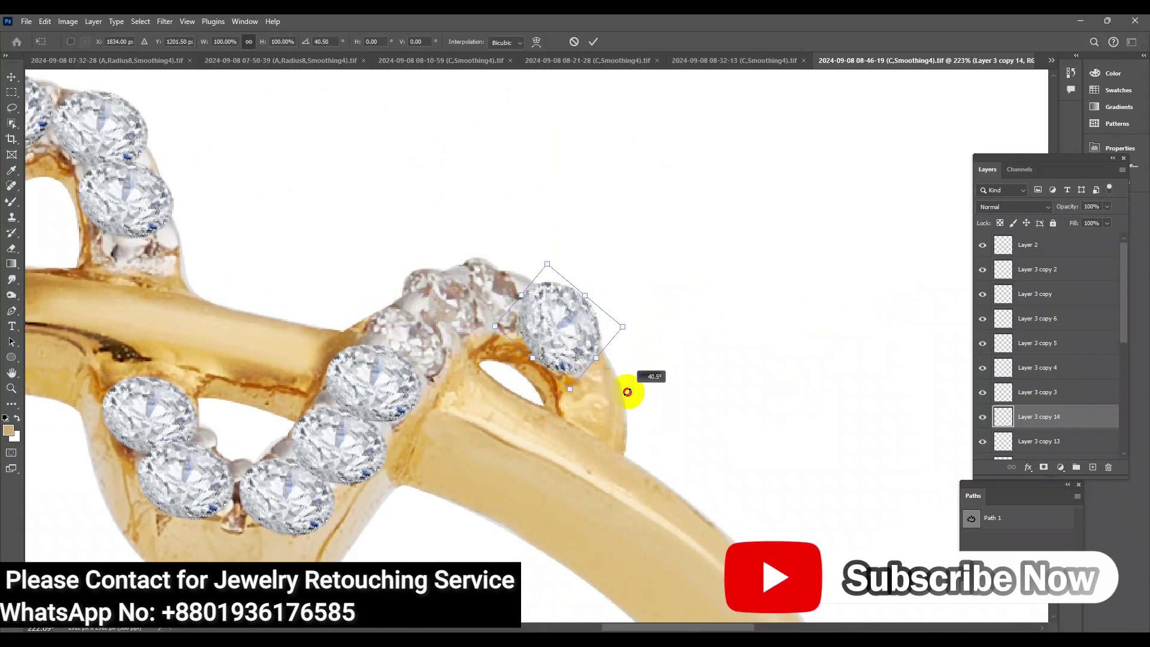
{"action": "mouse_move", "coordinate": [609, 334]}
{"action": "left_mouse_down"}
{"action": "mouse_move", "coordinate": [620, 326]}
{"action": "mouse_move", "coordinate": [506, 271]}
{"action": "left_mouse_up"}
{"action": "key", "text": "Return"}
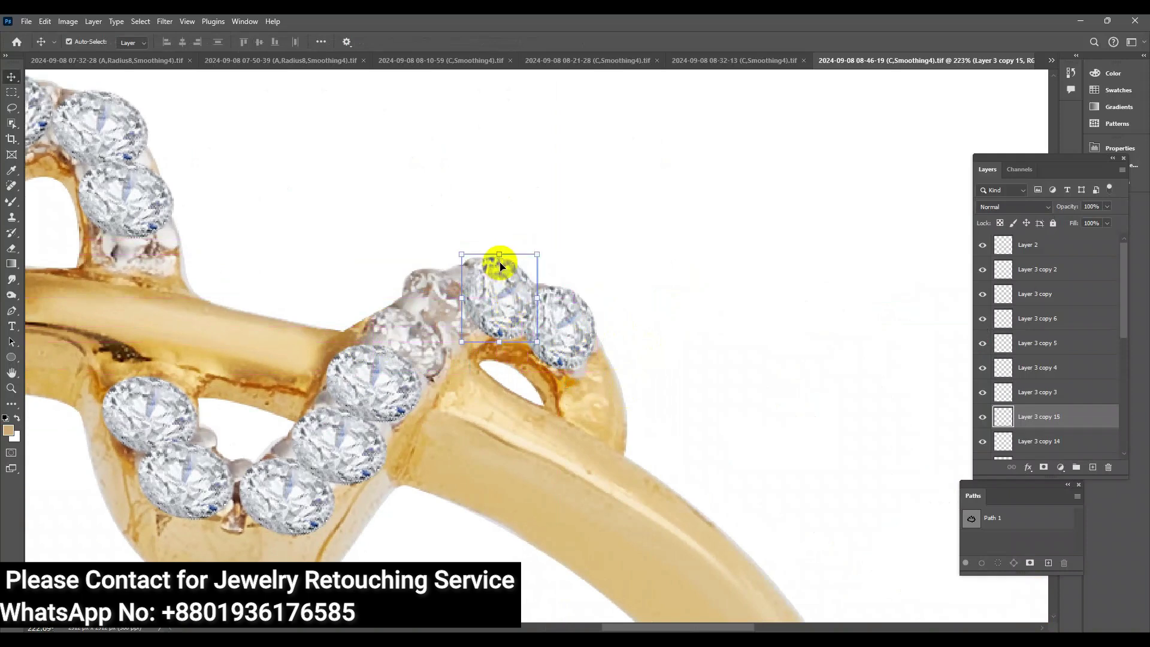
{"action": "mouse_move", "coordinate": [501, 274]}
{"action": "left_mouse_down"}
{"action": "mouse_move", "coordinate": [424, 346]}
{"action": "mouse_move", "coordinate": [390, 404]}
{"action": "mouse_move", "coordinate": [449, 348]}
{"action": "left_mouse_up"}
{"action": "key", "text": "ctrl+t"}
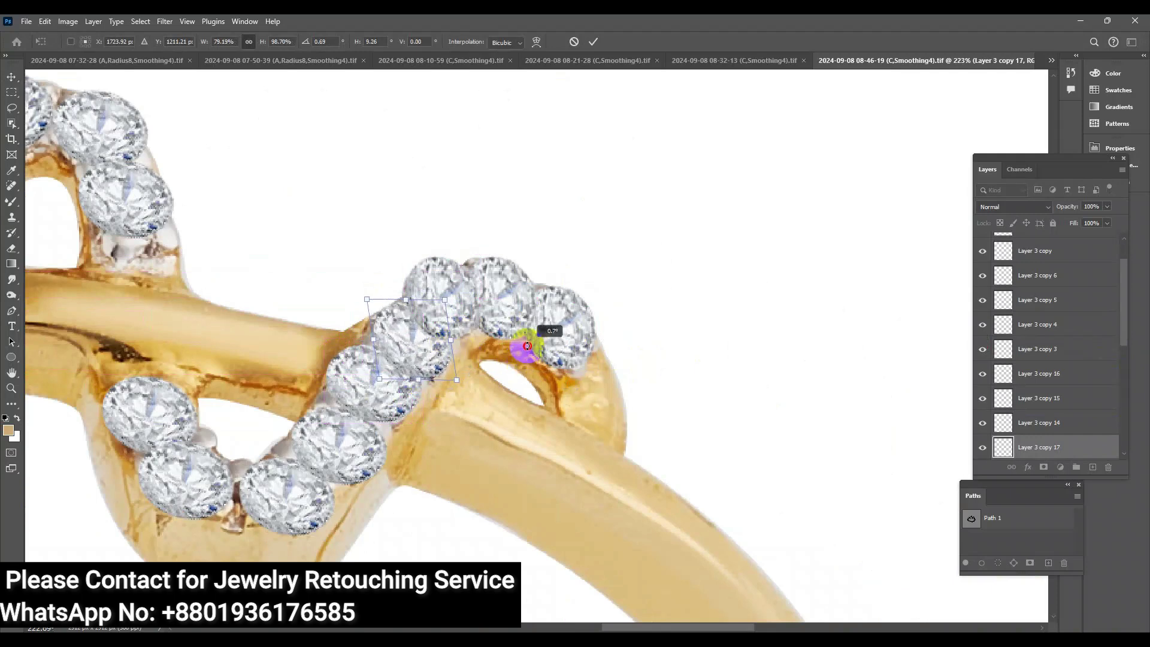
{"action": "left_click_drag", "start_coordinate": [411, 390], "coordinate": [427, 376]}
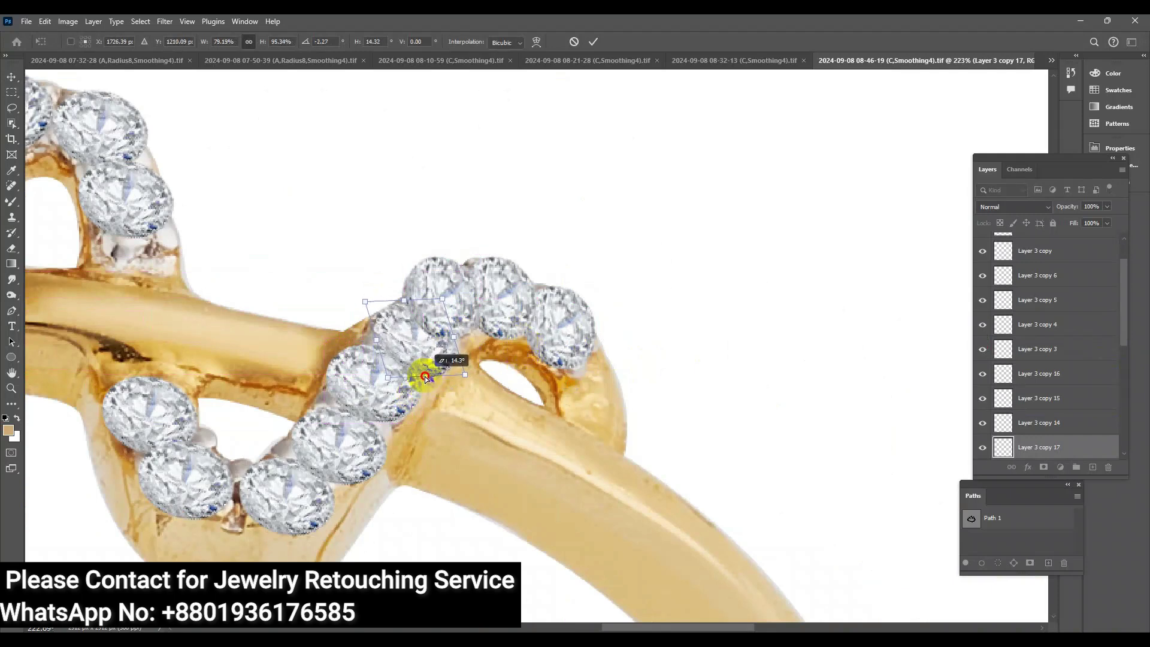
{"action": "key", "text": "Return"}
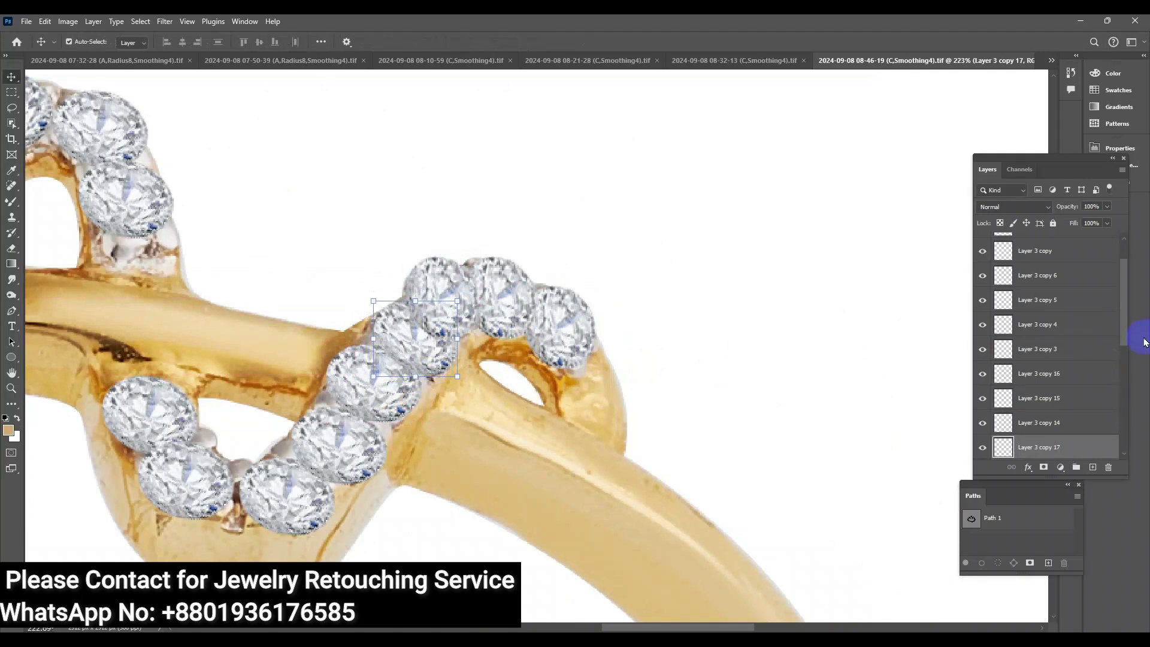
Merge Layer 3 through Layer 3 copy 2 into one layer, then hide it to compare
{"action": "scroll", "coordinate": [1054, 299], "scroll_direction": "up", "scroll_amount": 2}
{"action": "left_click", "coordinate": [1081, 280]}
{"action": "scroll", "coordinate": [1072, 275], "scroll_direction": "down", "scroll_amount": 5}
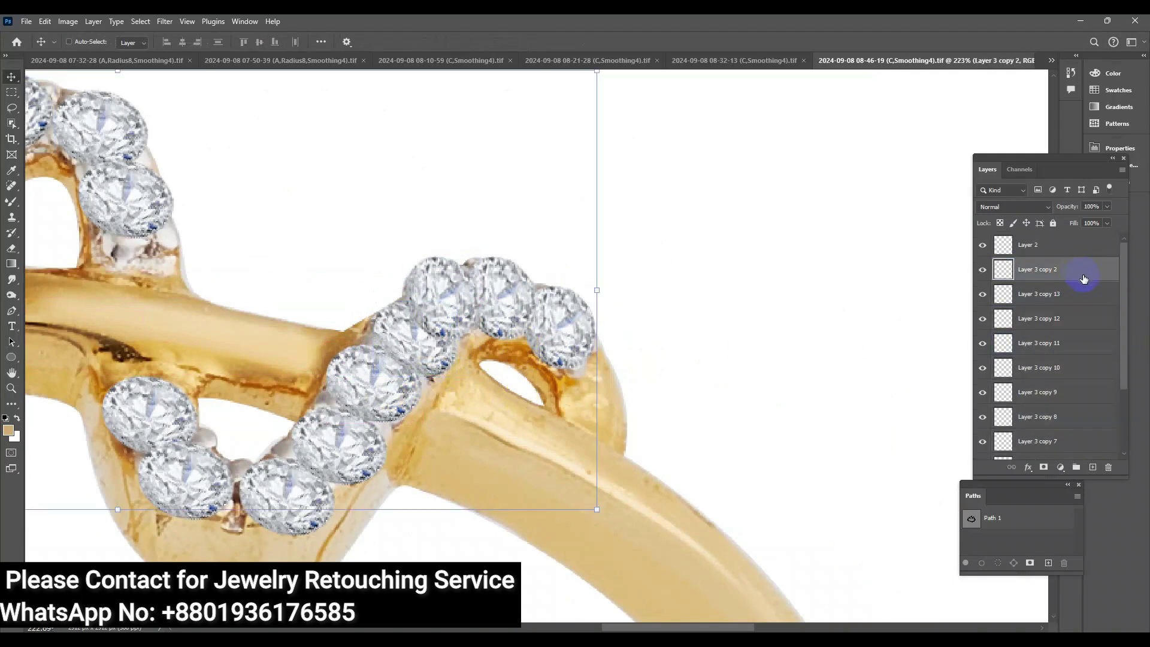
{"action": "left_click", "coordinate": [1063, 392]}
{"action": "left_click", "coordinate": [1063, 393], "text": "shift"}
{"action": "key", "text": "ctrl+e"}
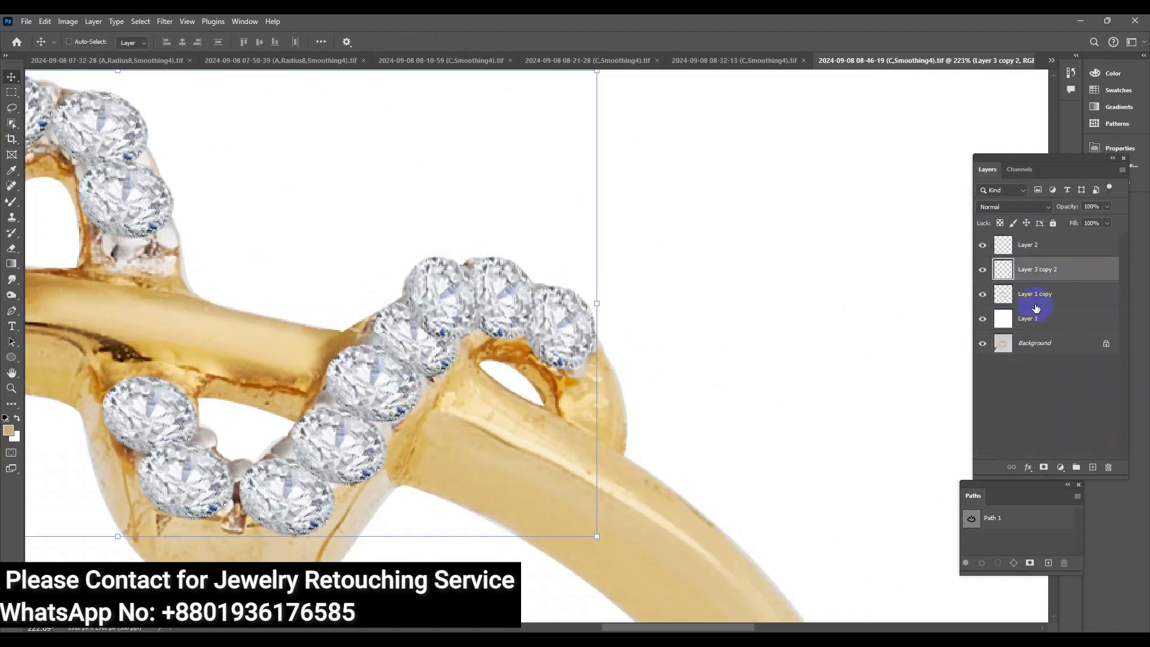
{"action": "left_click", "coordinate": [982, 270]}
Give the merged diamond layer a black hide-all mask, load the ring selection, and set a white brush
{"action": "scroll", "coordinate": [666, 393], "scroll_direction": "down", "scroll_amount": 5}
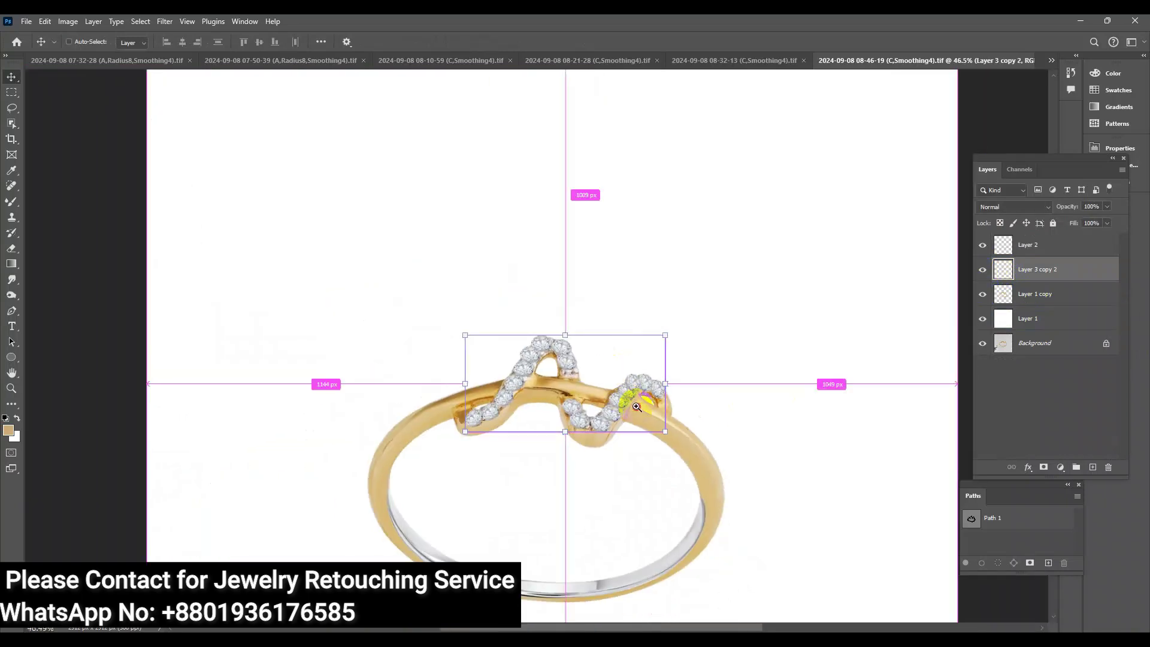
{"action": "scroll", "coordinate": [666, 393], "scroll_direction": "up", "scroll_amount": 2}
{"action": "left_click", "coordinate": [1045, 470], "text": "alt"}
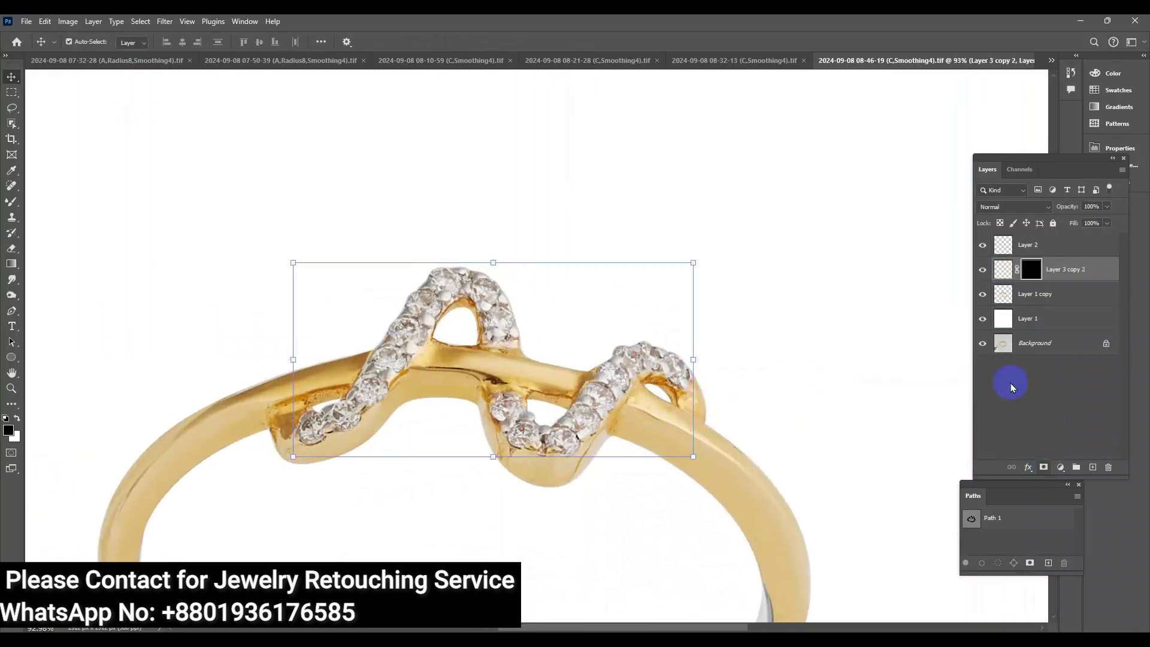
{"action": "left_click", "coordinate": [1005, 298], "text": "ctrl"}
{"action": "scroll", "coordinate": [617, 470], "scroll_direction": "up", "scroll_amount": 3}
{"action": "left_click", "coordinate": [12, 202]}
{"action": "left_click", "coordinate": [61, 202]}
{"action": "key", "text": "x"}
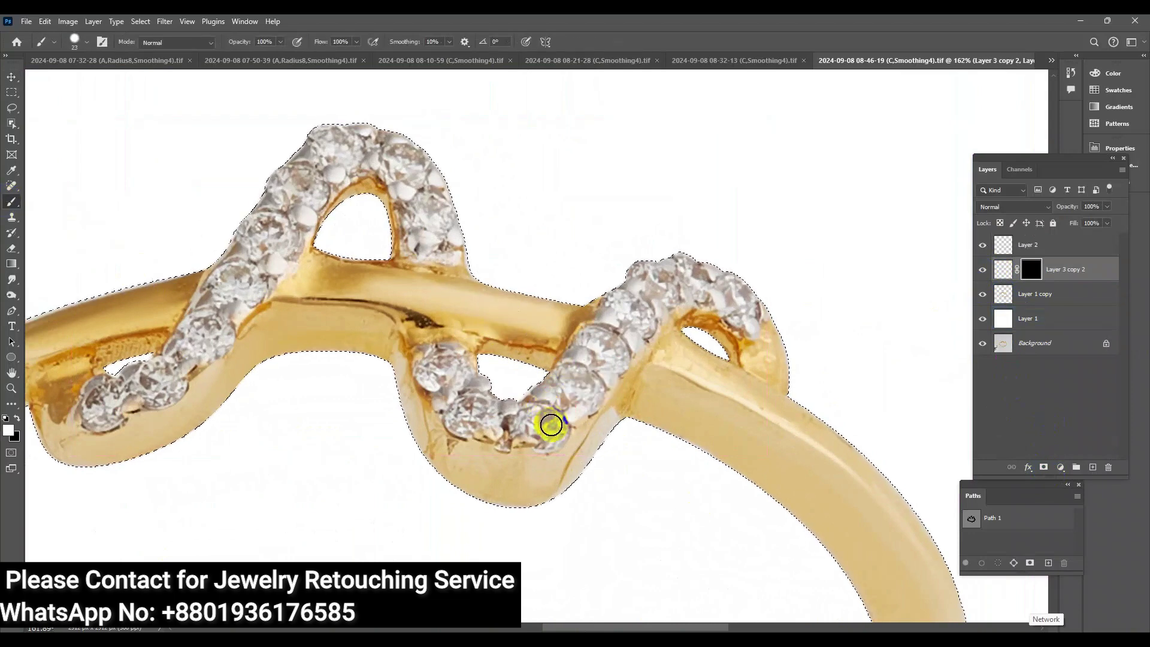
Paint white on the mask to reveal crisp diamonds from the lower stone up to the upper stones
{"action": "scroll", "coordinate": [548, 426], "scroll_direction": "up", "scroll_amount": 2}
{"action": "scroll", "coordinate": [569, 437], "scroll_direction": "up", "scroll_amount": 2}
{"action": "mouse_move", "coordinate": [572, 436]}
{"action": "left_mouse_down"}
{"action": "mouse_move", "coordinate": [551, 452]}
{"action": "mouse_move", "coordinate": [563, 428]}
{"action": "mouse_move", "coordinate": [548, 410]}
{"action": "mouse_move", "coordinate": [576, 411]}
{"action": "mouse_move", "coordinate": [523, 400]}
{"action": "mouse_move", "coordinate": [545, 395]}
{"action": "mouse_move", "coordinate": [504, 415]}
{"action": "mouse_move", "coordinate": [550, 437]}
{"action": "mouse_move", "coordinate": [523, 429]}
{"action": "left_mouse_up"}
{"action": "mouse_move", "coordinate": [590, 371]}
{"action": "left_mouse_down"}
{"action": "mouse_move", "coordinate": [577, 334]}
{"action": "mouse_move", "coordinate": [626, 336]}
{"action": "mouse_move", "coordinate": [582, 324]}
{"action": "mouse_move", "coordinate": [626, 339]}
{"action": "mouse_move", "coordinate": [637, 375]}
{"action": "mouse_move", "coordinate": [607, 371]}
{"action": "left_mouse_up"}
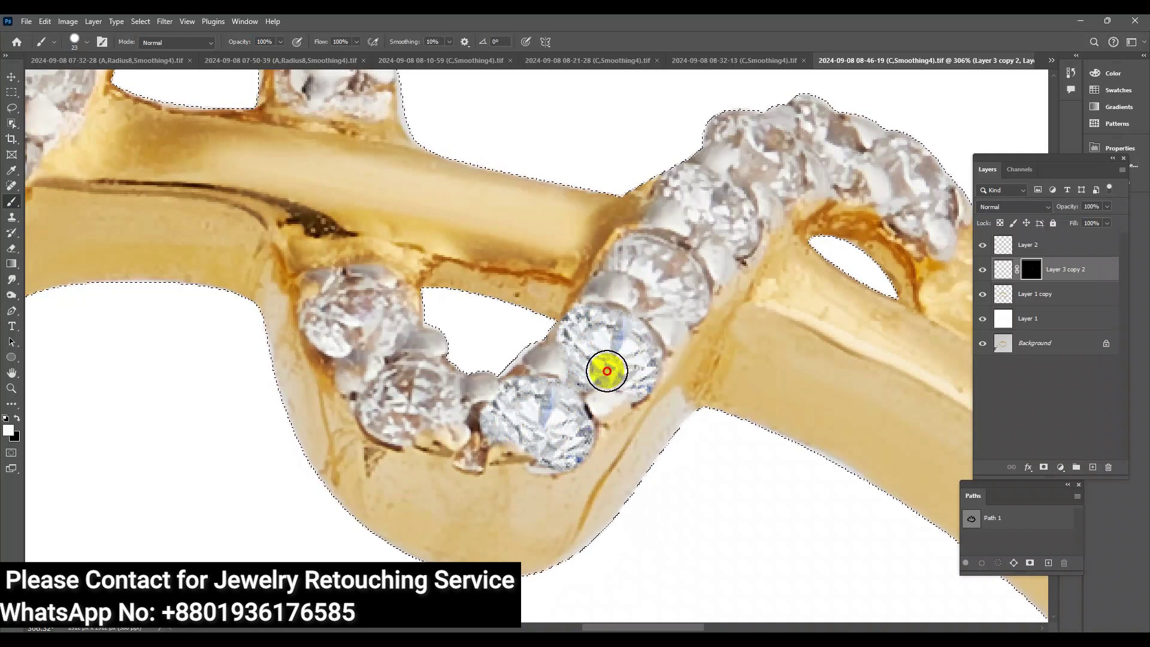
{"action": "mouse_move", "coordinate": [655, 295]}
{"action": "left_mouse_down"}
{"action": "mouse_move", "coordinate": [636, 259]}
{"action": "mouse_move", "coordinate": [675, 267]}
{"action": "mouse_move", "coordinate": [685, 300]}
{"action": "mouse_move", "coordinate": [649, 305]}
{"action": "left_mouse_up"}
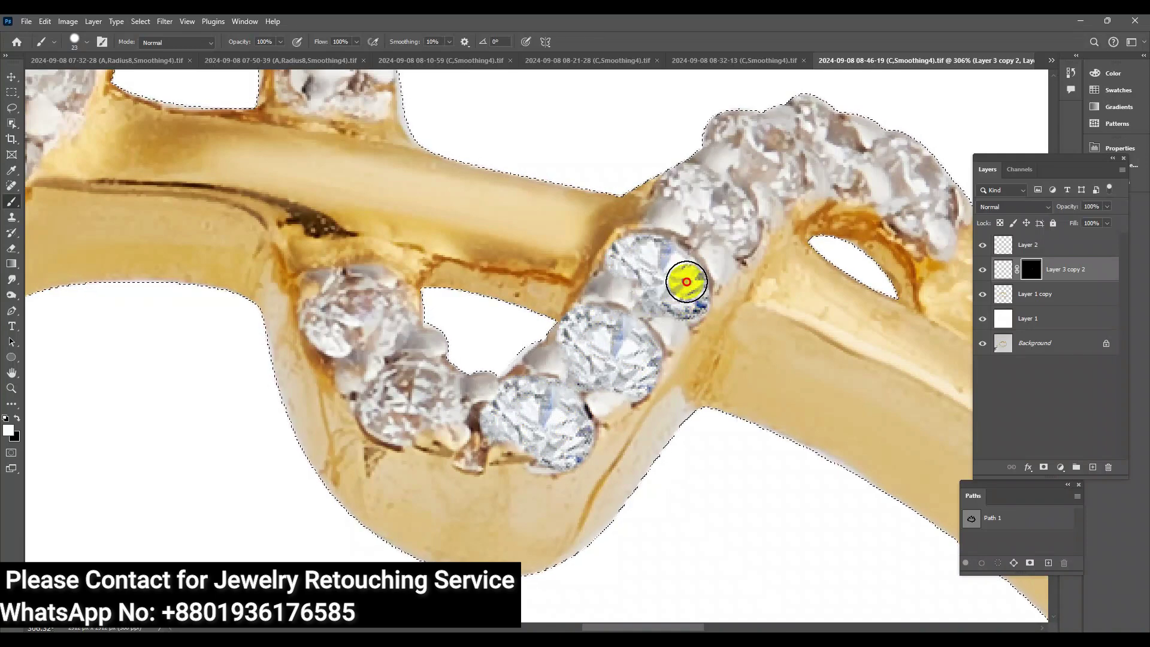
{"action": "mouse_move", "coordinate": [711, 213]}
{"action": "left_mouse_down"}
{"action": "mouse_move", "coordinate": [678, 188]}
{"action": "mouse_move", "coordinate": [711, 182]}
{"action": "mouse_move", "coordinate": [739, 224]}
{"action": "mouse_move", "coordinate": [713, 213]}
{"action": "mouse_move", "coordinate": [785, 170]}
{"action": "mouse_move", "coordinate": [758, 163]}
{"action": "mouse_move", "coordinate": [749, 135]}
{"action": "left_mouse_up"}
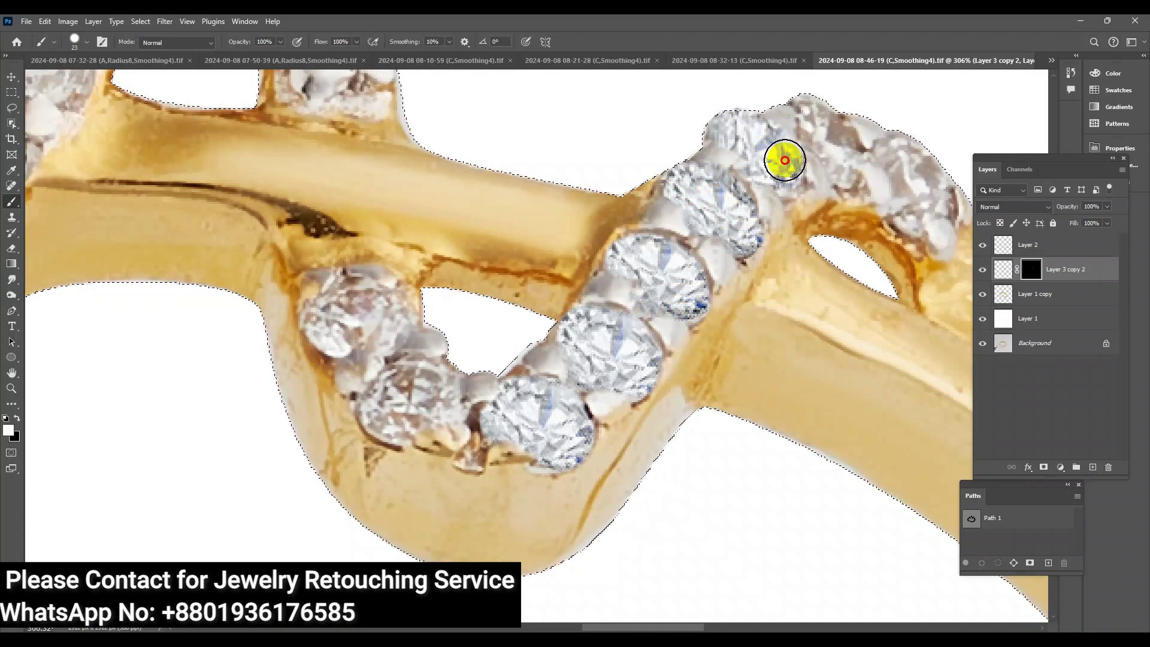
{"action": "mouse_move", "coordinate": [748, 133]}
{"action": "left_mouse_down"}
{"action": "mouse_move", "coordinate": [844, 174]}
{"action": "mouse_move", "coordinate": [819, 108]}
{"action": "mouse_move", "coordinate": [838, 170]}
{"action": "left_mouse_up"}
Reveal crisp diamonds on the upper-right stones and the lower-left diamond
{"action": "left_click", "coordinate": [842, 180]}
{"action": "left_click_drag", "start_coordinate": [909, 210], "coordinate": [904, 181]}
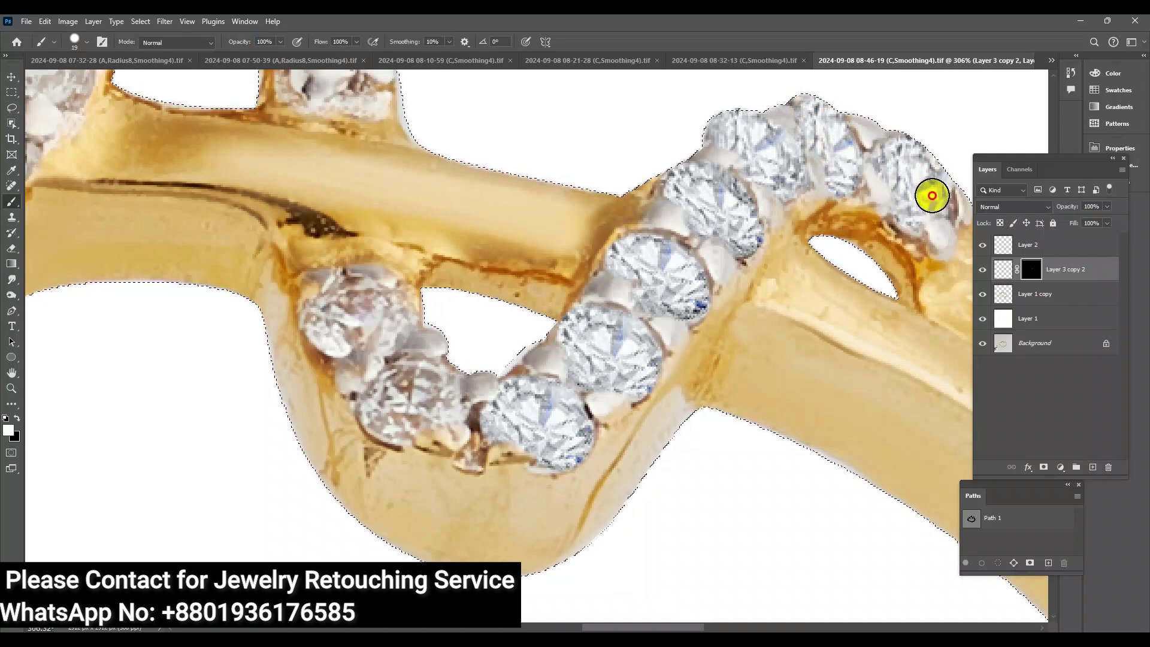
{"action": "left_click", "coordinate": [437, 437]}
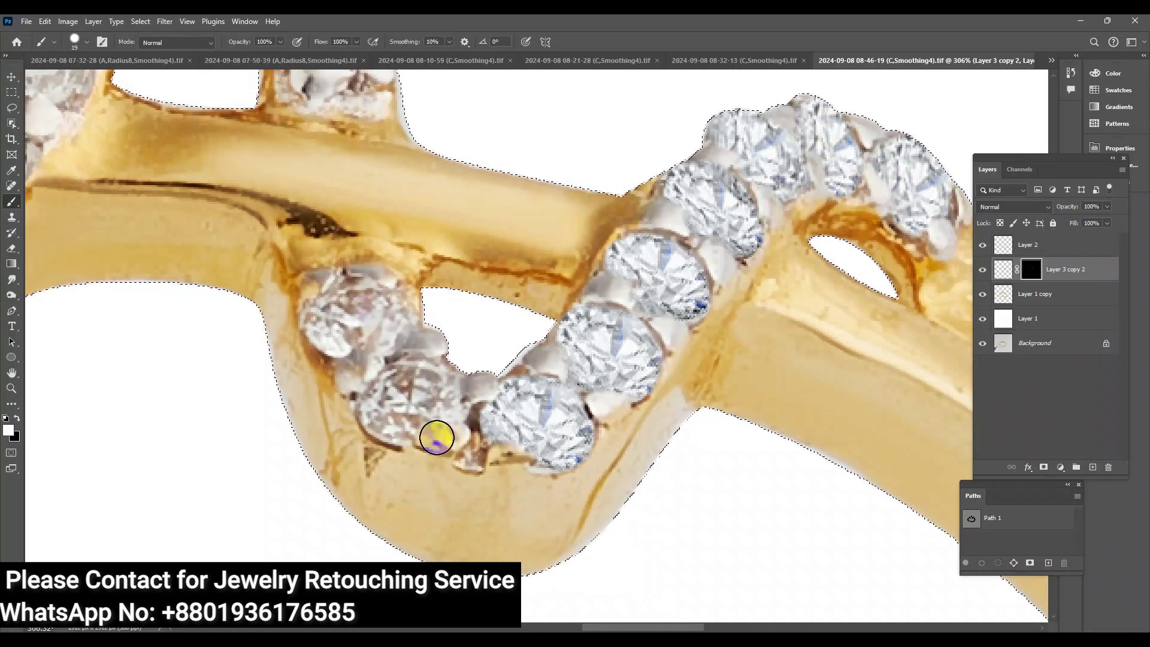
{"action": "mouse_move", "coordinate": [415, 420]}
{"action": "left_mouse_down"}
{"action": "mouse_move", "coordinate": [449, 410]}
{"action": "mouse_move", "coordinate": [449, 377]}
{"action": "mouse_move", "coordinate": [384, 379]}
{"action": "mouse_move", "coordinate": [375, 403]}
{"action": "mouse_move", "coordinate": [393, 428]}
{"action": "mouse_move", "coordinate": [444, 403]}
{"action": "mouse_move", "coordinate": [411, 411]}
{"action": "mouse_move", "coordinate": [390, 339]}
{"action": "mouse_move", "coordinate": [326, 334]}
{"action": "mouse_move", "coordinate": [324, 295]}
{"action": "mouse_move", "coordinate": [348, 339]}
{"action": "mouse_move", "coordinate": [329, 339]}
{"action": "mouse_move", "coordinate": [321, 305]}
{"action": "mouse_move", "coordinate": [344, 290]}
{"action": "mouse_move", "coordinate": [393, 296]}
{"action": "mouse_move", "coordinate": [378, 339]}
{"action": "mouse_move", "coordinate": [357, 339]}
{"action": "mouse_move", "coordinate": [380, 318]}
{"action": "left_mouse_up"}
Paint crisp diamonds back over the upper loop and the leftmost lower stones on the mask
{"action": "left_click_drag", "start_coordinate": [400, 205], "coordinate": [562, 390]}
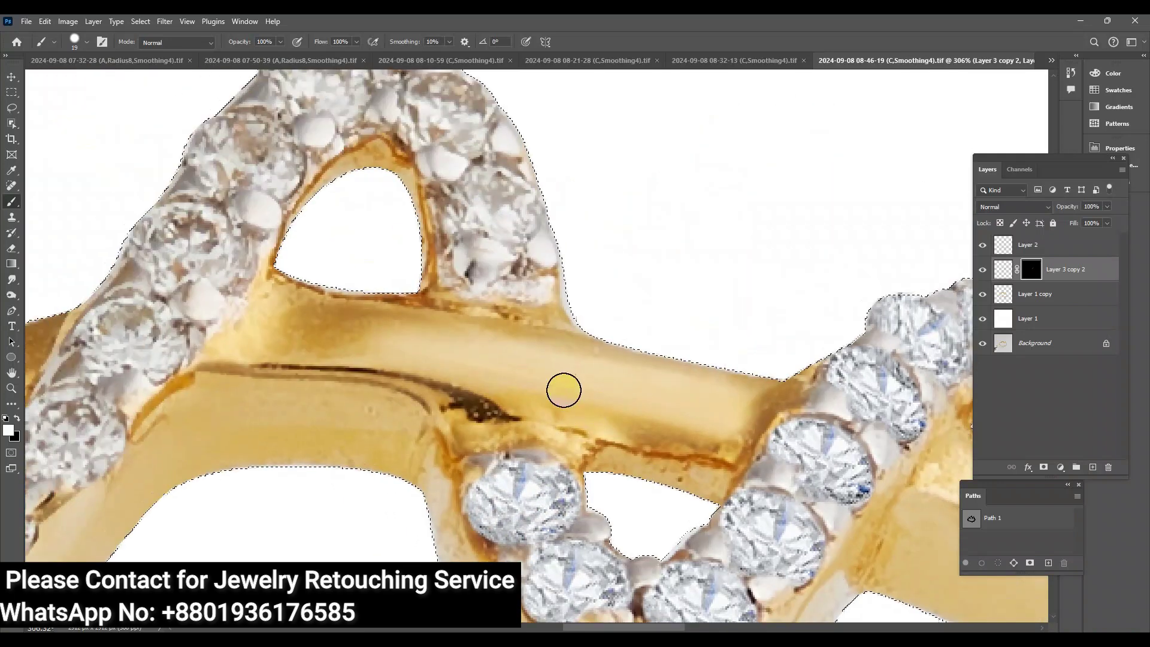
{"action": "mouse_move", "coordinate": [514, 236]}
{"action": "left_mouse_down"}
{"action": "mouse_move", "coordinate": [520, 189]}
{"action": "mouse_move", "coordinate": [449, 205]}
{"action": "mouse_move", "coordinate": [470, 223]}
{"action": "mouse_move", "coordinate": [504, 213]}
{"action": "mouse_move", "coordinate": [489, 190]}
{"action": "mouse_move", "coordinate": [533, 252]}
{"action": "mouse_move", "coordinate": [513, 225]}
{"action": "mouse_move", "coordinate": [470, 219]}
{"action": "mouse_move", "coordinate": [465, 187]}
{"action": "mouse_move", "coordinate": [492, 176]}
{"action": "mouse_move", "coordinate": [495, 200]}
{"action": "mouse_move", "coordinate": [329, 159]}
{"action": "mouse_move", "coordinate": [393, 197]}
{"action": "mouse_move", "coordinate": [406, 159]}
{"action": "mouse_move", "coordinate": [372, 140]}
{"action": "mouse_move", "coordinate": [349, 185]}
{"action": "mouse_move", "coordinate": [385, 190]}
{"action": "mouse_move", "coordinate": [351, 155]}
{"action": "left_mouse_up"}
{"action": "mouse_move", "coordinate": [319, 223]}
{"action": "left_mouse_down"}
{"action": "mouse_move", "coordinate": [280, 209]}
{"action": "mouse_move", "coordinate": [277, 257]}
{"action": "mouse_move", "coordinate": [329, 259]}
{"action": "mouse_move", "coordinate": [324, 237]}
{"action": "mouse_move", "coordinate": [275, 226]}
{"action": "mouse_move", "coordinate": [275, 336]}
{"action": "mouse_move", "coordinate": [236, 305]}
{"action": "mouse_move", "coordinate": [199, 312]}
{"action": "mouse_move", "coordinate": [213, 357]}
{"action": "mouse_move", "coordinate": [261, 355]}
{"action": "mouse_move", "coordinate": [214, 326]}
{"action": "mouse_move", "coordinate": [198, 410]}
{"action": "mouse_move", "coordinate": [203, 393]}
{"action": "mouse_move", "coordinate": [163, 396]}
{"action": "mouse_move", "coordinate": [128, 419]}
{"action": "mouse_move", "coordinate": [146, 439]}
{"action": "mouse_move", "coordinate": [206, 444]}
{"action": "mouse_move", "coordinate": [175, 390]}
{"action": "mouse_move", "coordinate": [175, 414]}
{"action": "mouse_move", "coordinate": [375, 274]}
{"action": "mouse_move", "coordinate": [367, 298]}
{"action": "mouse_move", "coordinate": [352, 285]}
{"action": "mouse_move", "coordinate": [321, 304]}
{"action": "mouse_move", "coordinate": [319, 334]}
{"action": "mouse_move", "coordinate": [336, 344]}
{"action": "mouse_move", "coordinate": [377, 336]}
{"action": "mouse_move", "coordinate": [372, 293]}
{"action": "mouse_move", "coordinate": [344, 315]}
{"action": "left_mouse_up"}
{"action": "mouse_move", "coordinate": [277, 380]}
{"action": "left_mouse_down"}
{"action": "mouse_move", "coordinate": [260, 375]}
{"action": "mouse_move", "coordinate": [228, 403]}
{"action": "mouse_move", "coordinate": [259, 431]}
{"action": "mouse_move", "coordinate": [293, 406]}
{"action": "mouse_move", "coordinate": [254, 413]}
{"action": "mouse_move", "coordinate": [232, 404]}
{"action": "mouse_move", "coordinate": [249, 372]}
{"action": "left_mouse_up"}
{"action": "mouse_move", "coordinate": [174, 445]}
{"action": "left_mouse_down"}
{"action": "mouse_move", "coordinate": [174, 413]}
{"action": "mouse_move", "coordinate": [119, 462]}
{"action": "mouse_move", "coordinate": [151, 479]}
{"action": "mouse_move", "coordinate": [164, 472]}
{"action": "mouse_move", "coordinate": [161, 437]}
{"action": "mouse_move", "coordinate": [123, 469]}
{"action": "mouse_move", "coordinate": [123, 452]}
{"action": "left_mouse_up"}
{"action": "scroll", "coordinate": [482, 324], "scroll_direction": "down", "scroll_amount": 5}
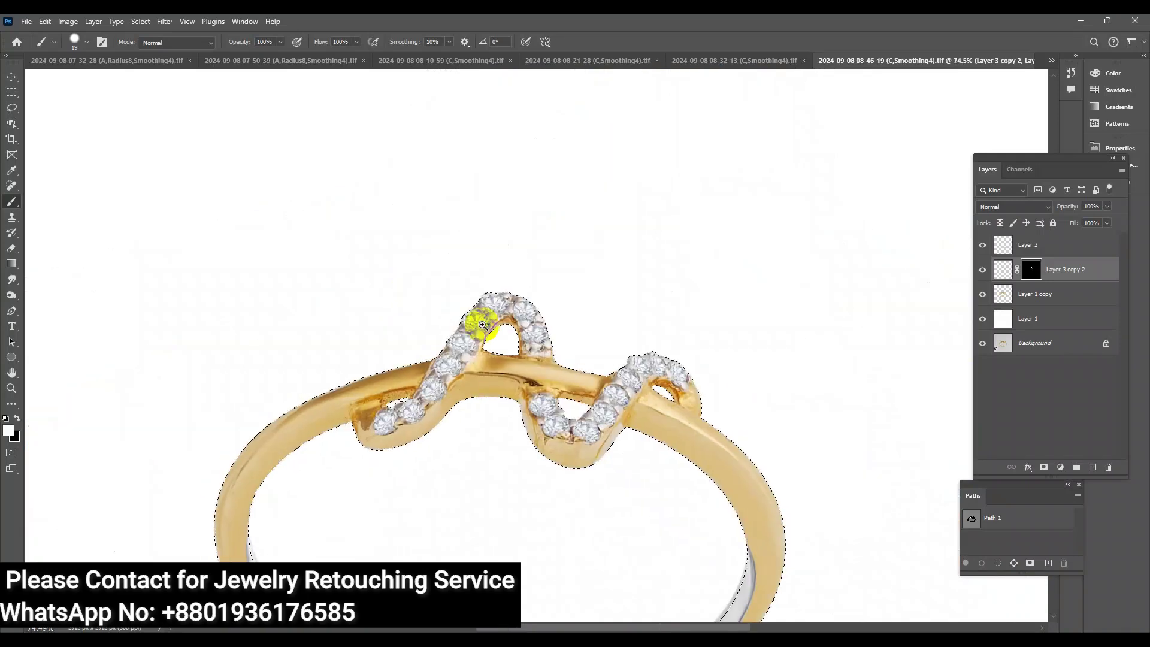
{"action": "scroll", "coordinate": [522, 359], "scroll_direction": "up", "scroll_amount": 3}
Draw a closed pen path around the right diamond loop and its arch
{"action": "left_click", "coordinate": [10, 312]}
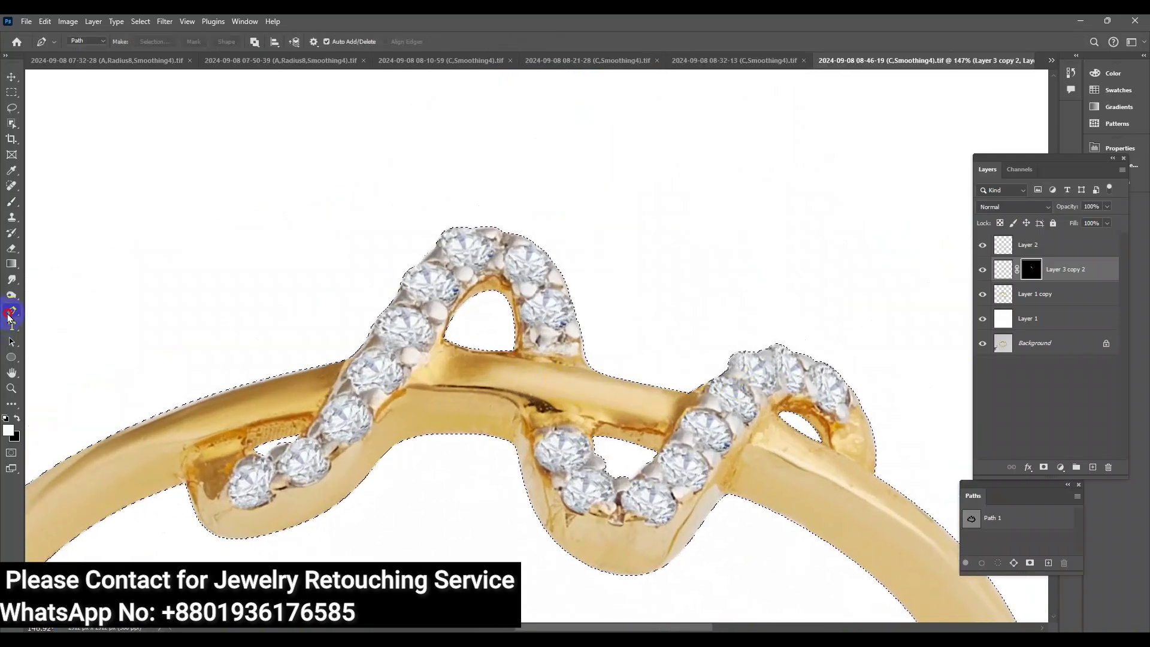
{"action": "mouse_move", "coordinate": [853, 407]}
{"action": "left_mouse_down"}
{"action": "mouse_move", "coordinate": [848, 424]}
{"action": "mouse_move", "coordinate": [780, 390]}
{"action": "left_mouse_up"}
{"action": "left_click", "coordinate": [839, 418]}
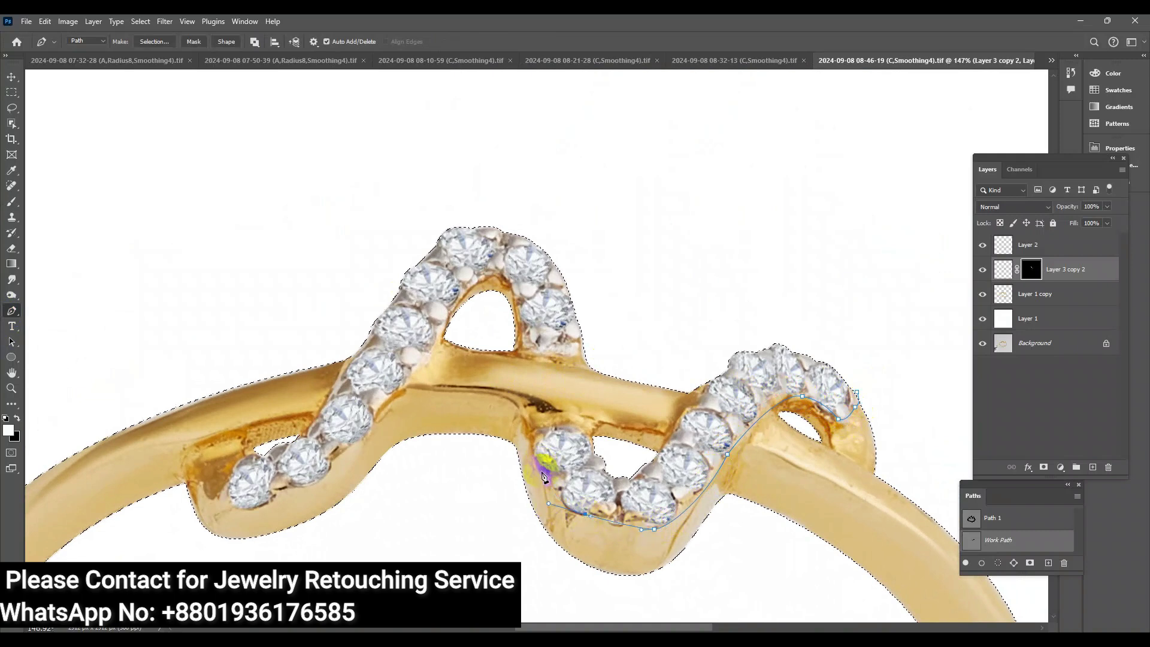
{"action": "left_click_drag", "start_coordinate": [533, 427], "coordinate": [555, 422]}
{"action": "left_click_drag", "start_coordinate": [614, 464], "coordinate": [623, 469]}
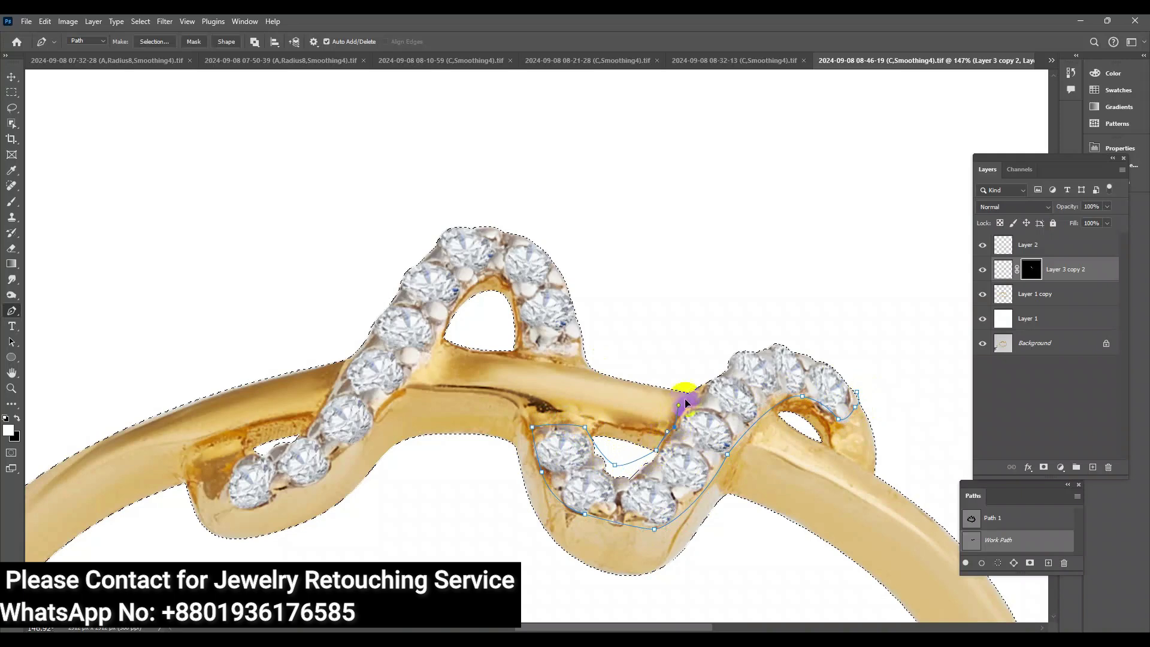
{"action": "left_click", "coordinate": [722, 350]}
{"action": "left_click_drag", "start_coordinate": [806, 291], "coordinate": [844, 321]}
{"action": "left_click_drag", "start_coordinate": [874, 350], "coordinate": [873, 389]}
{"action": "left_click", "coordinate": [857, 393]}
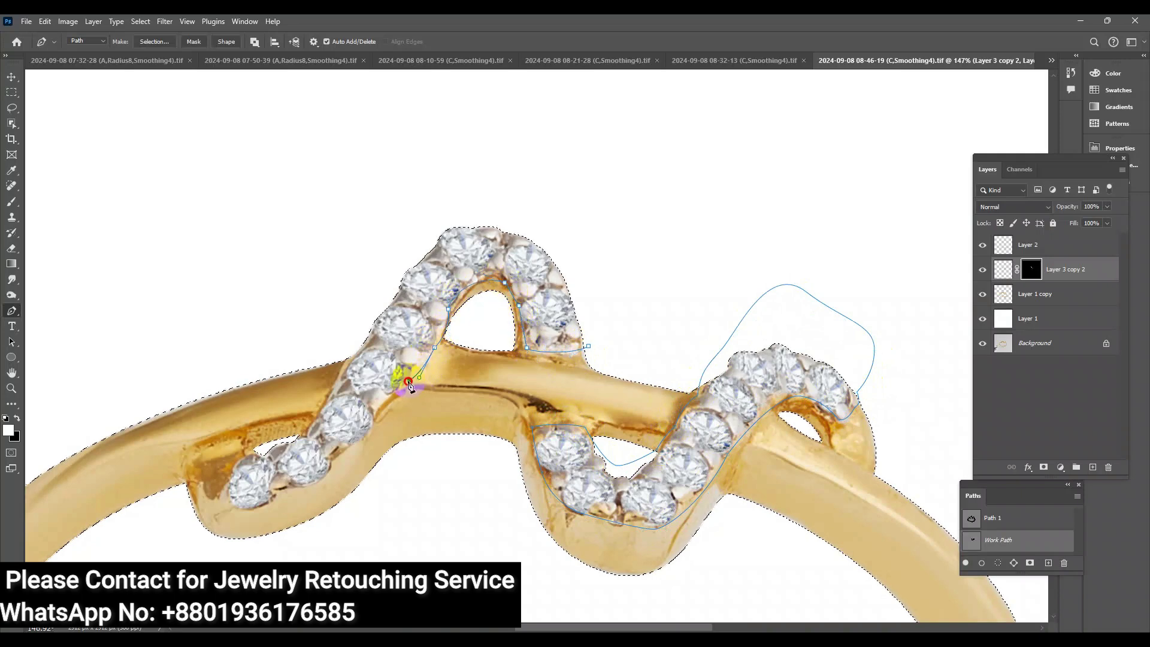
Draw a closed pen path around the left diamond row and over the top arch
{"action": "left_click_drag", "start_coordinate": [279, 492], "coordinate": [247, 479]}
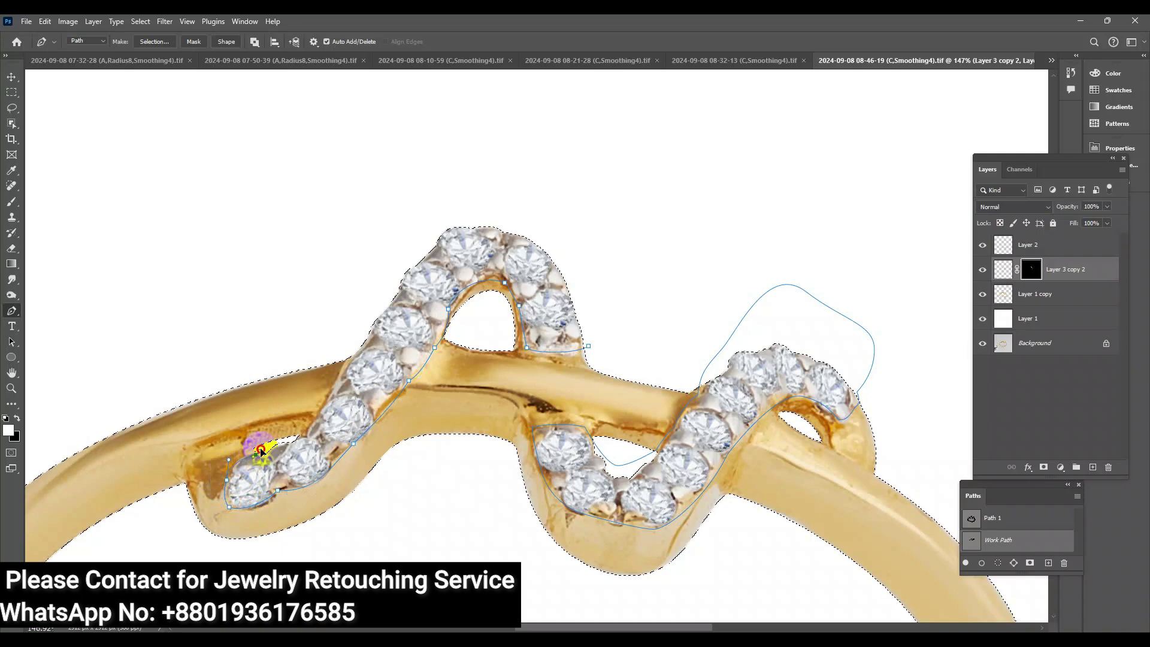
{"action": "left_click_drag", "start_coordinate": [310, 424], "coordinate": [322, 398]}
{"action": "left_click", "coordinate": [357, 336]}
{"action": "left_click_drag", "start_coordinate": [398, 216], "coordinate": [432, 180]}
{"action": "left_click_drag", "start_coordinate": [521, 168], "coordinate": [601, 216]}
{"action": "left_click_drag", "start_coordinate": [610, 226], "coordinate": [616, 295]}
{"action": "left_click", "coordinate": [589, 346]}
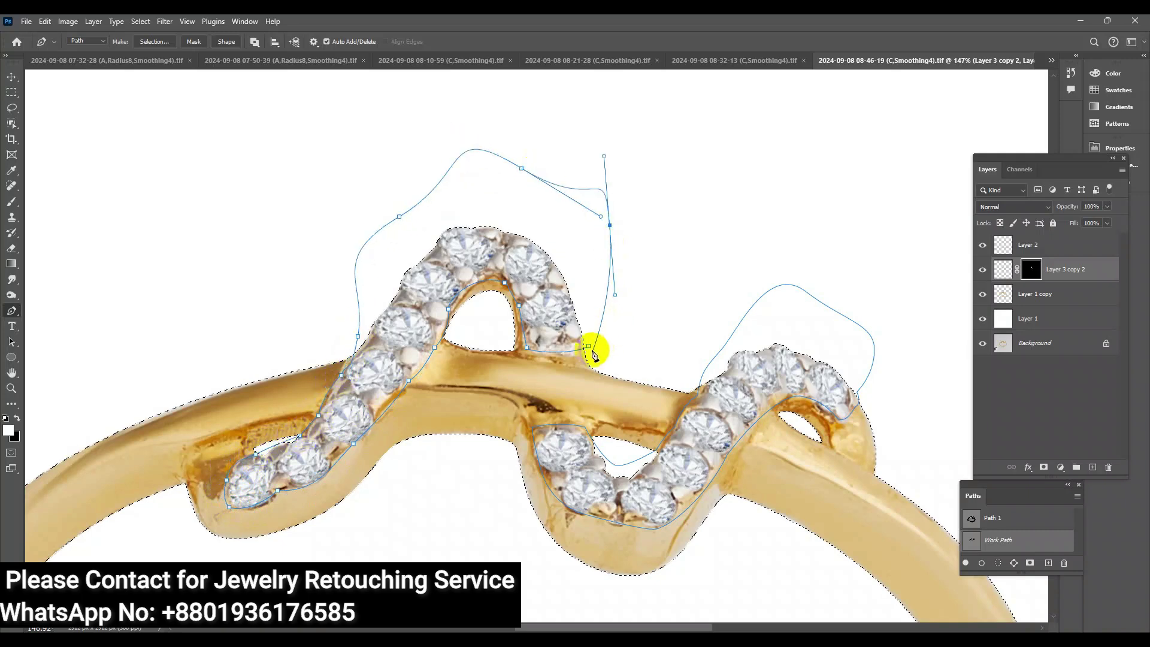
Load the diamond outline as a selection and add a new layer above Layer 1 copy
{"action": "key", "text": "ctrl+Return"}
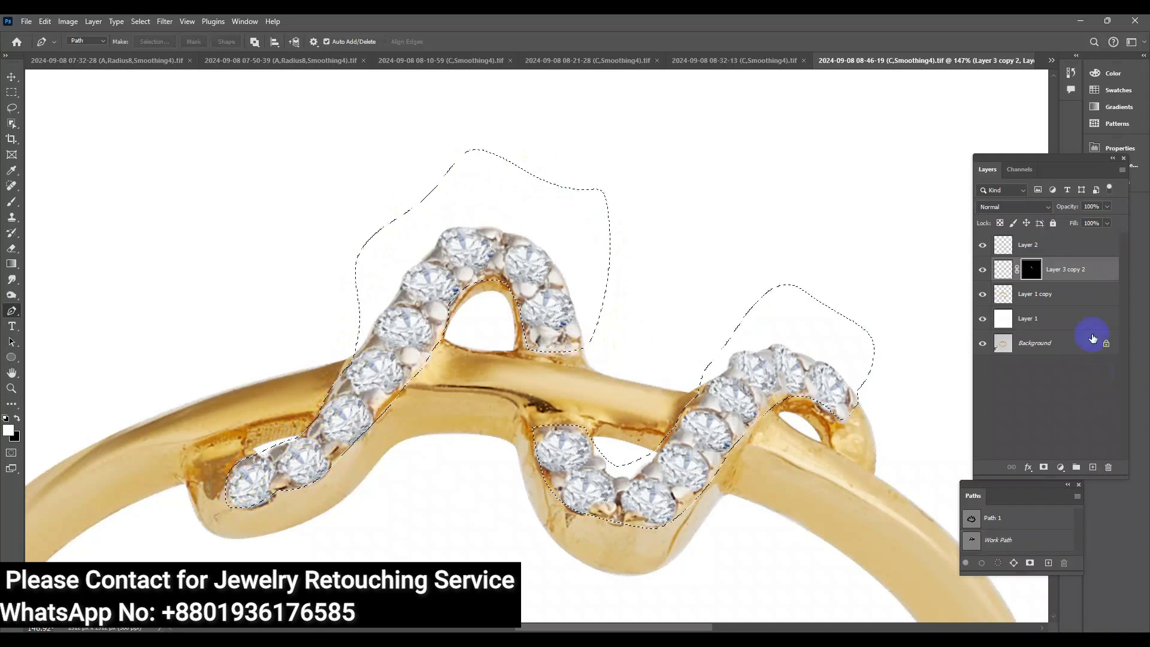
{"action": "left_click", "coordinate": [1065, 291]}
{"action": "key", "text": "ctrl+j"}
Reload the diamond selection and back out of deleting Layer 3
{"action": "left_click", "coordinate": [1008, 298], "text": "ctrl"}
{"action": "scroll", "coordinate": [593, 351], "scroll_direction": "up", "scroll_amount": 1, "text": "alt"}
{"action": "left_click", "coordinate": [1089, 469]}
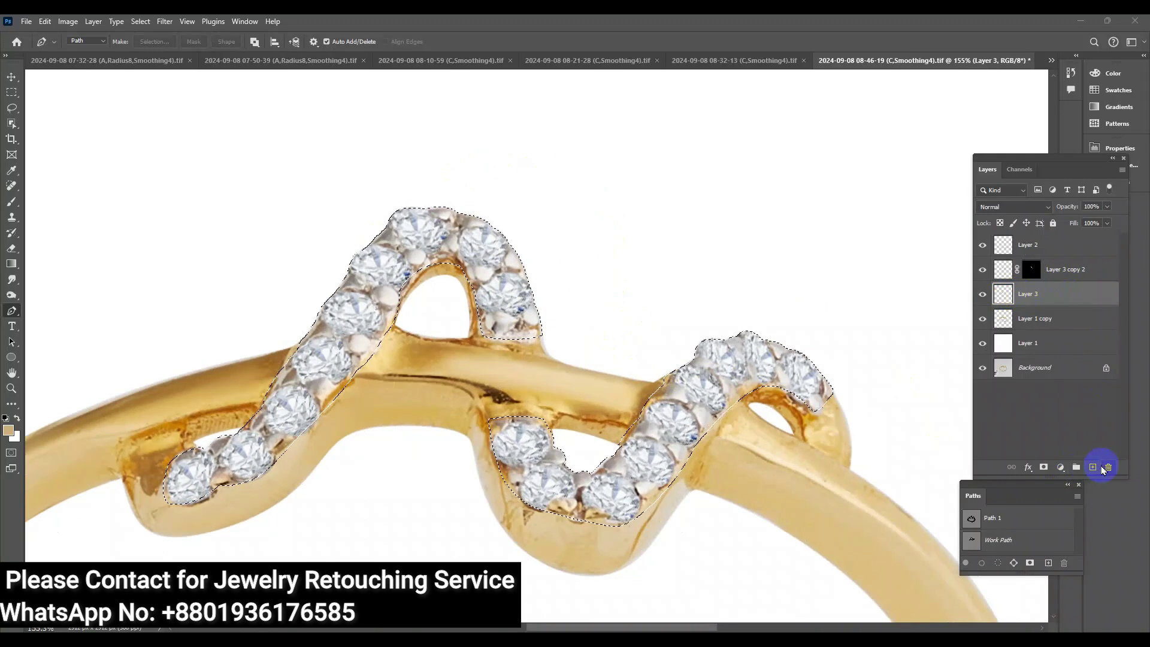
{"action": "left_click", "coordinate": [1107, 467]}
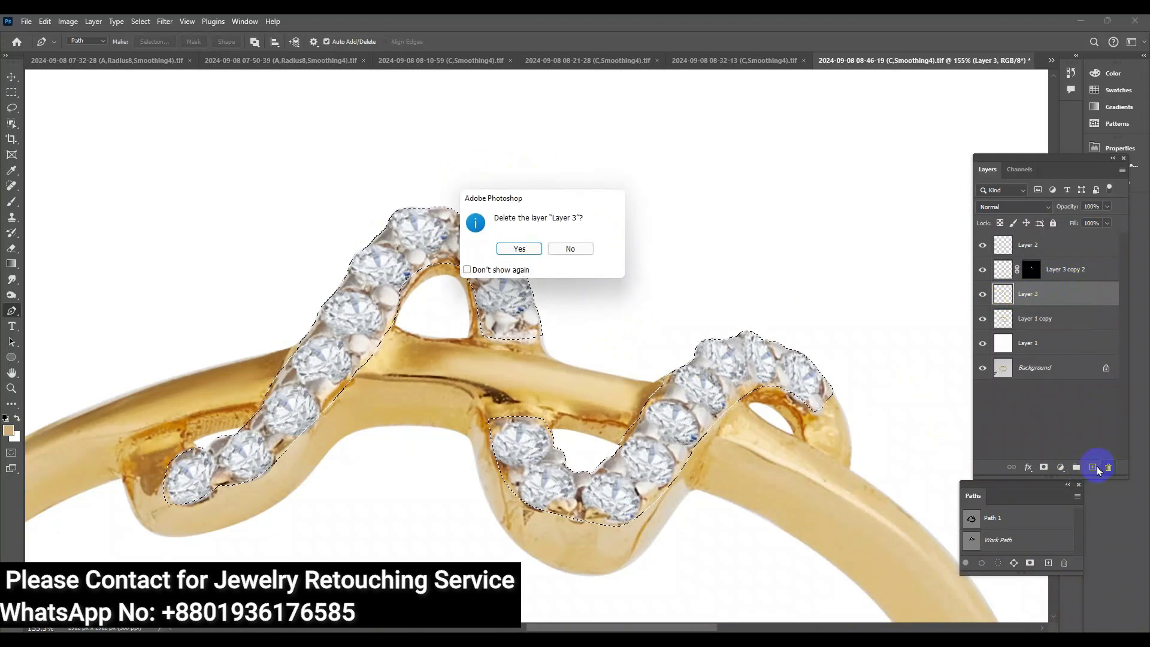
{"action": "left_click", "coordinate": [557, 249]}
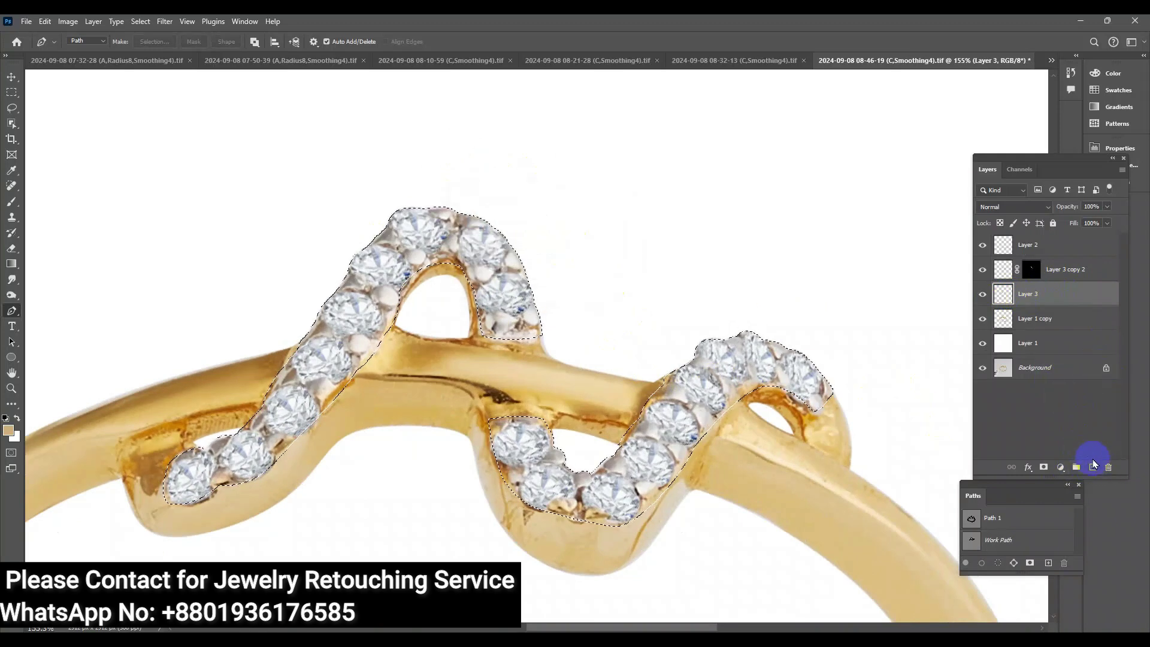
Fill the diamond selection with light grey sampled from the reference, blended as Color
{"action": "key", "text": "ctrl+Tab"}
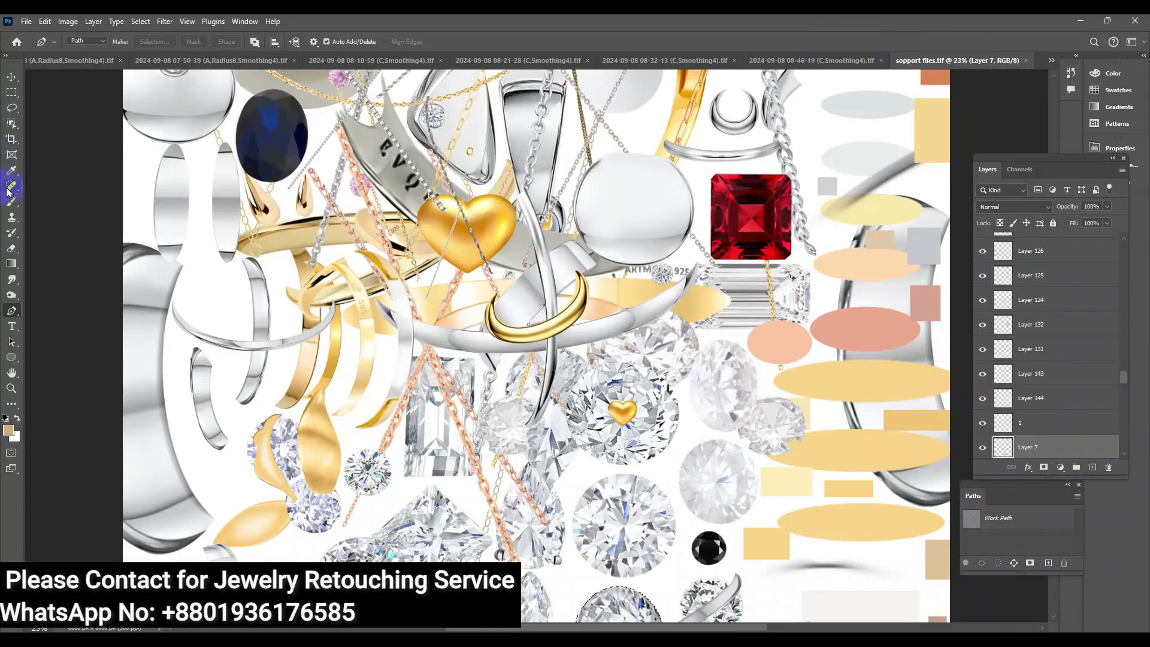
{"action": "left_click", "coordinate": [14, 200]}
{"action": "left_click", "coordinate": [876, 156], "text": "alt"}
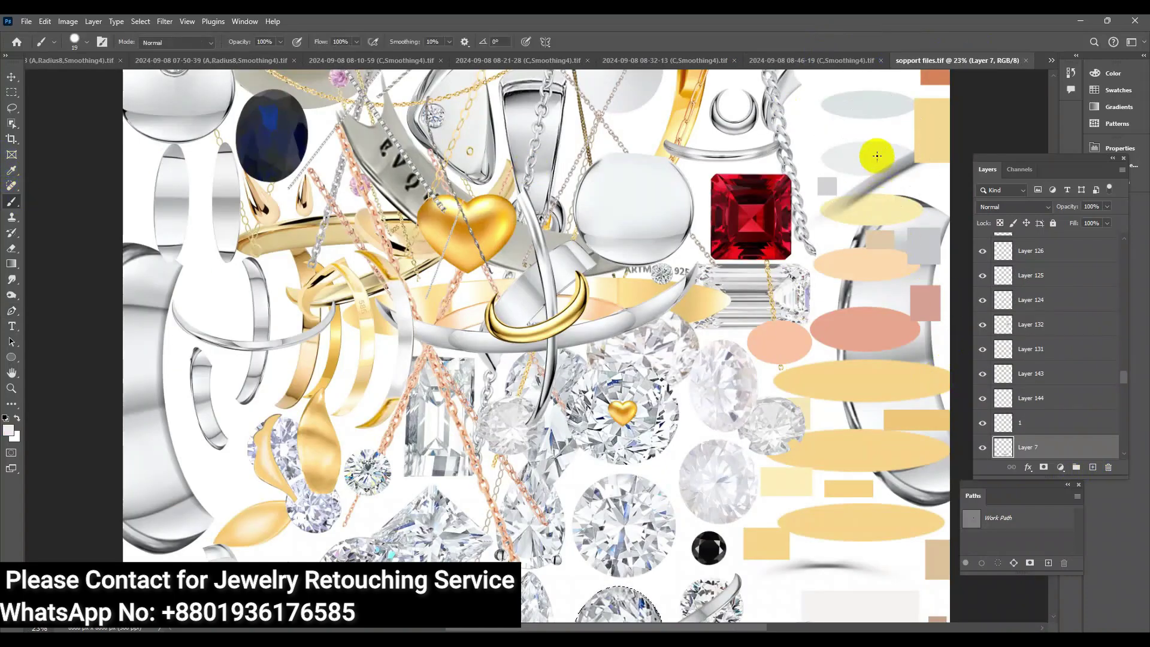
{"action": "left_click", "coordinate": [812, 60]}
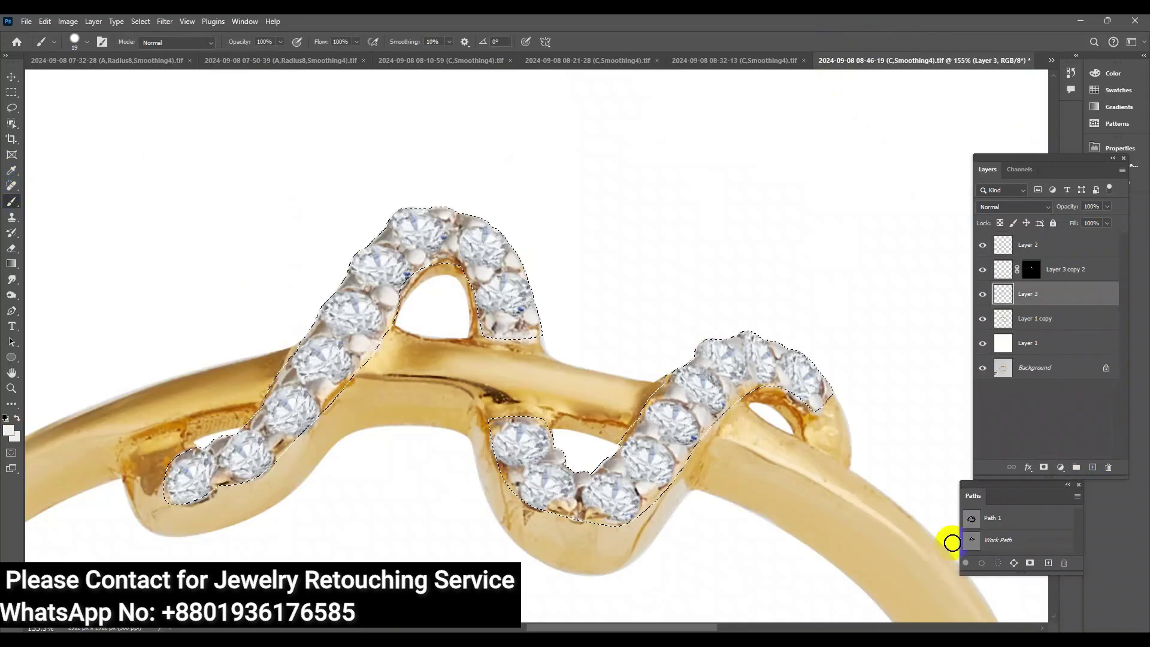
{"action": "key", "text": "alt+BackSpace"}
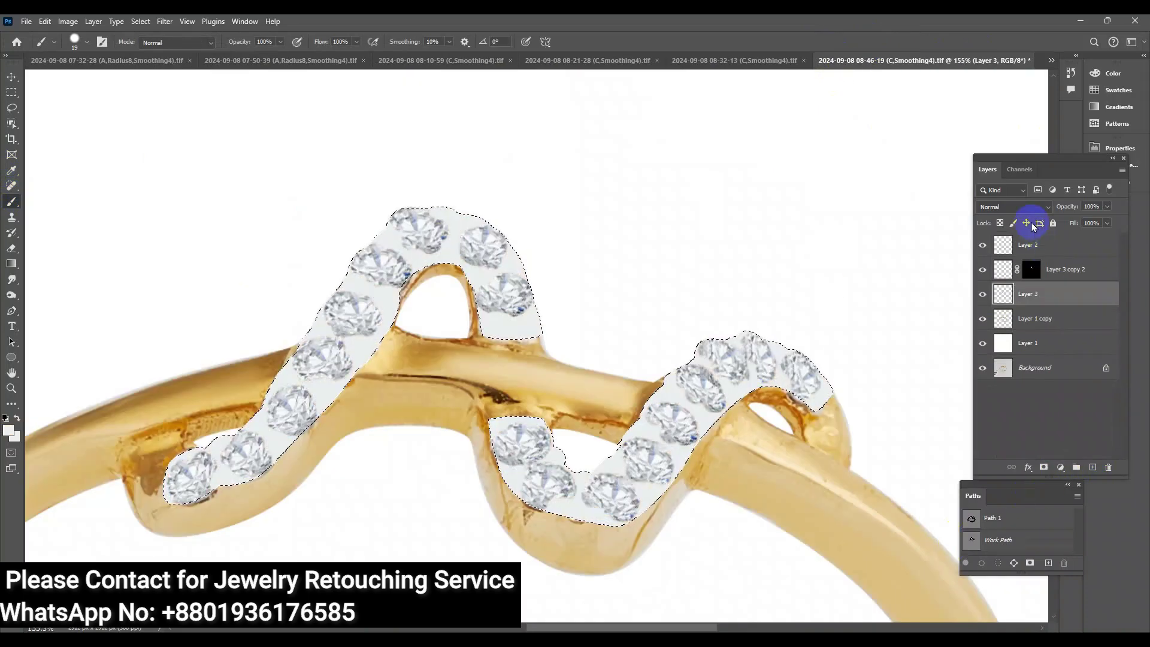
{"action": "left_click", "coordinate": [1028, 207]}
{"action": "left_click", "coordinate": [994, 527]}
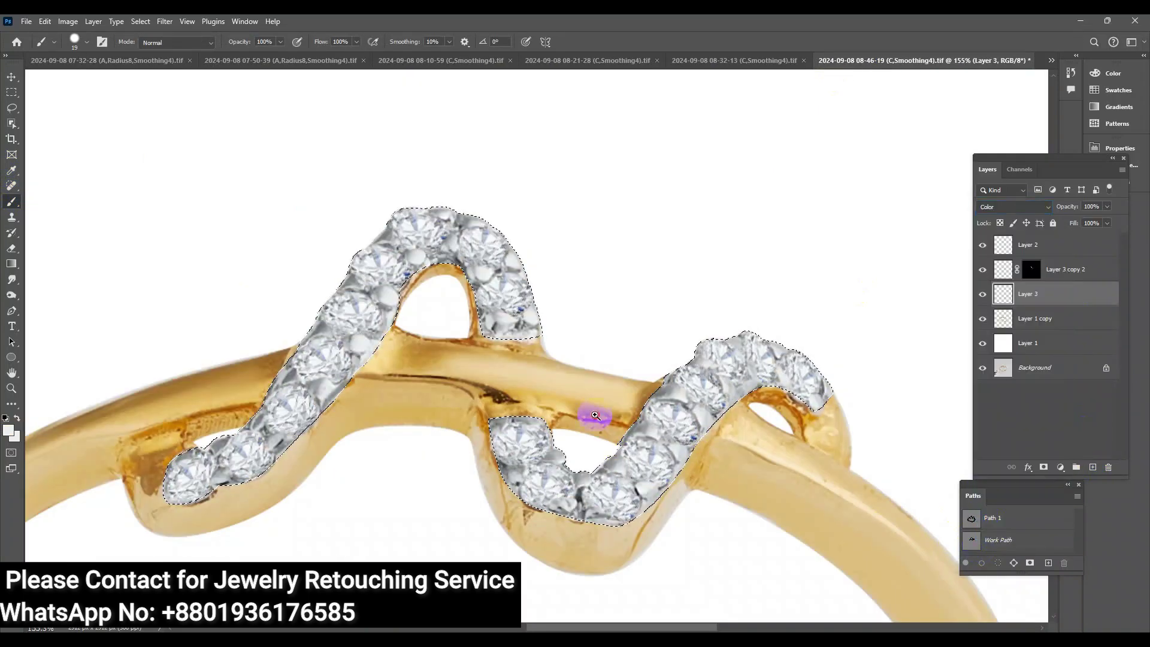
Undo the grey tint and save the diamond outline as Path 2, reloading it as a selection
{"action": "scroll", "coordinate": [629, 401], "scroll_direction": "down", "scroll_amount": 4}
{"action": "scroll", "coordinate": [628, 400], "scroll_direction": "up", "scroll_amount": 1}
{"action": "key", "text": "ctrl+z"}
{"action": "key", "text": "ctrl+z"}
{"action": "key", "text": "ctrl+z"}
{"action": "key", "text": "ctrl+d"}
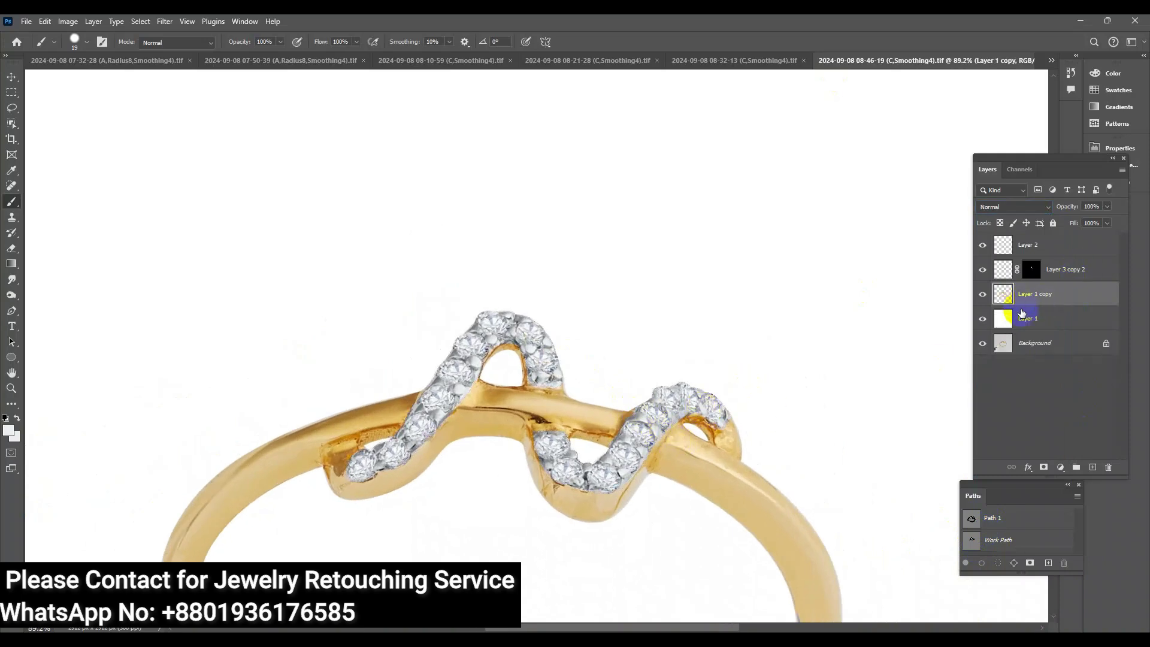
{"action": "double_click", "coordinate": [1005, 547]}
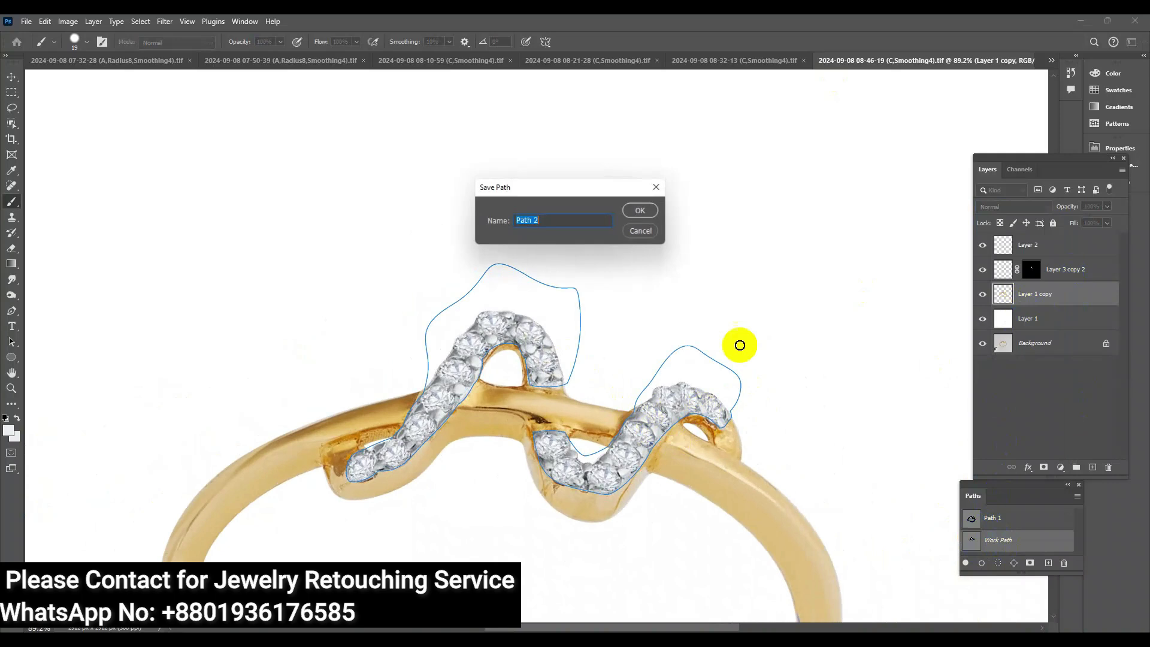
{"action": "left_click", "coordinate": [644, 217]}
{"action": "key", "text": "ctrl+Return"}
Apply Camera Raw Noise Reduction 100 to Layer 1 copy, then repeat the filter once
{"action": "key", "text": "ctrl+j"}
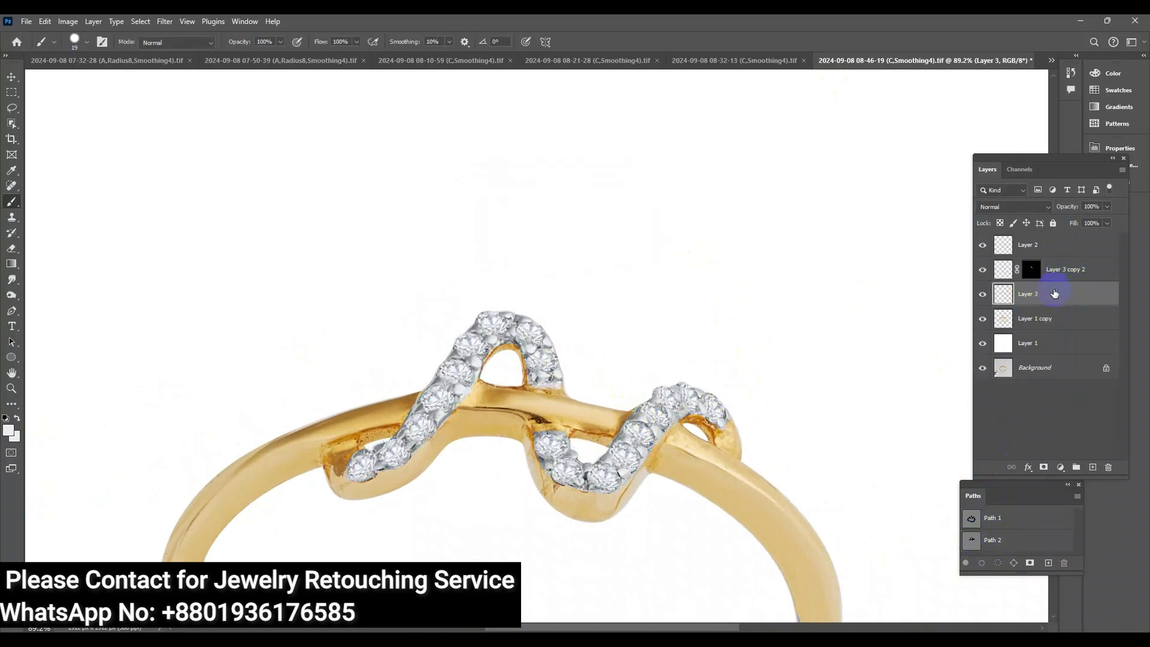
{"action": "left_click", "coordinate": [1042, 318]}
{"action": "scroll", "coordinate": [578, 209], "scroll_direction": "down", "scroll_amount": 5}
{"action": "scroll", "coordinate": [650, 419], "scroll_direction": "up", "scroll_amount": 3}
{"action": "scroll", "coordinate": [665, 408], "scroll_direction": "up", "scroll_amount": 2}
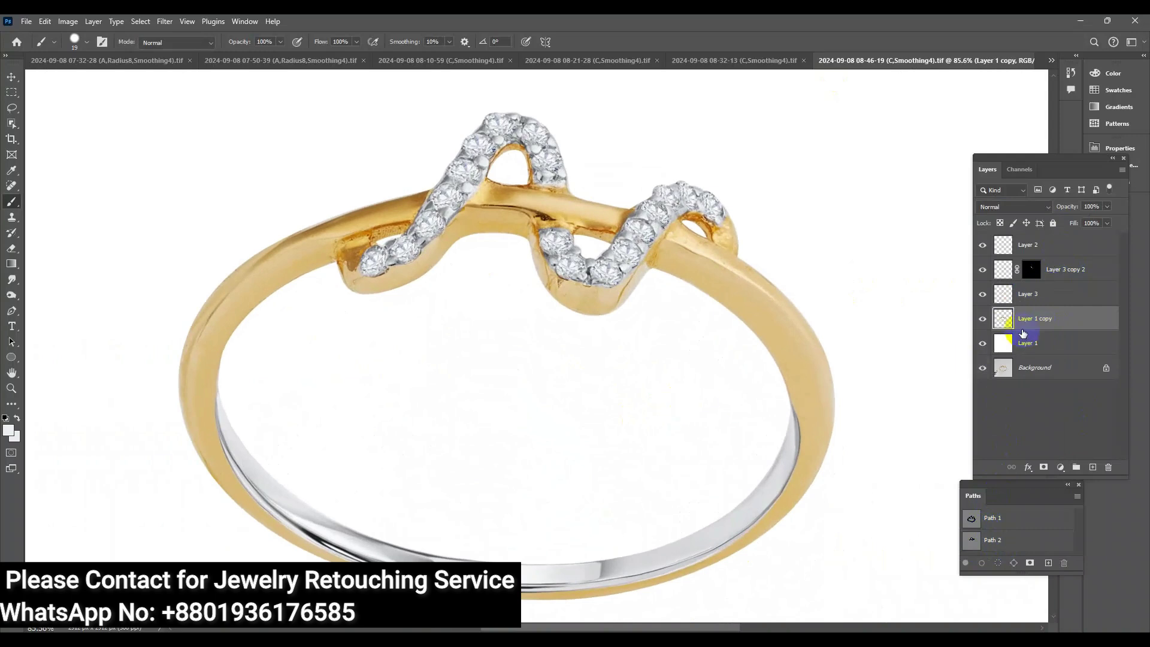
{"action": "key", "text": "ctrl+shift+a"}
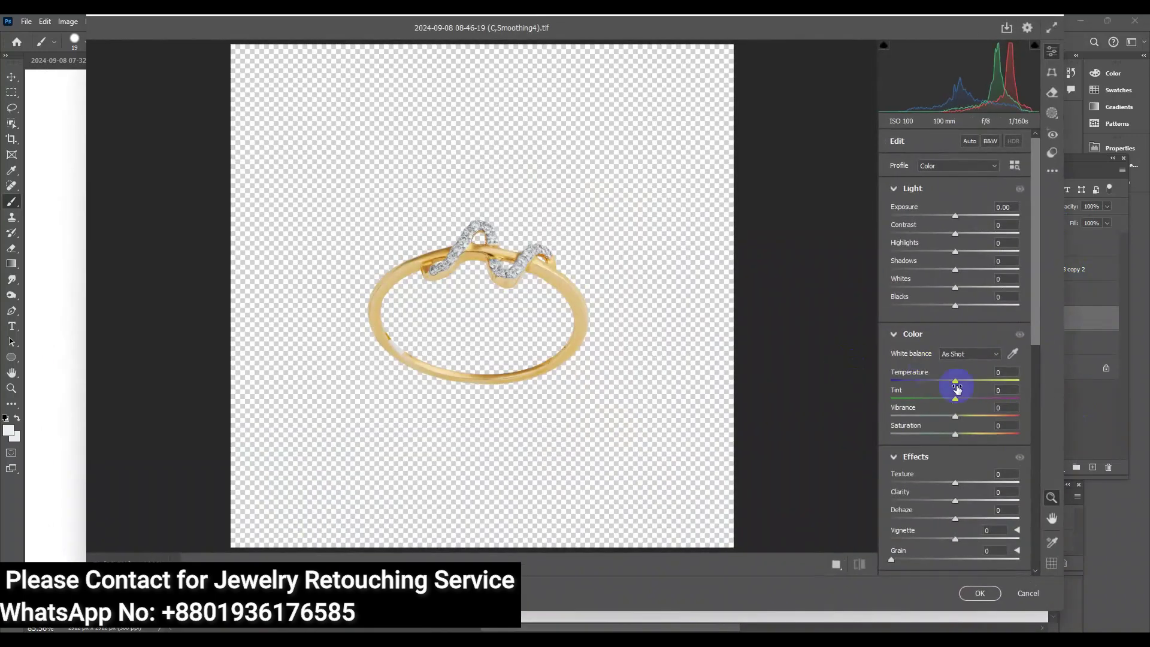
{"action": "scroll", "coordinate": [976, 456], "scroll_direction": "down", "scroll_amount": 3}
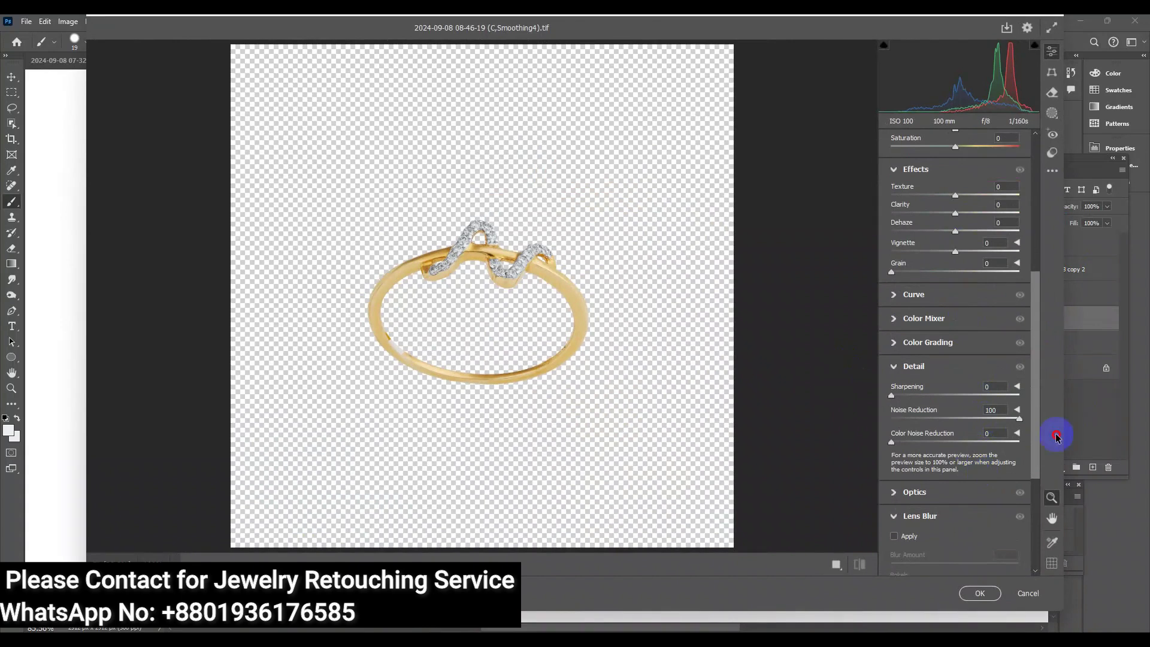
{"action": "left_click", "coordinate": [980, 593]}
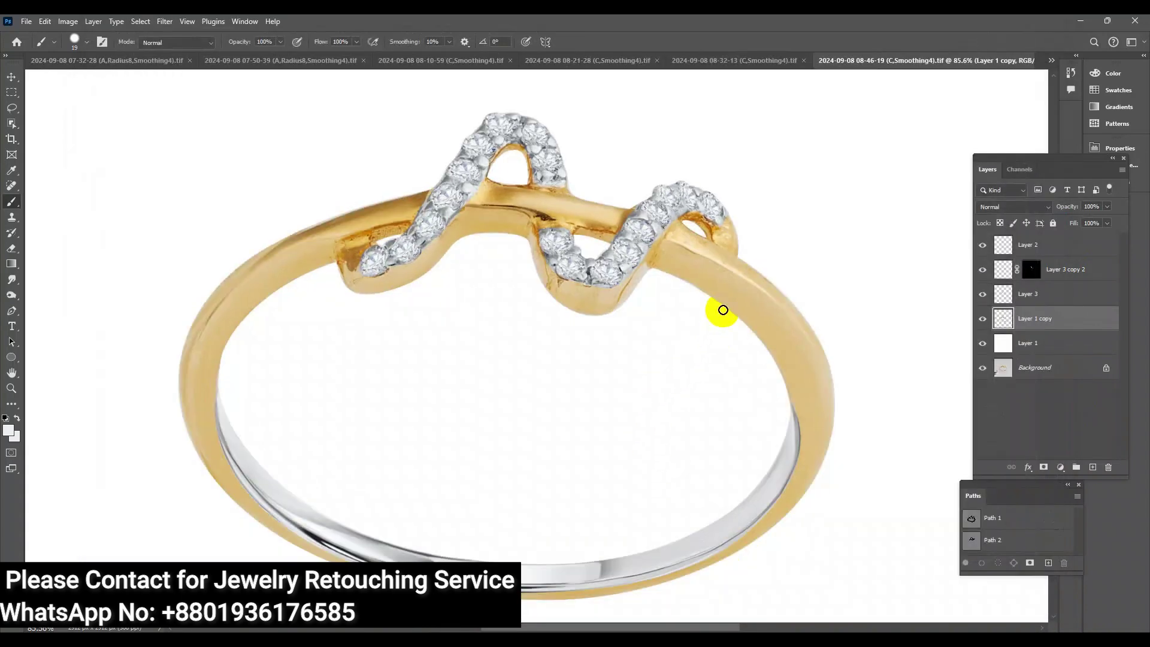
{"action": "left_click", "coordinate": [164, 21]}
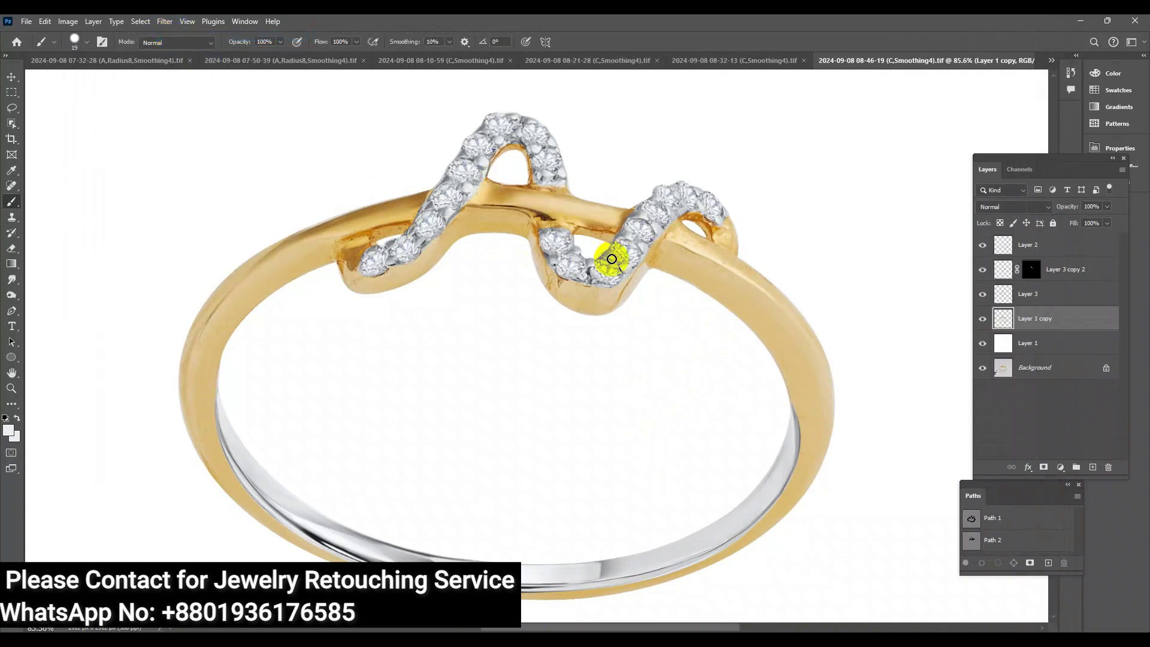
Fill the ring selection with yellow sampled from the support file on a new Color-blended layer
{"action": "mouse_move", "coordinate": [792, 367]}
{"action": "left_mouse_down"}
{"action": "mouse_move", "coordinate": [834, 377]}
{"action": "mouse_move", "coordinate": [706, 326]}
{"action": "left_mouse_up"}
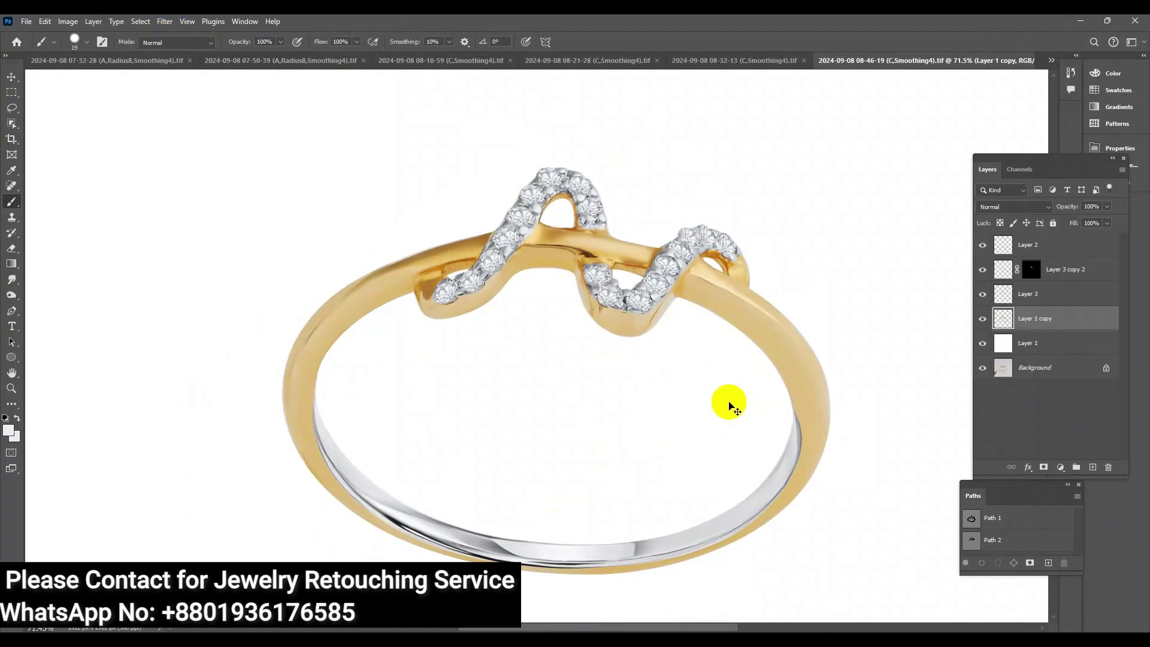
{"action": "left_click", "coordinate": [1005, 318], "text": "ctrl"}
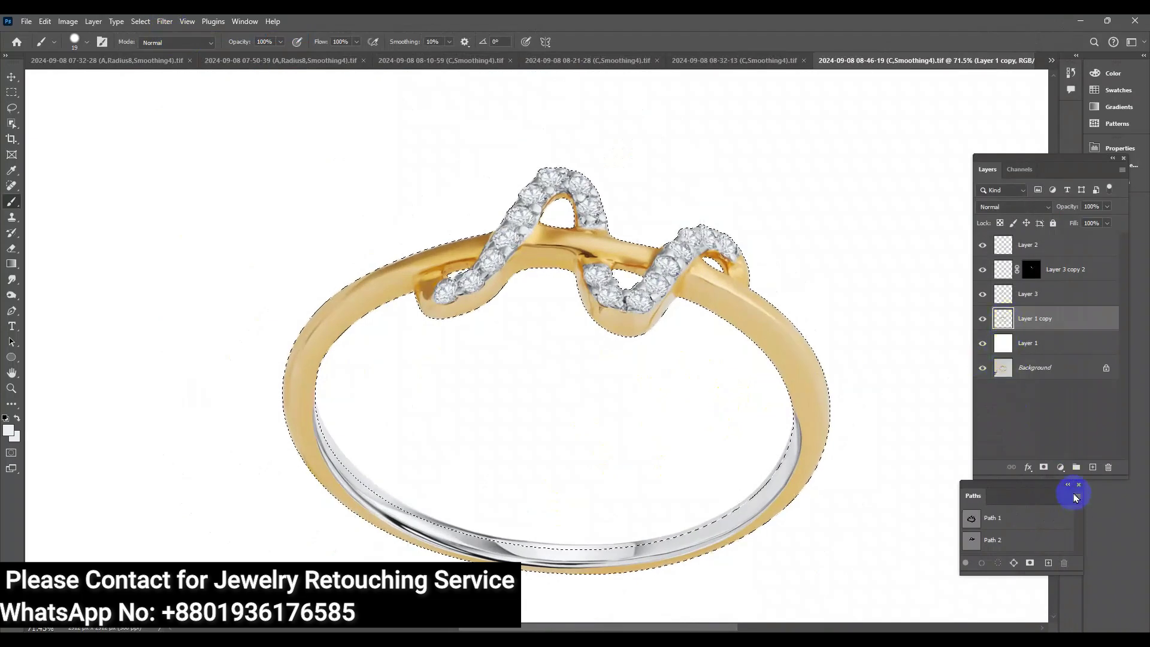
{"action": "left_click", "coordinate": [1092, 466]}
{"action": "key", "text": "ctrl+Tab"}
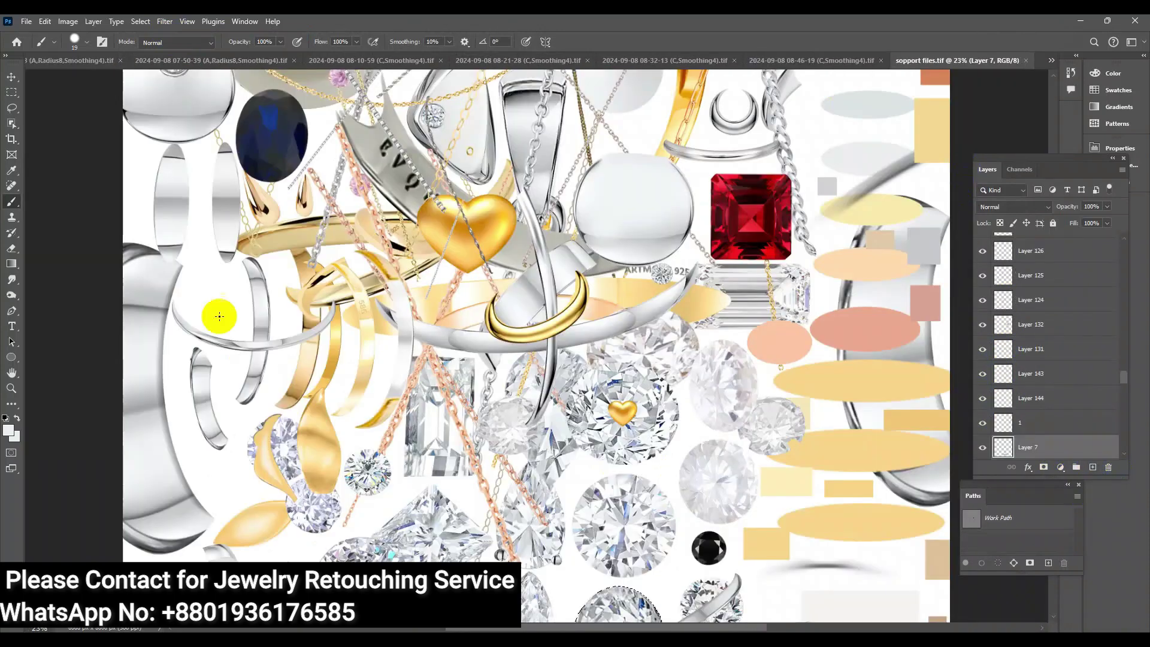
{"action": "left_click", "coordinate": [900, 447], "text": "alt"}
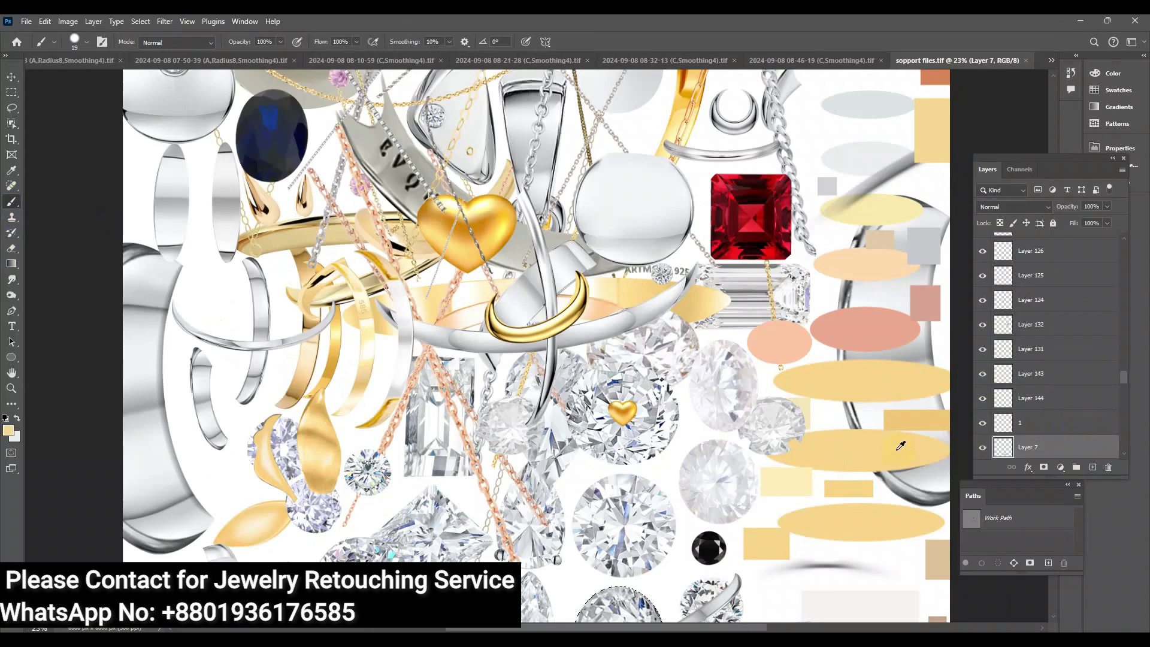
{"action": "left_click", "coordinate": [896, 449], "text": "alt"}
{"action": "left_click", "coordinate": [803, 59]}
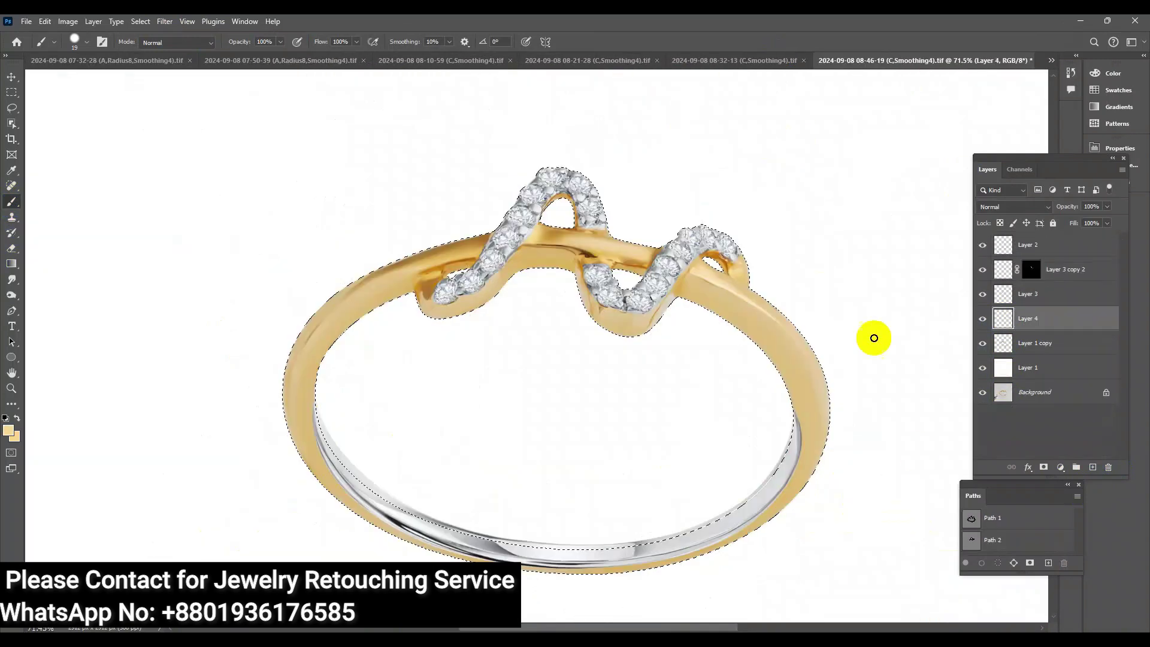
{"action": "key", "text": "alt+BackSpace"}
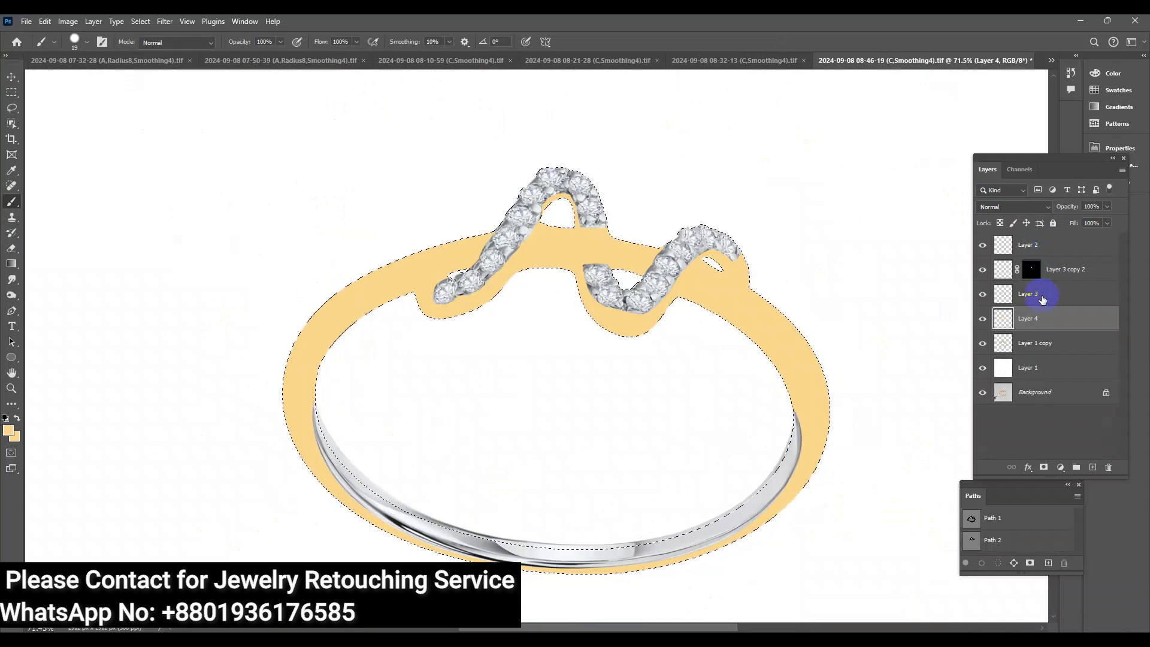
{"action": "left_click", "coordinate": [1013, 207]}
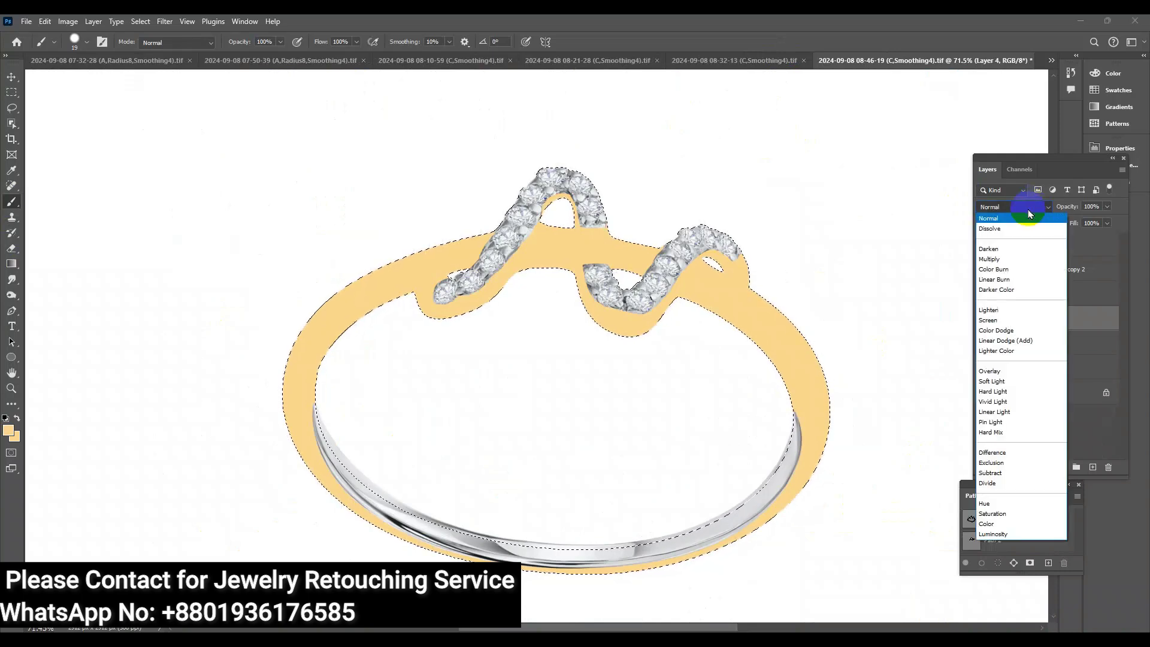
{"action": "left_click", "coordinate": [998, 529]}
Move Layer 2 below Layer 3 and add a Color-blended layer above it for the inner band
{"action": "mouse_move", "coordinate": [1029, 253]}
{"action": "left_mouse_down"}
{"action": "mouse_move", "coordinate": [1030, 309]}
{"action": "mouse_move", "coordinate": [1091, 478]}
{"action": "left_mouse_up"}
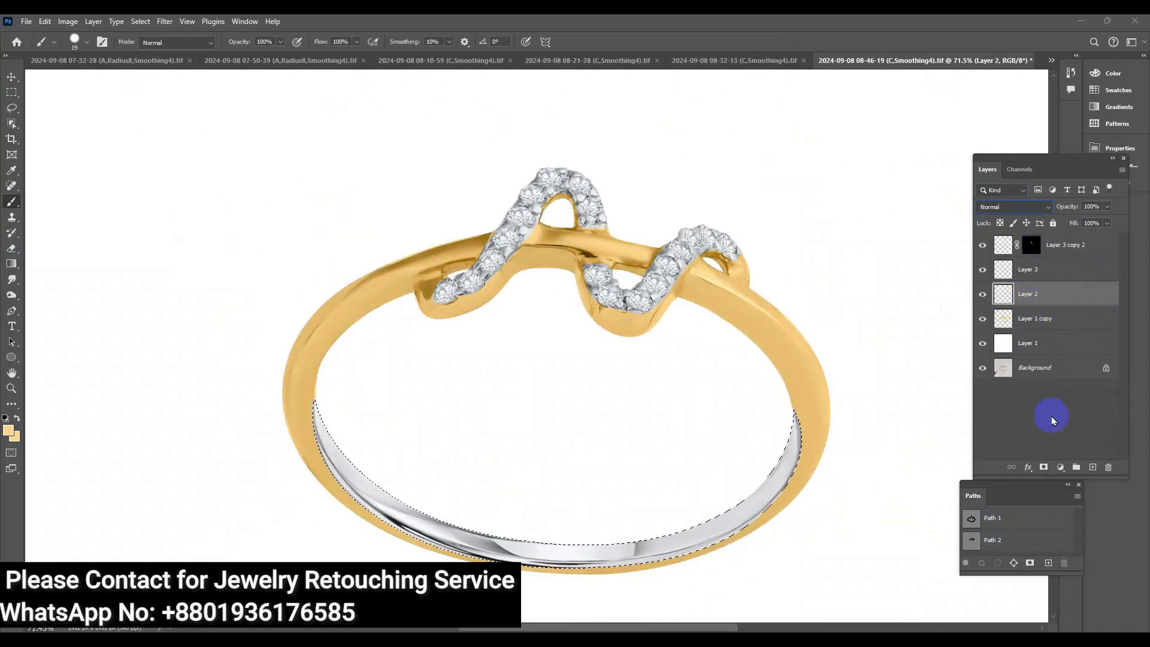
{"action": "left_click", "coordinate": [1093, 469]}
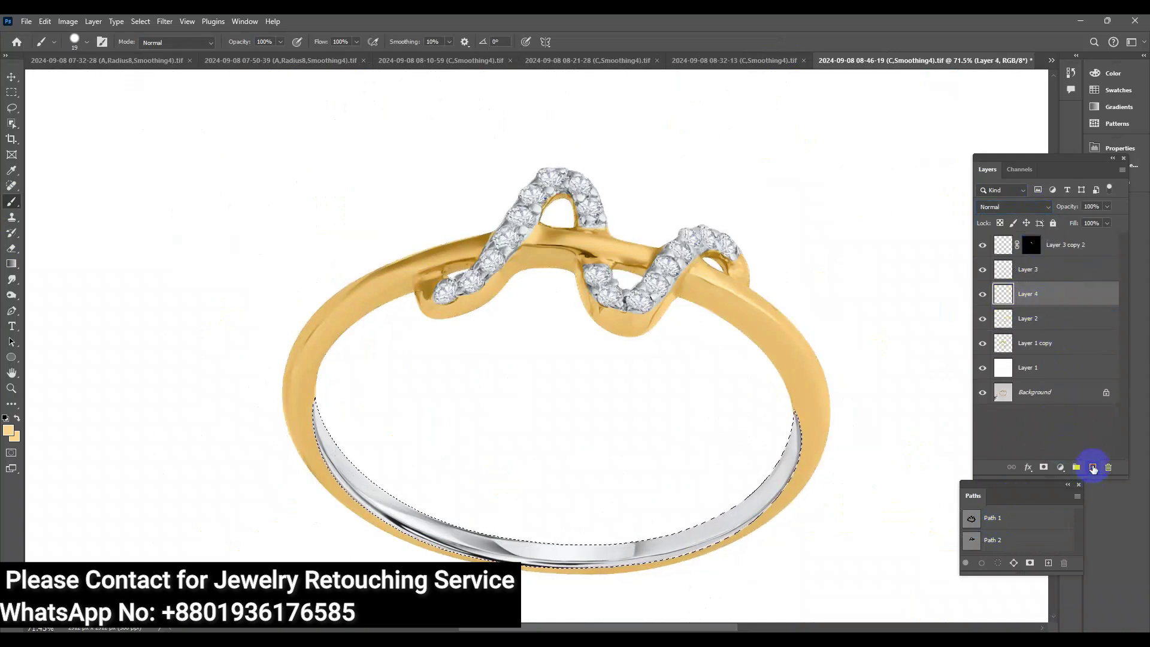
{"action": "left_click", "coordinate": [1018, 207]}
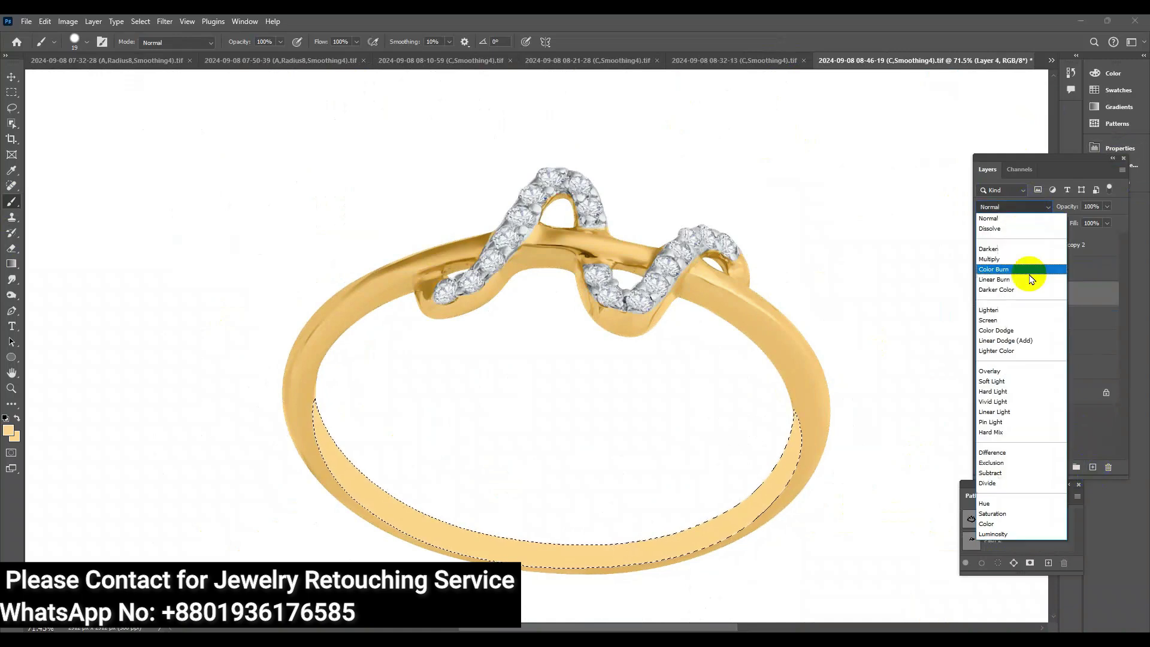
{"action": "left_click", "coordinate": [996, 525]}
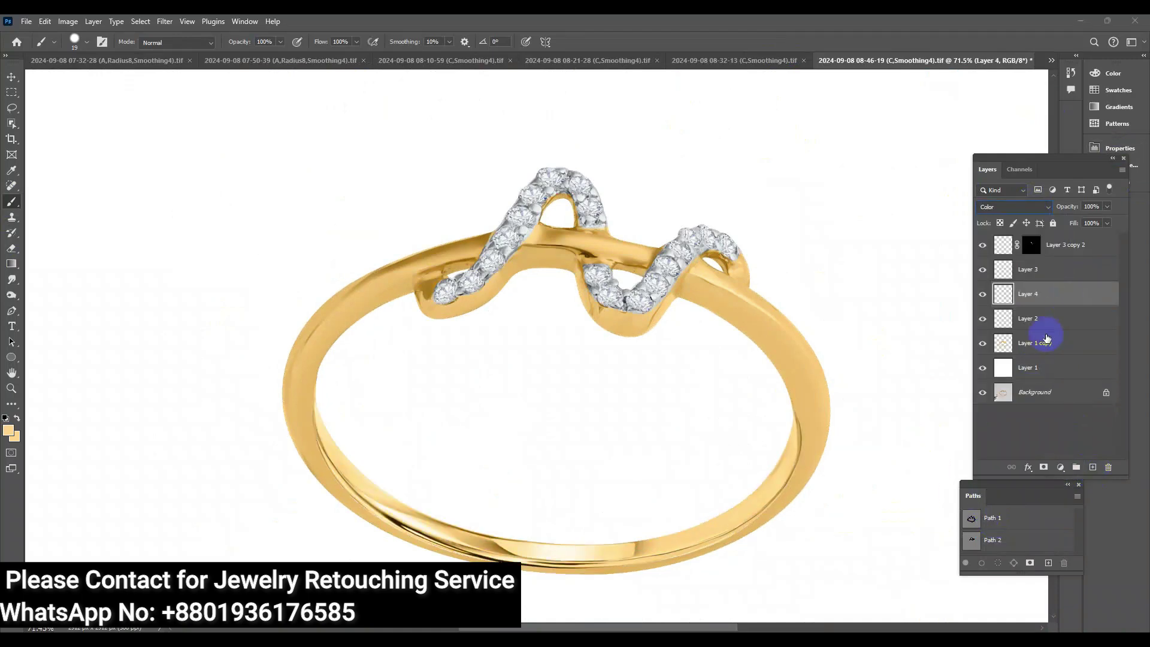
{"action": "left_click", "coordinate": [1036, 354]}
Brighten the ring with an upward Curves adjustment at 85% fill and merge it down
{"action": "left_click", "coordinate": [1003, 318], "text": "ctrl"}
{"action": "left_click", "coordinate": [1069, 467]}
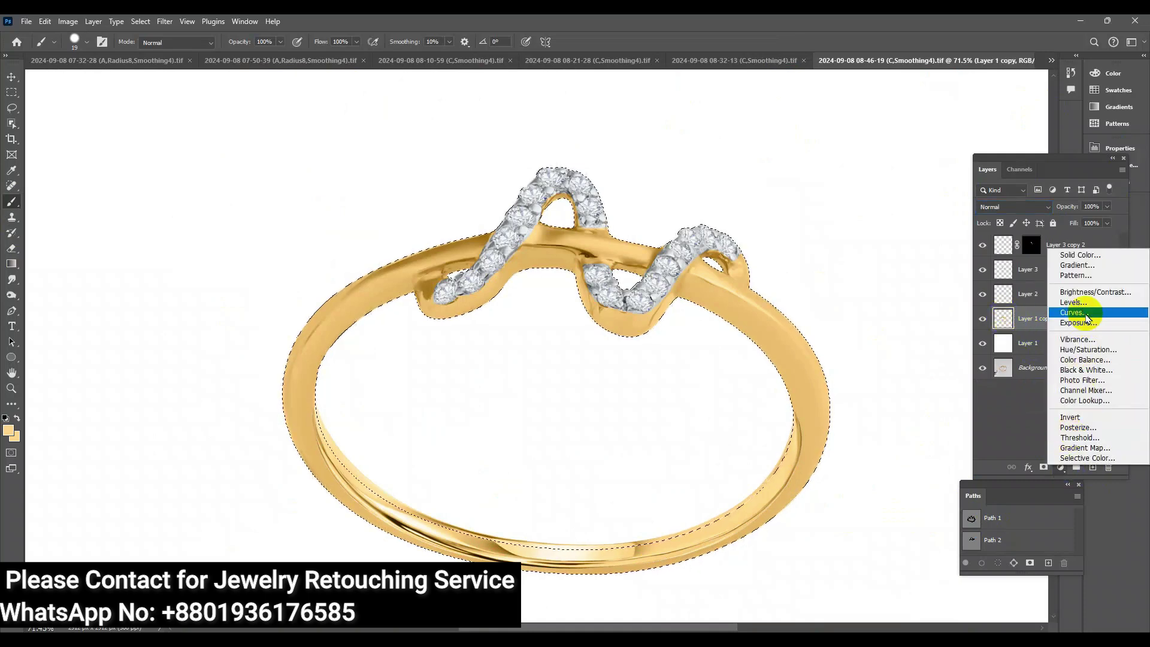
{"action": "left_click", "coordinate": [1078, 304]}
{"action": "left_click_drag", "start_coordinate": [1014, 255], "coordinate": [1009, 256]}
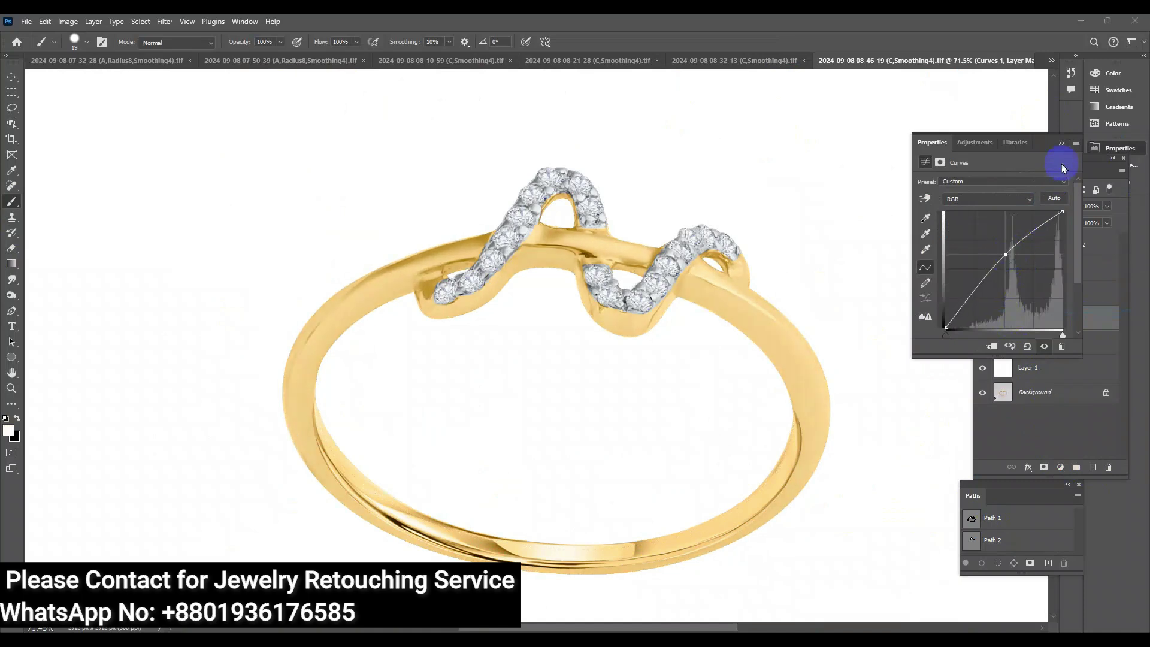
{"action": "left_click", "coordinate": [1076, 135]}
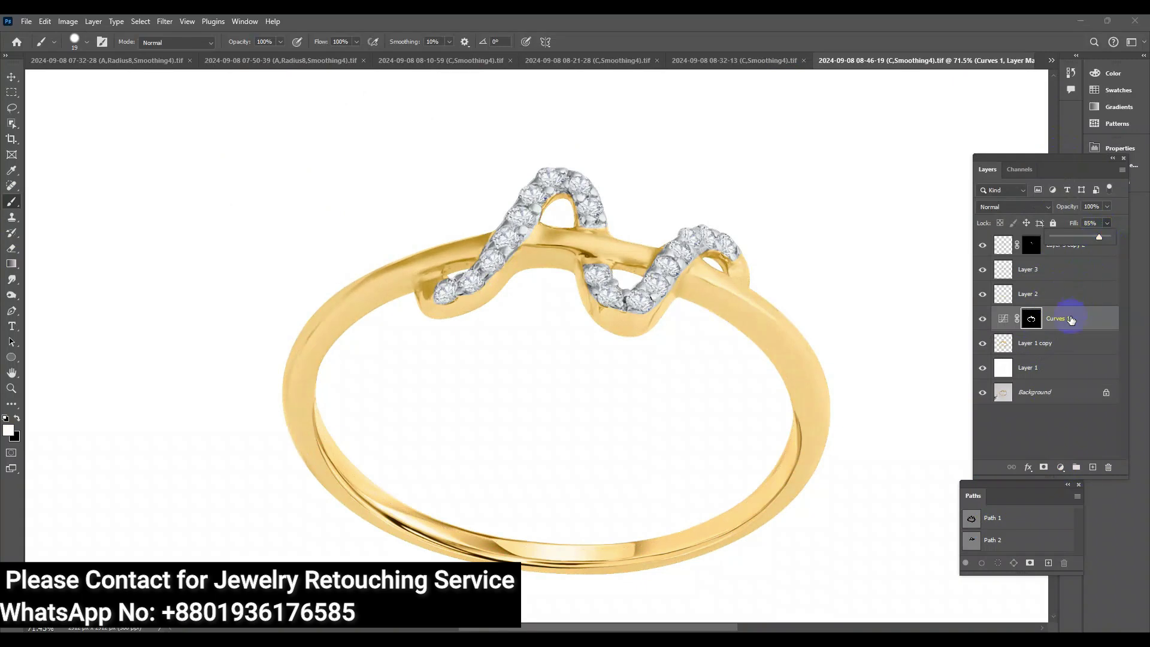
{"action": "left_click", "coordinate": [1042, 343], "text": "shift"}
{"action": "key", "text": "ctrl+e"}
Merge Layer 2 into Curves 1, then fill the ring with pale yellow on a Color-blended layer
{"action": "left_click", "coordinate": [1008, 299]}
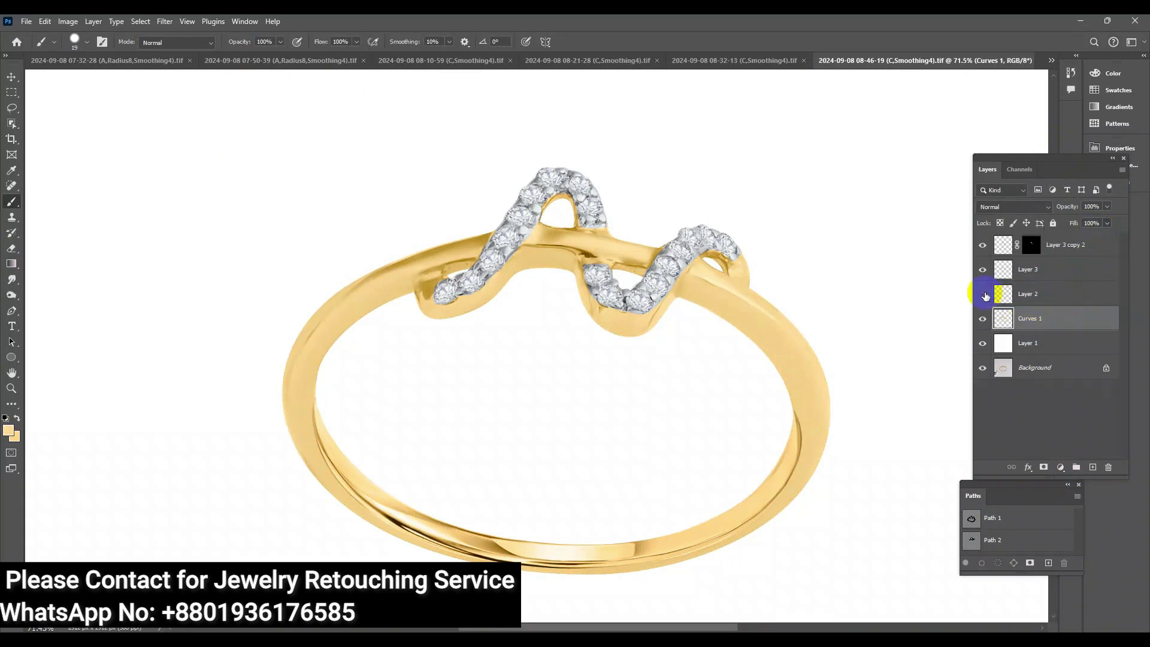
{"action": "key", "text": "ctrl+e"}
{"action": "left_click", "coordinate": [1012, 303], "text": "ctrl"}
{"action": "left_click", "coordinate": [1093, 467]}
{"action": "key", "text": "alt+BackSpace"}
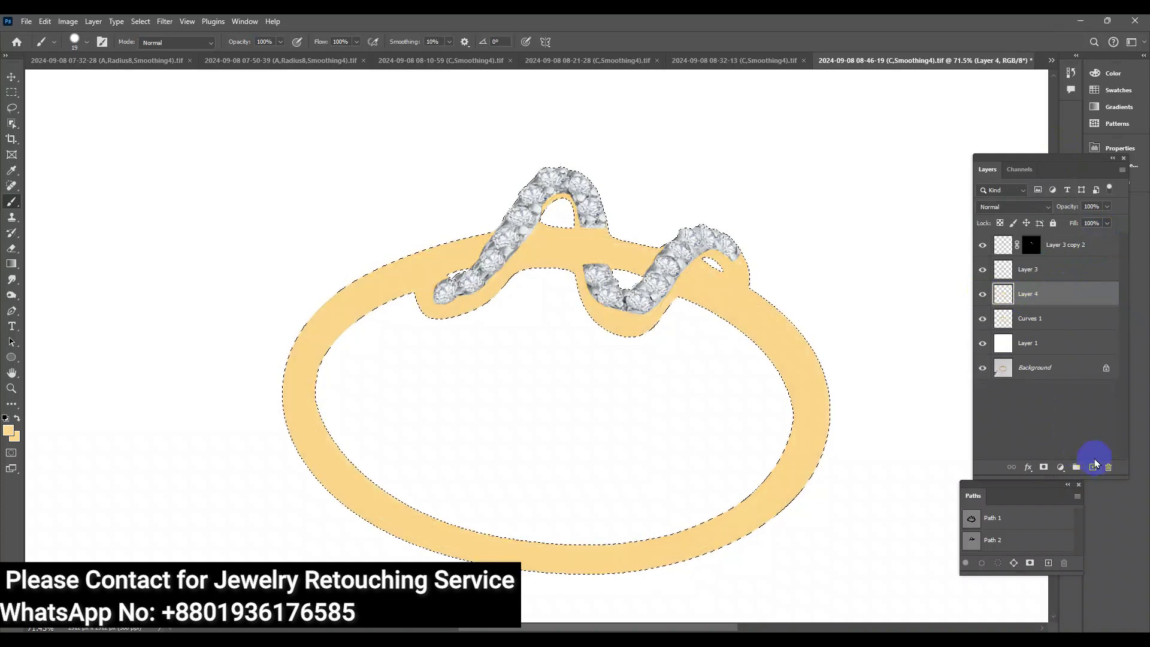
{"action": "left_click", "coordinate": [1018, 207]}
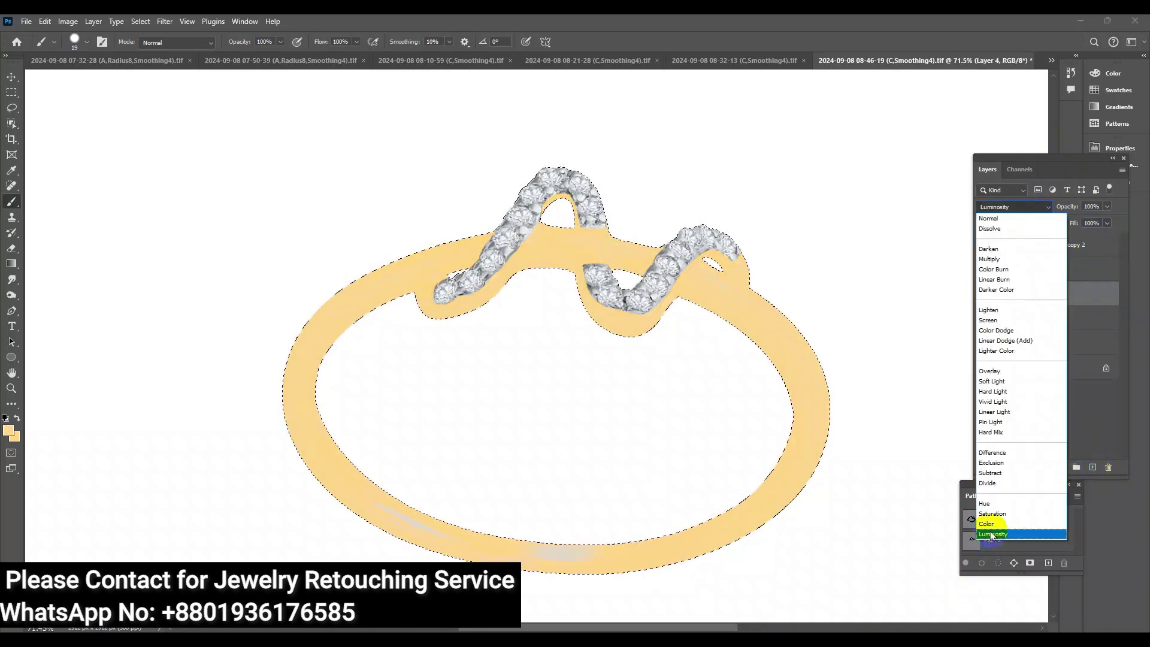
{"action": "left_click", "coordinate": [987, 524]}
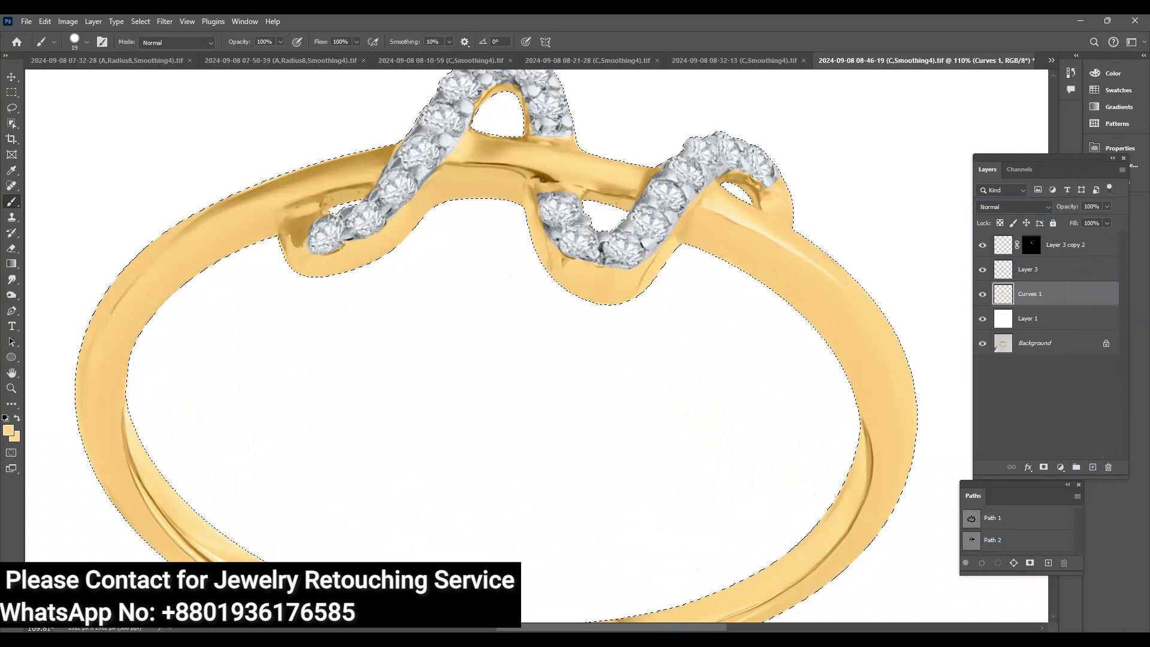
{"action": "key", "text": "ctrl+shift+a"}
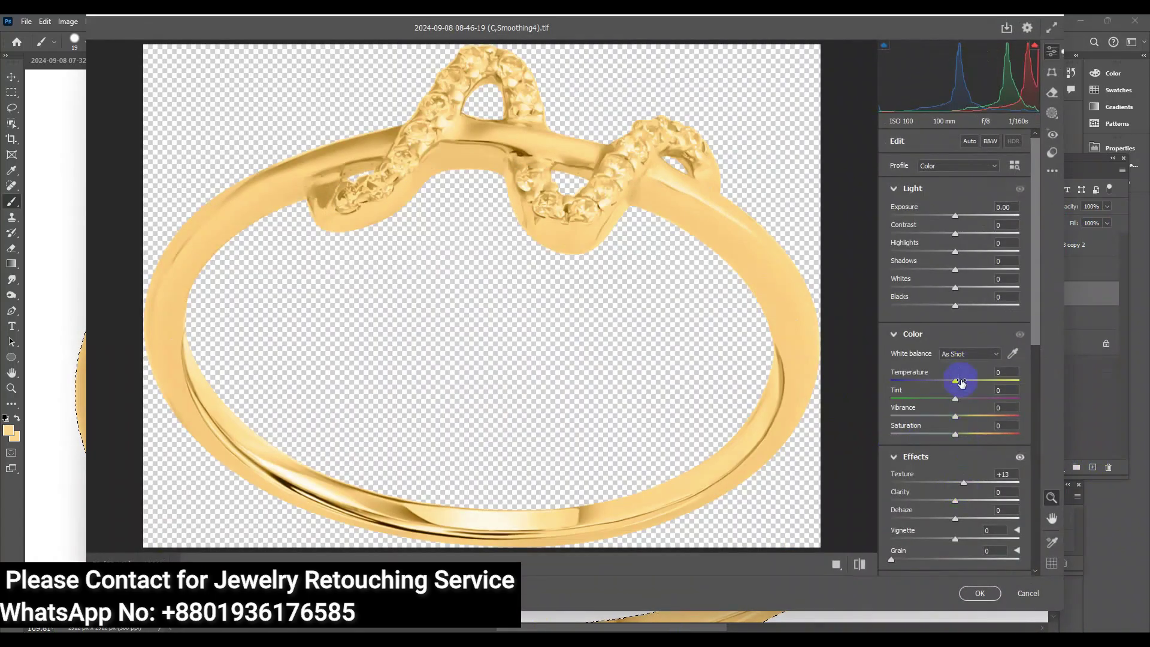
Apply Camera Raw with Texture +13, Clarity +7 and Sharpening 39 to Curves 1
{"action": "scroll", "coordinate": [958, 479], "scroll_direction": "down", "scroll_amount": 3}
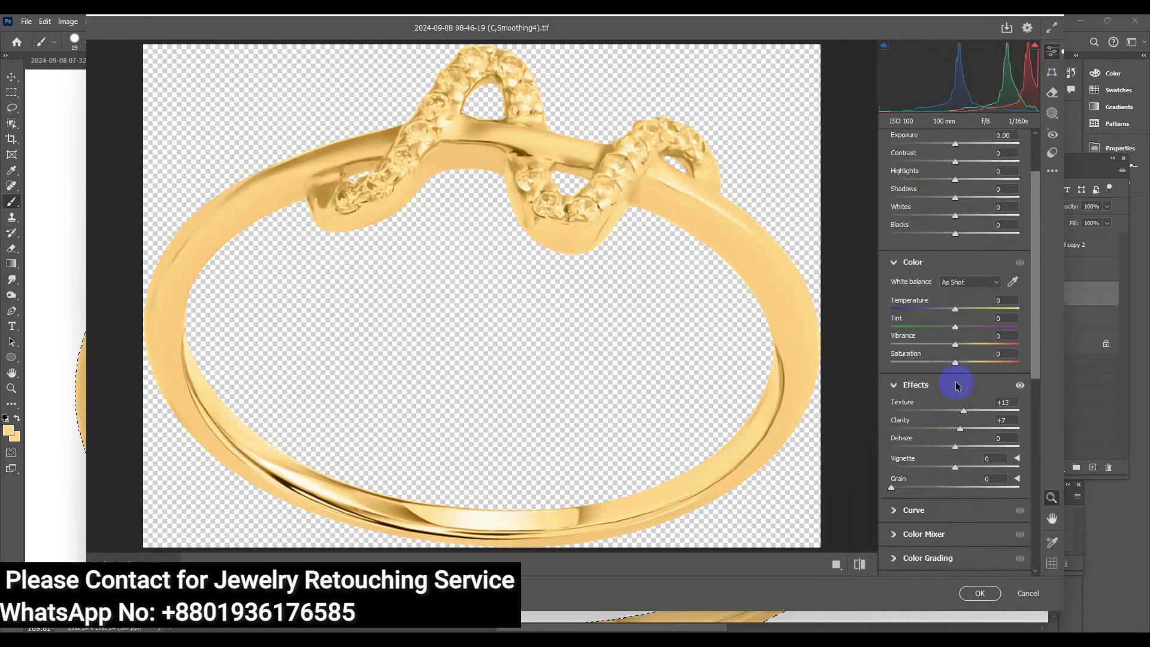
{"action": "scroll", "coordinate": [945, 282], "scroll_direction": "up", "scroll_amount": 3}
{"action": "scroll", "coordinate": [959, 335], "scroll_direction": "down", "scroll_amount": 10}
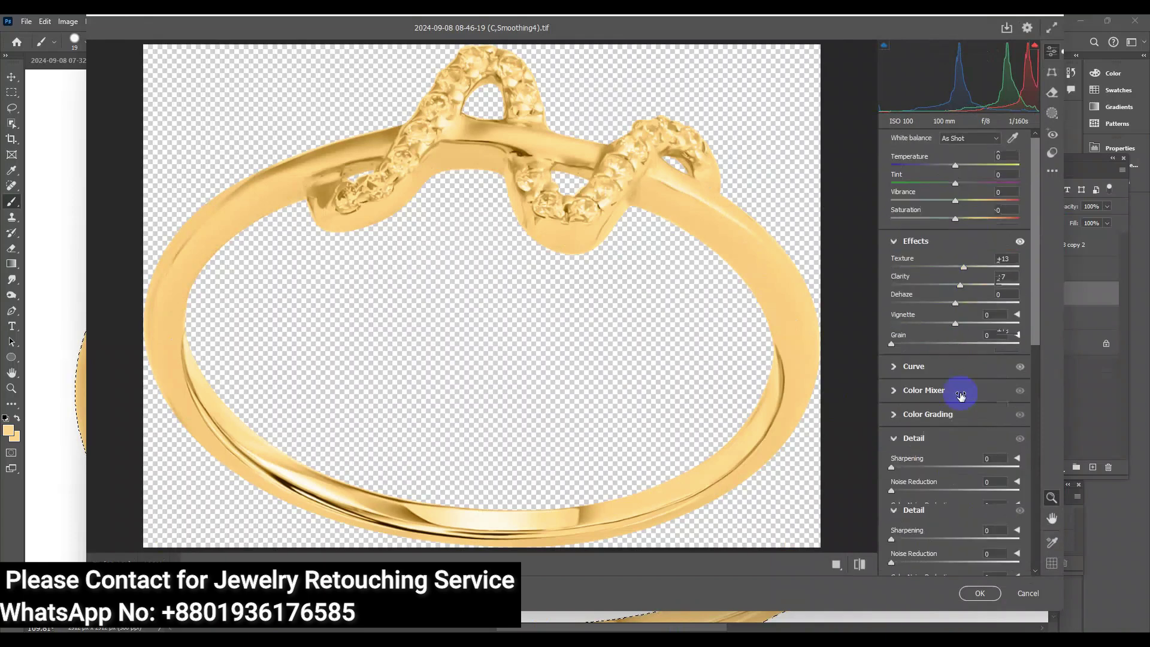
{"action": "scroll", "coordinate": [962, 431], "scroll_direction": "down", "scroll_amount": 2}
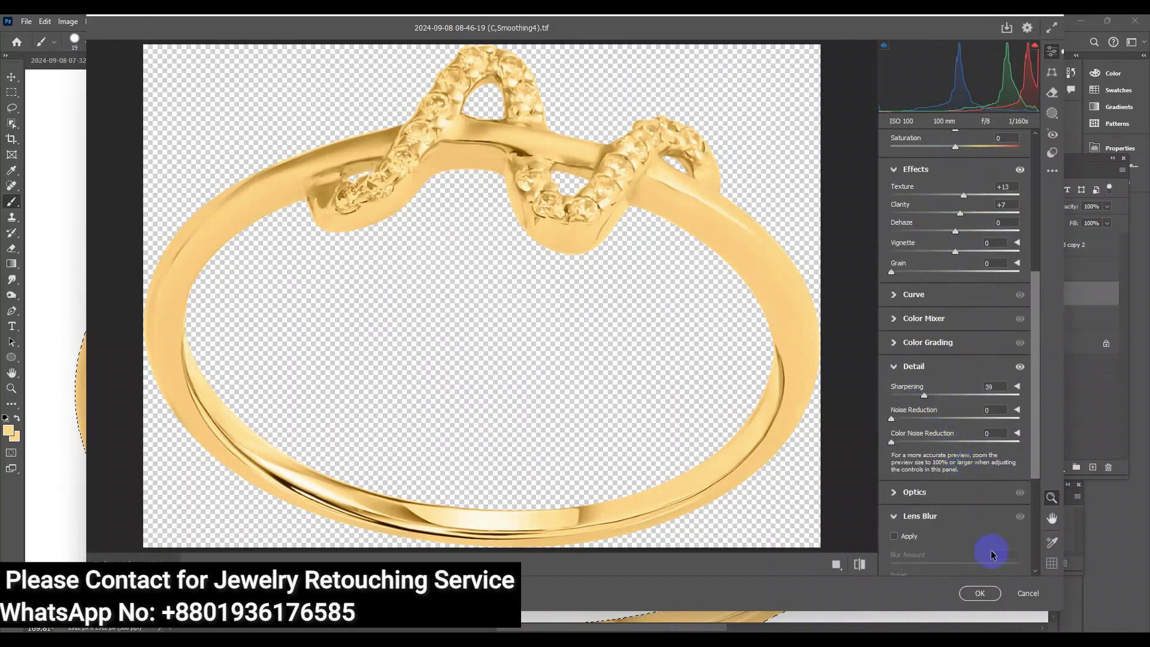
{"action": "left_click", "coordinate": [995, 593]}
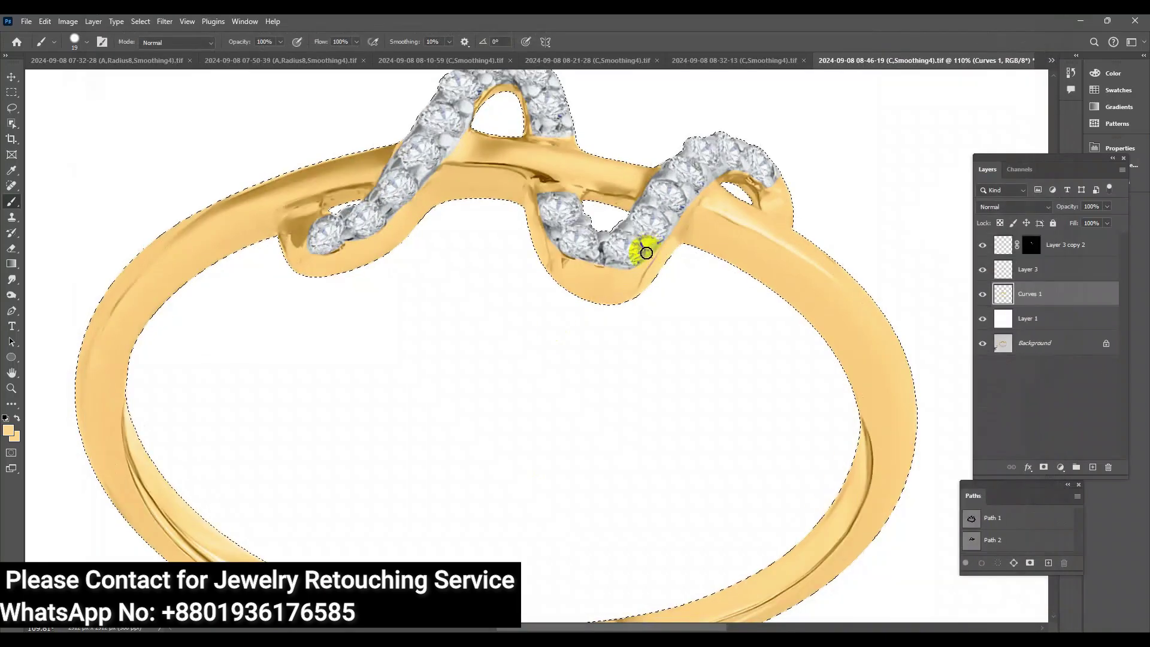
Smudge the discoloured fringes along the gold edges below the diamonds
{"action": "scroll", "coordinate": [605, 195], "scroll_direction": "up", "scroll_amount": 3}
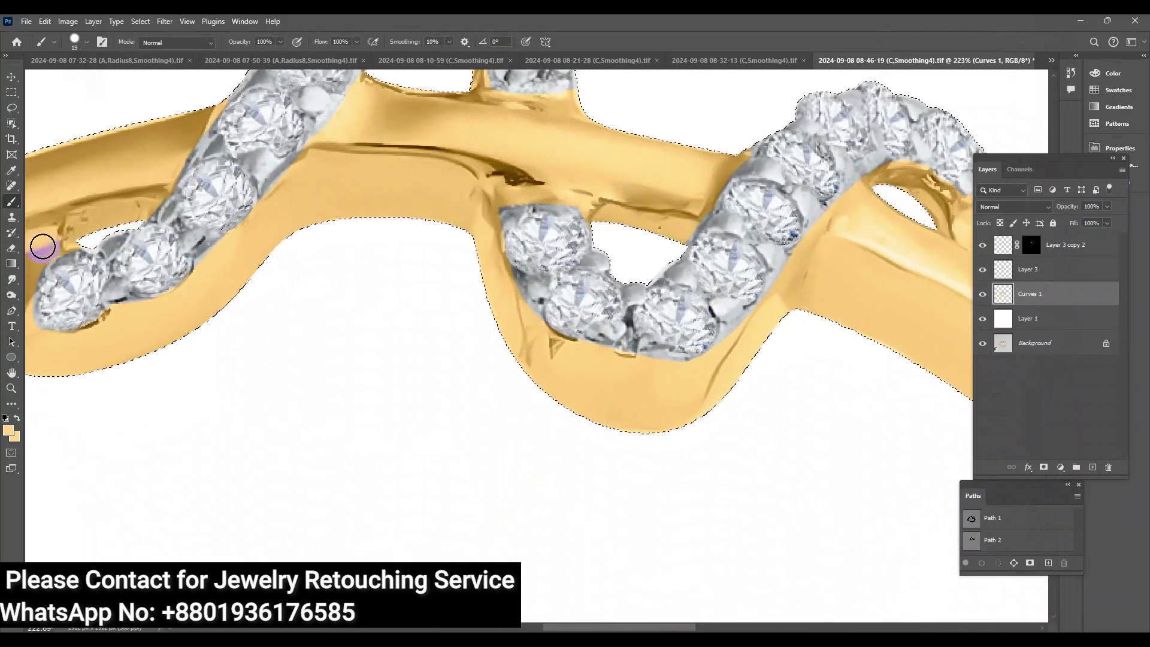
{"action": "left_click", "coordinate": [12, 287]}
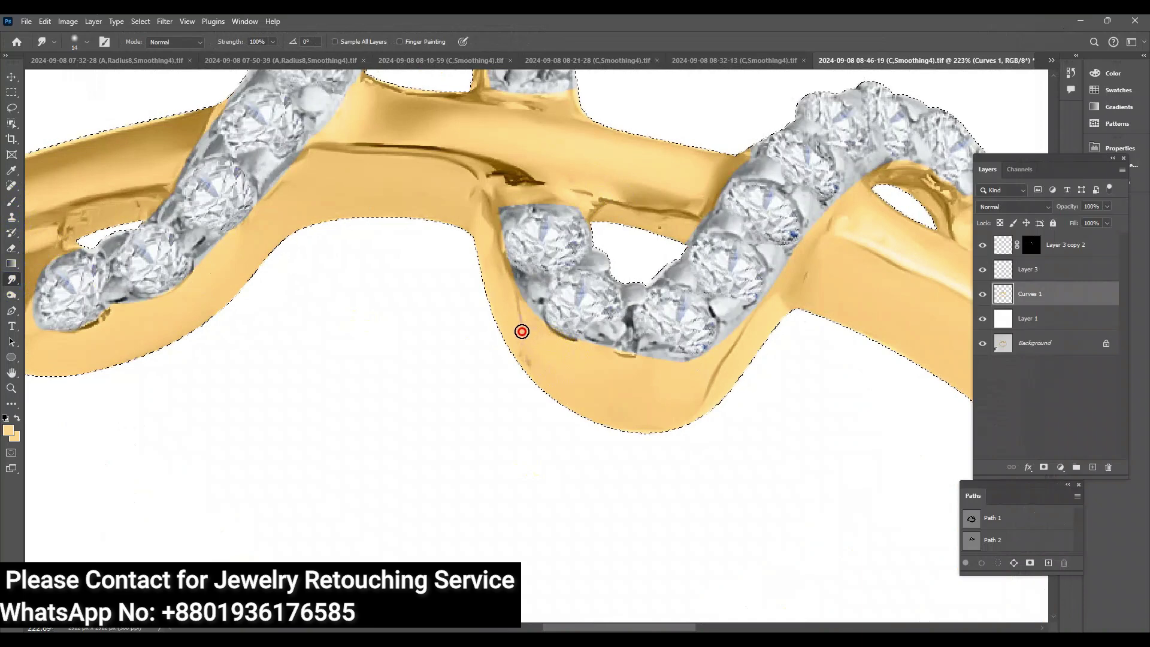
{"action": "left_click_drag", "start_coordinate": [518, 307], "coordinate": [526, 333]}
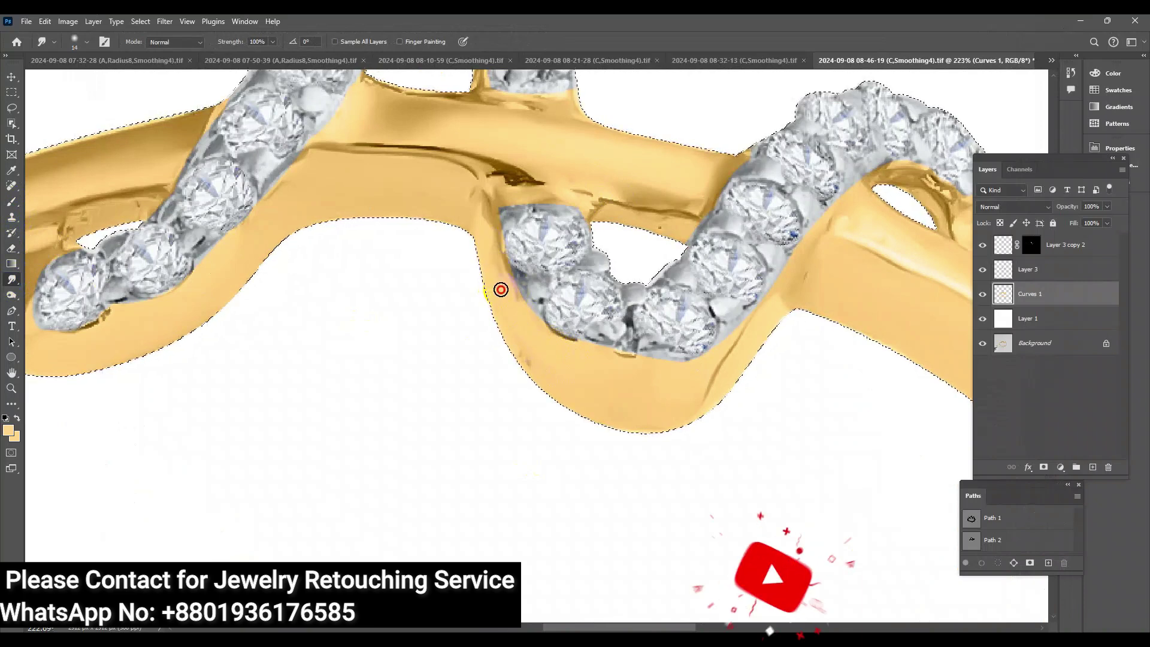
{"action": "left_click_drag", "start_coordinate": [501, 287], "coordinate": [478, 221]}
{"action": "mouse_move", "coordinate": [491, 302]}
{"action": "left_mouse_down"}
{"action": "mouse_move", "coordinate": [511, 347]}
{"action": "mouse_move", "coordinate": [498, 311]}
{"action": "left_mouse_up"}
Smudge away the purple specks around the notch in the gold
{"action": "scroll", "coordinate": [497, 311], "scroll_direction": "down", "scroll_amount": 5}
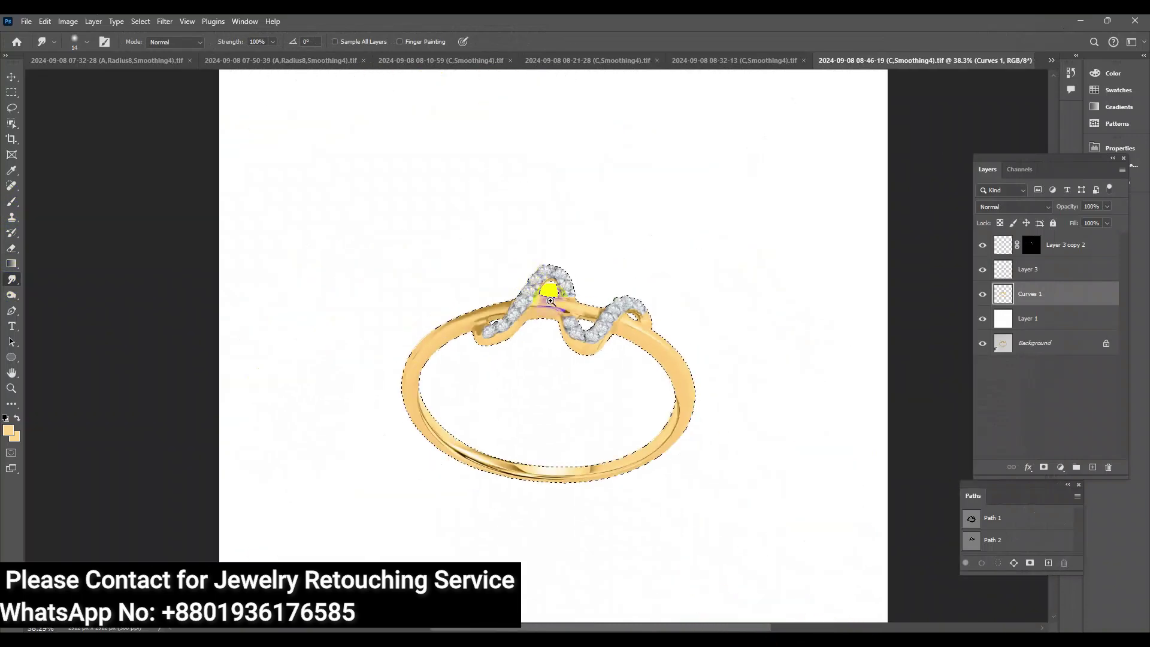
{"action": "scroll", "coordinate": [637, 408], "scroll_direction": "up", "scroll_amount": 2}
{"action": "scroll", "coordinate": [629, 461], "scroll_direction": "up", "scroll_amount": 1}
{"action": "scroll", "coordinate": [617, 467], "scroll_direction": "up", "scroll_amount": 2}
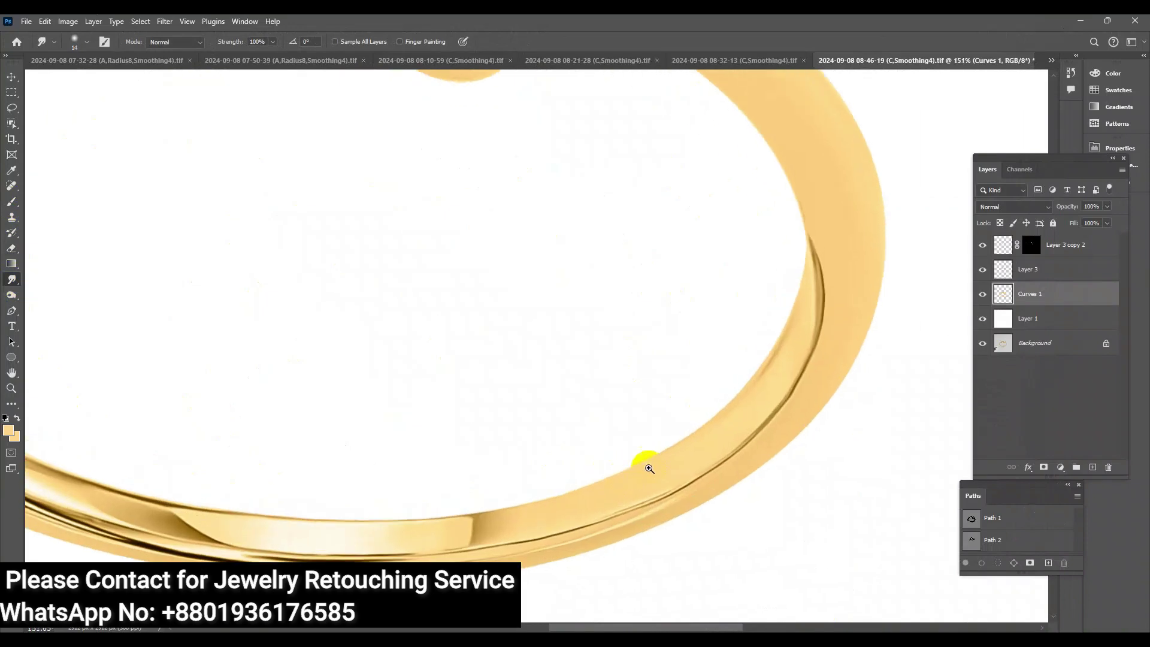
{"action": "scroll", "coordinate": [652, 449], "scroll_direction": "down", "scroll_amount": 3}
{"action": "scroll", "coordinate": [673, 436], "scroll_direction": "up", "scroll_amount": 1}
{"action": "scroll", "coordinate": [698, 413], "scroll_direction": "up", "scroll_amount": 1}
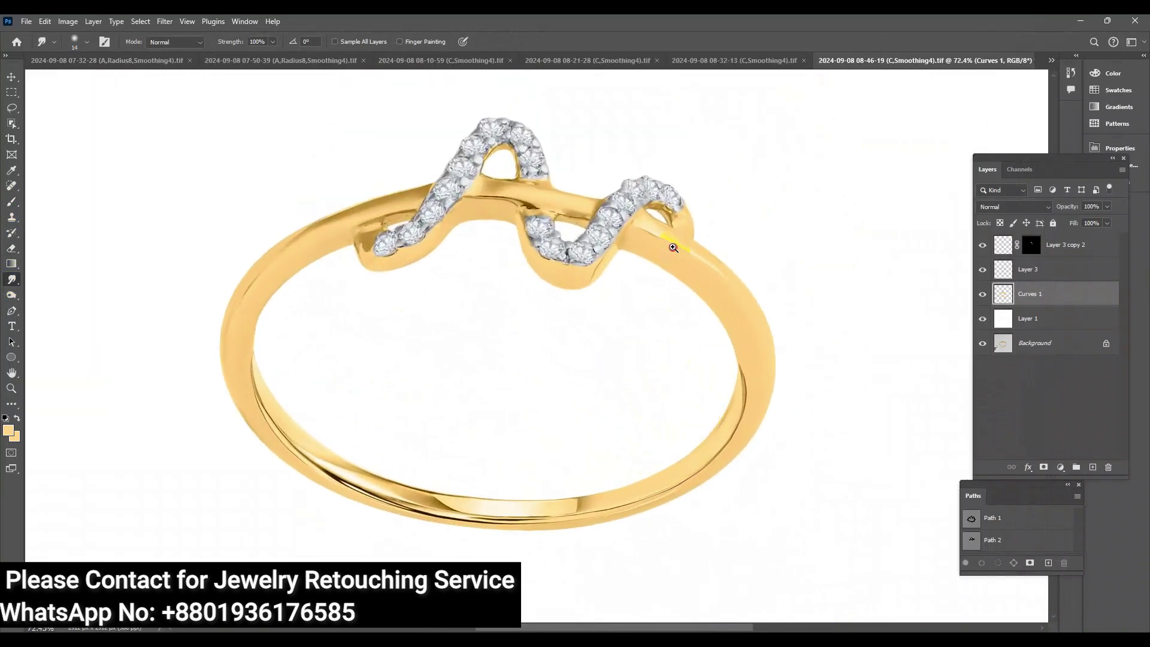
{"action": "scroll", "coordinate": [674, 248], "scroll_direction": "up", "scroll_amount": 1}
{"action": "scroll", "coordinate": [521, 385], "scroll_direction": "down", "scroll_amount": 1}
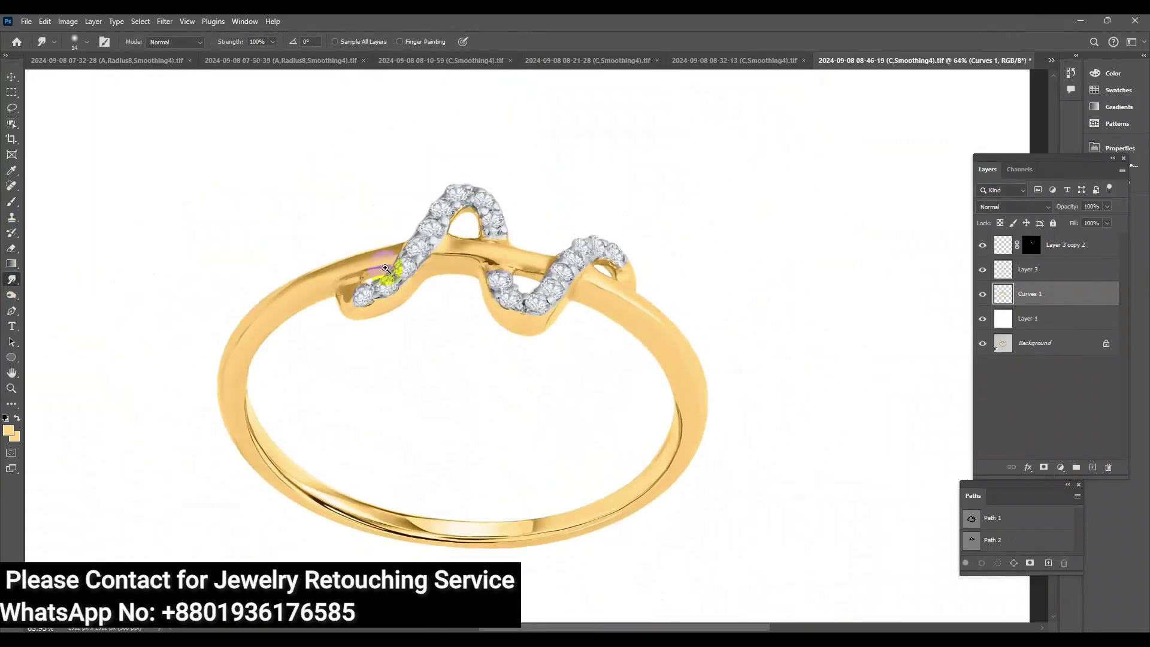
{"action": "scroll", "coordinate": [416, 323], "scroll_direction": "up", "scroll_amount": 4}
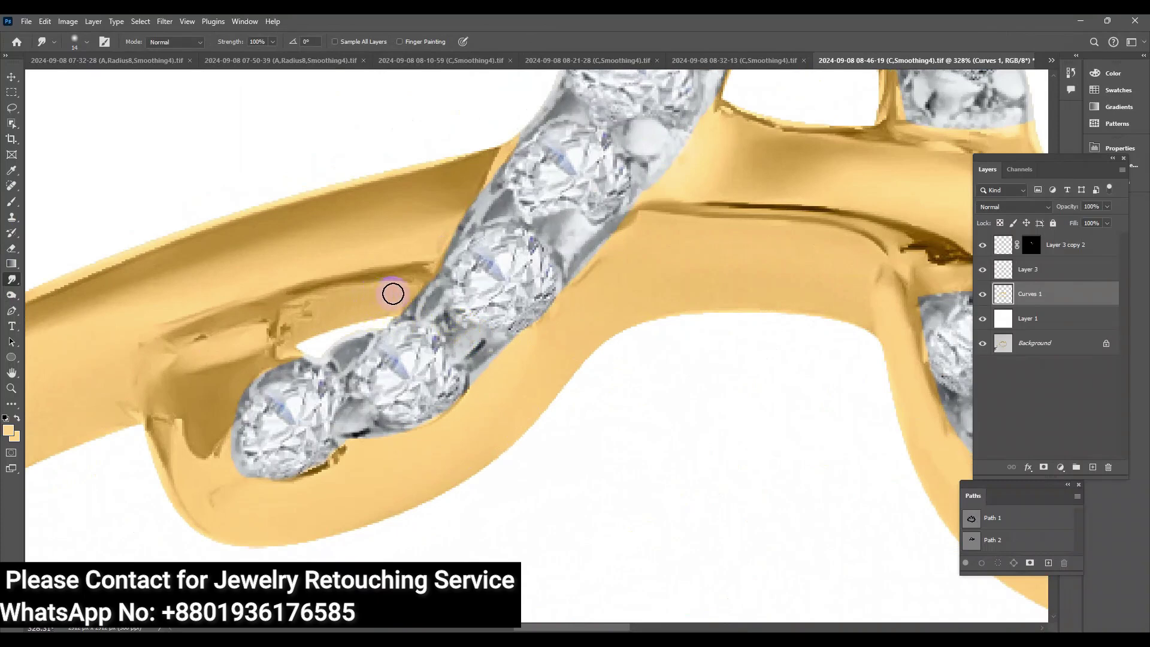
{"action": "mouse_move", "coordinate": [297, 324]}
{"action": "left_mouse_down"}
{"action": "mouse_move", "coordinate": [342, 304]}
{"action": "mouse_move", "coordinate": [296, 303]}
{"action": "left_mouse_up"}
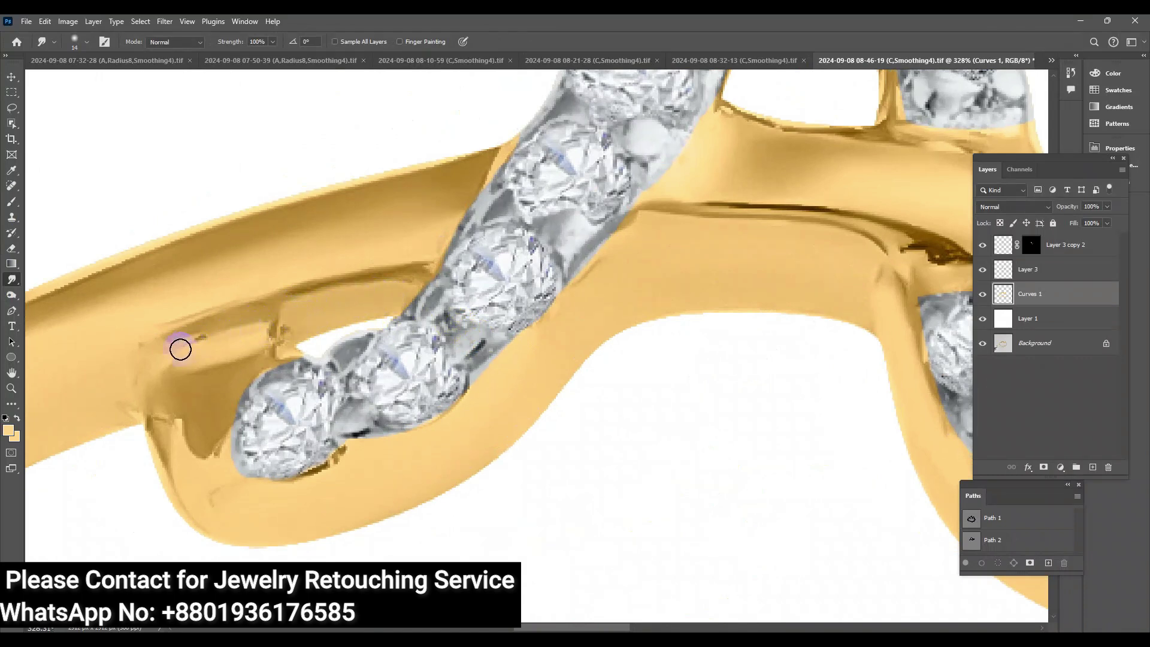
Zoom out to view the whole ring, then zoom back in slightly
{"action": "scroll", "coordinate": [469, 325], "scroll_direction": "down", "scroll_amount": 2}
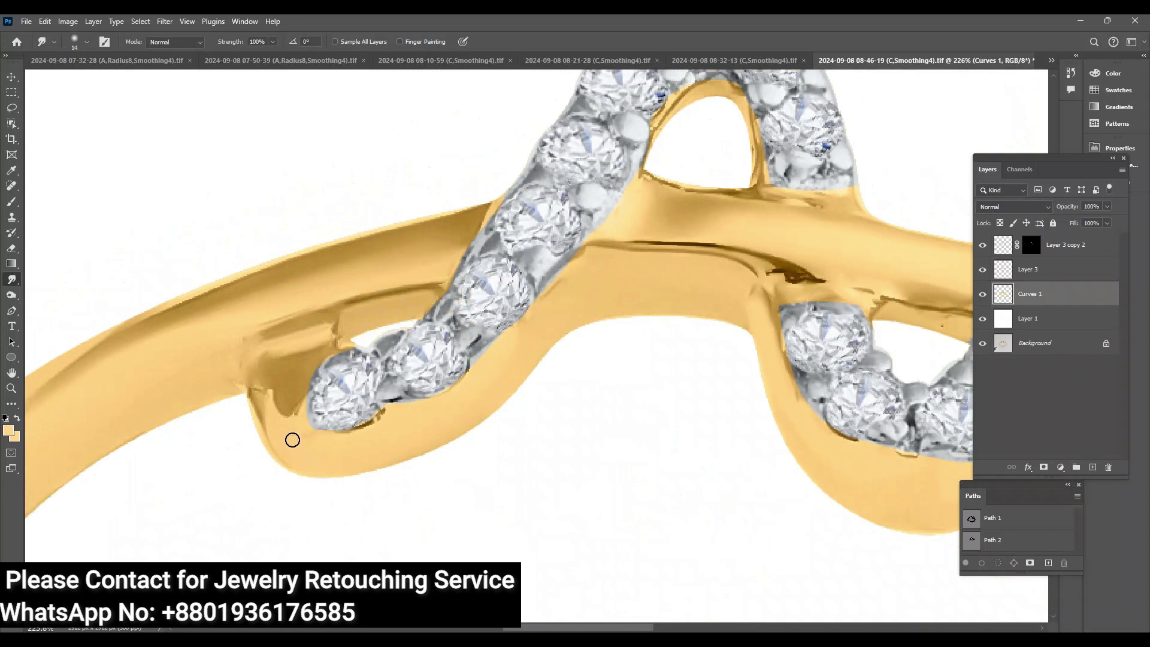
{"action": "mouse_move", "coordinate": [632, 292]}
{"action": "left_mouse_down"}
{"action": "mouse_move", "coordinate": [547, 221]}
{"action": "mouse_move", "coordinate": [717, 440]}
{"action": "left_mouse_up"}
{"action": "mouse_move", "coordinate": [663, 411]}
{"action": "left_mouse_down"}
{"action": "mouse_move", "coordinate": [623, 378]}
{"action": "mouse_move", "coordinate": [835, 280]}
{"action": "left_mouse_up"}
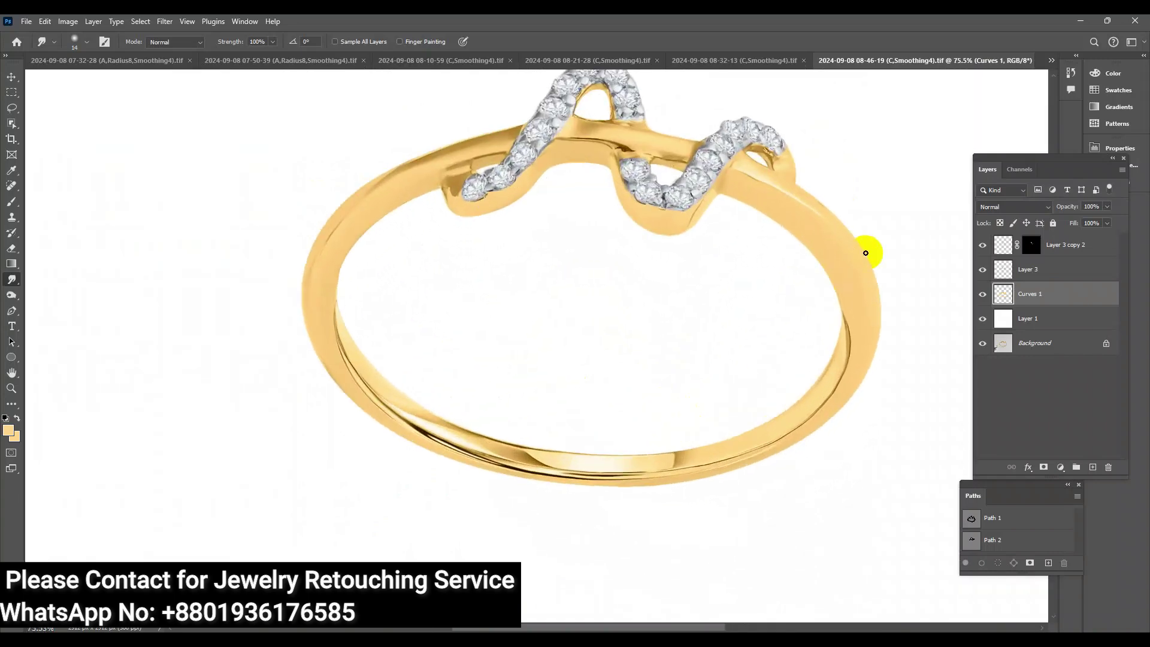
Copy Group 2 from the floated support files onto the ring canvas, then re-dock that document
{"action": "key", "text": "ctrl+Tab"}
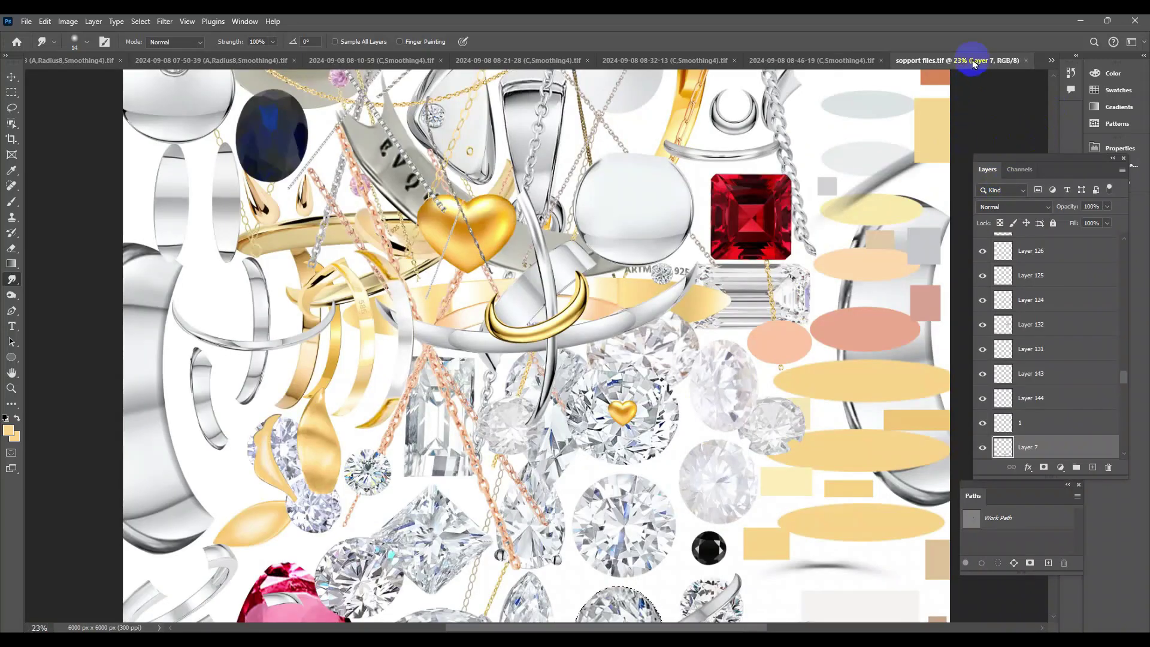
{"action": "left_click_drag", "start_coordinate": [970, 60], "coordinate": [211, 238]}
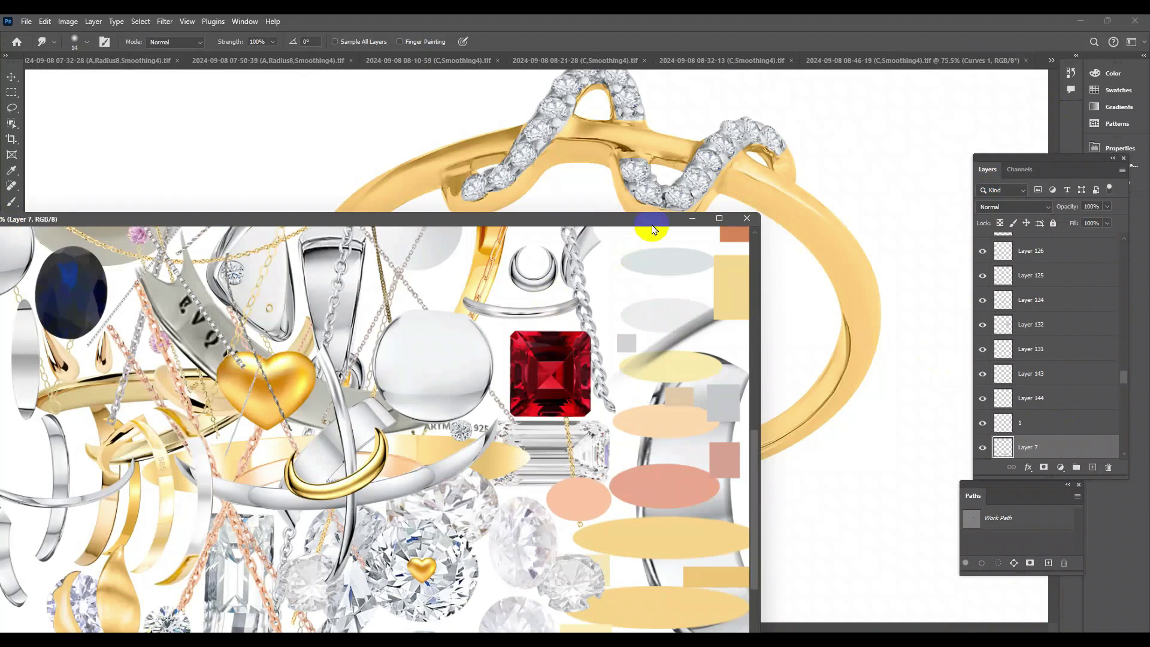
{"action": "left_click_drag", "start_coordinate": [657, 223], "coordinate": [106, 304]}
{"action": "scroll", "coordinate": [1126, 419], "scroll_direction": "up", "scroll_amount": 3}
{"action": "scroll", "coordinate": [1120, 441], "scroll_direction": "up", "scroll_amount": 3}
{"action": "scroll", "coordinate": [1122, 419], "scroll_direction": "up", "scroll_amount": 3}
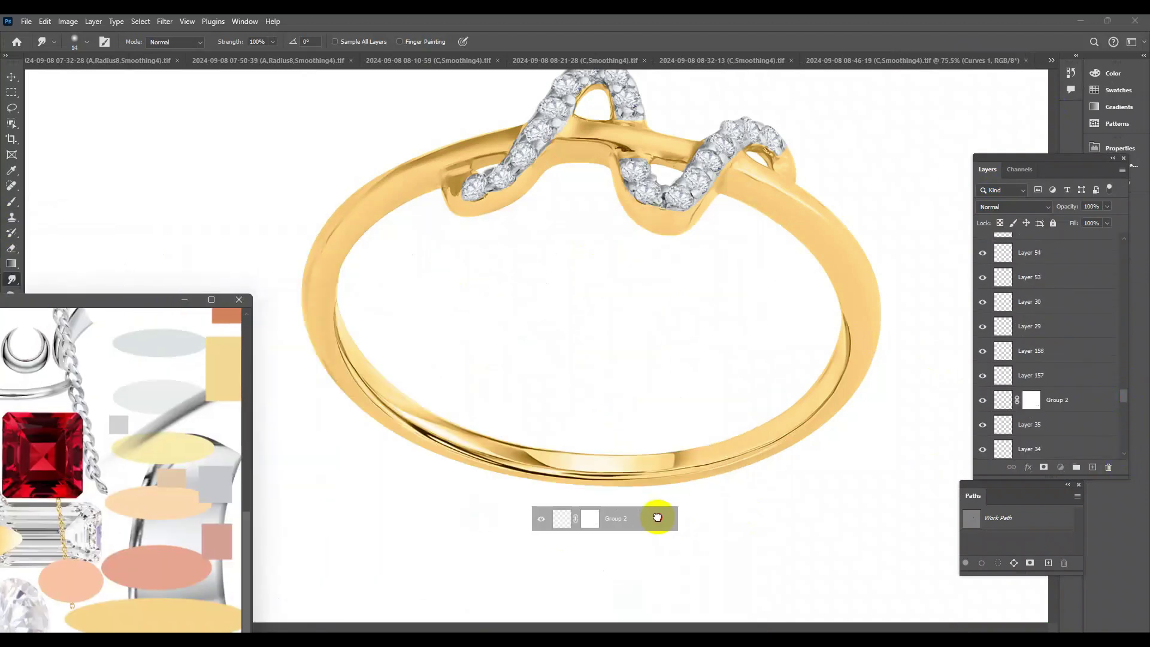
{"action": "left_click_drag", "start_coordinate": [1101, 401], "coordinate": [623, 503]}
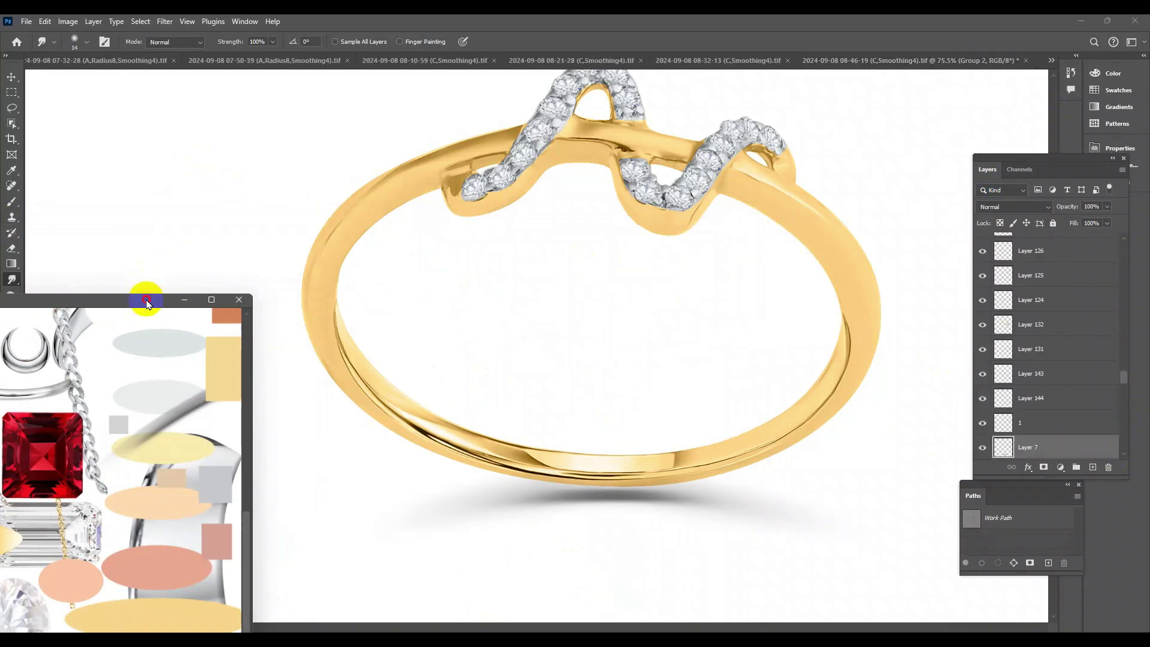
{"action": "left_click_drag", "start_coordinate": [147, 299], "coordinate": [809, 71]}
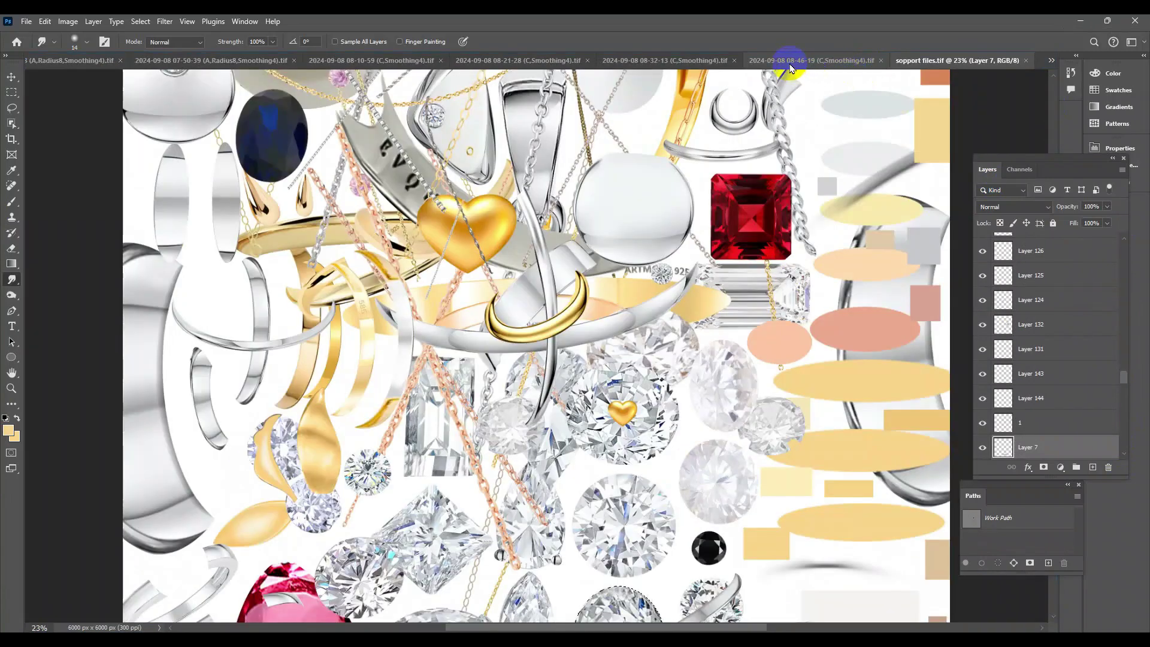
{"action": "left_click", "coordinate": [790, 63]}
Move Group 2 below Curves 1 and rotate the shadow about 4.6° along the ring's base
{"action": "left_click_drag", "start_coordinate": [1066, 301], "coordinate": [1066, 326]}
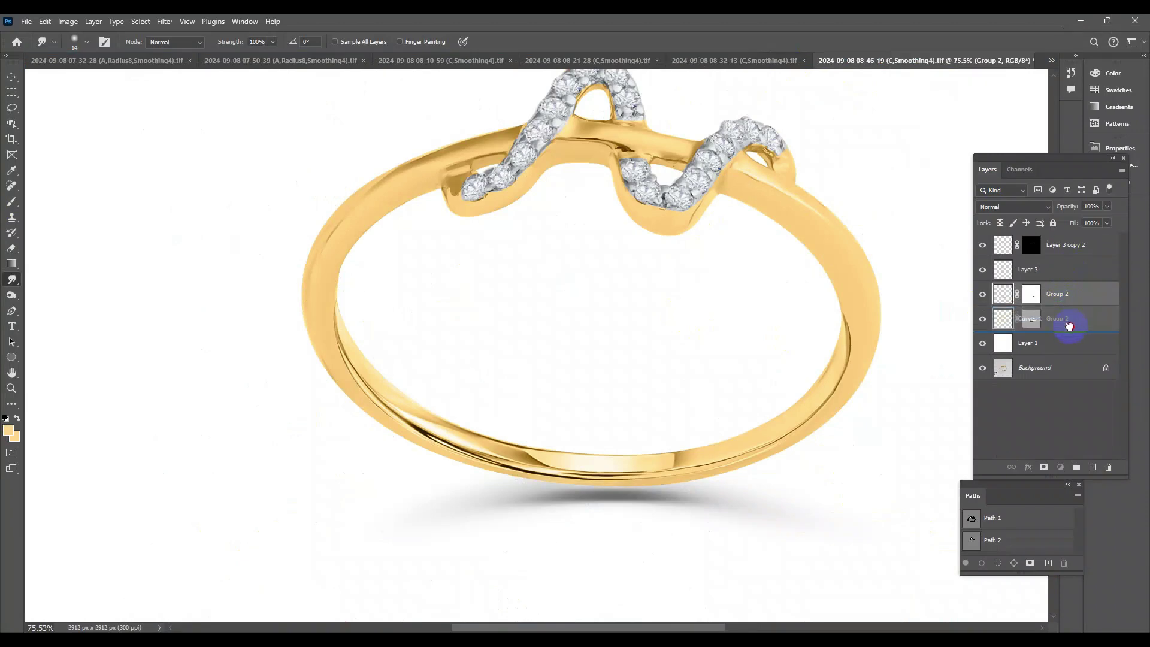
{"action": "key", "text": "ctrl+t"}
{"action": "left_click_drag", "start_coordinate": [893, 426], "coordinate": [902, 455]}
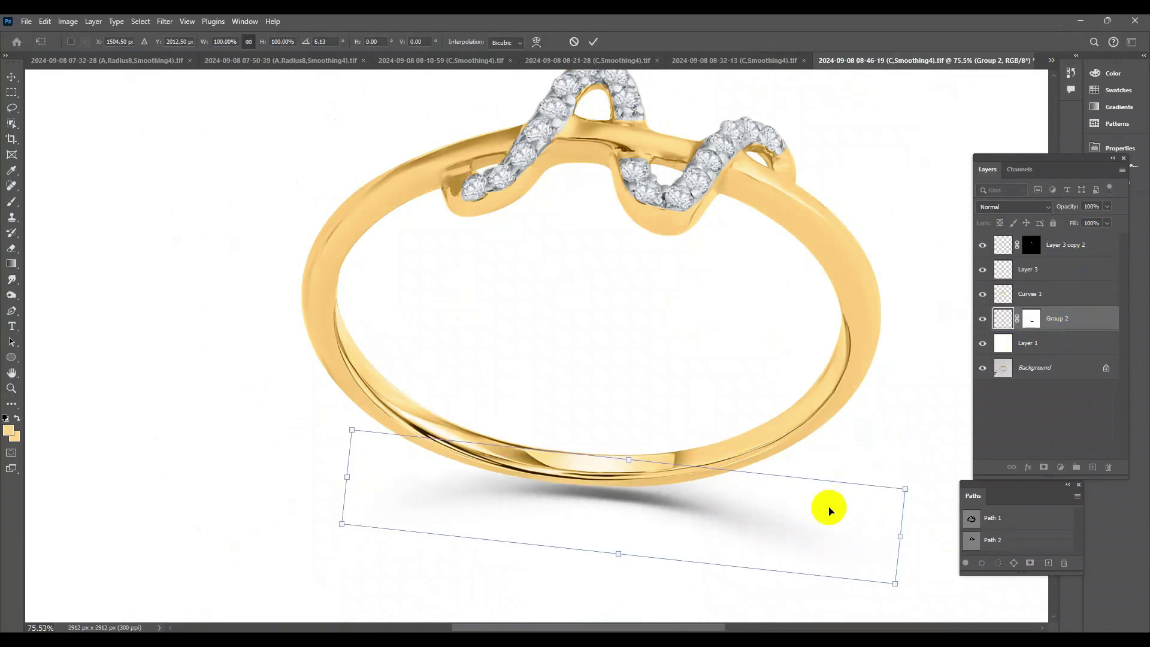
{"action": "left_click_drag", "start_coordinate": [827, 509], "coordinate": [775, 504]}
{"action": "left_click_drag", "start_coordinate": [864, 441], "coordinate": [869, 432]}
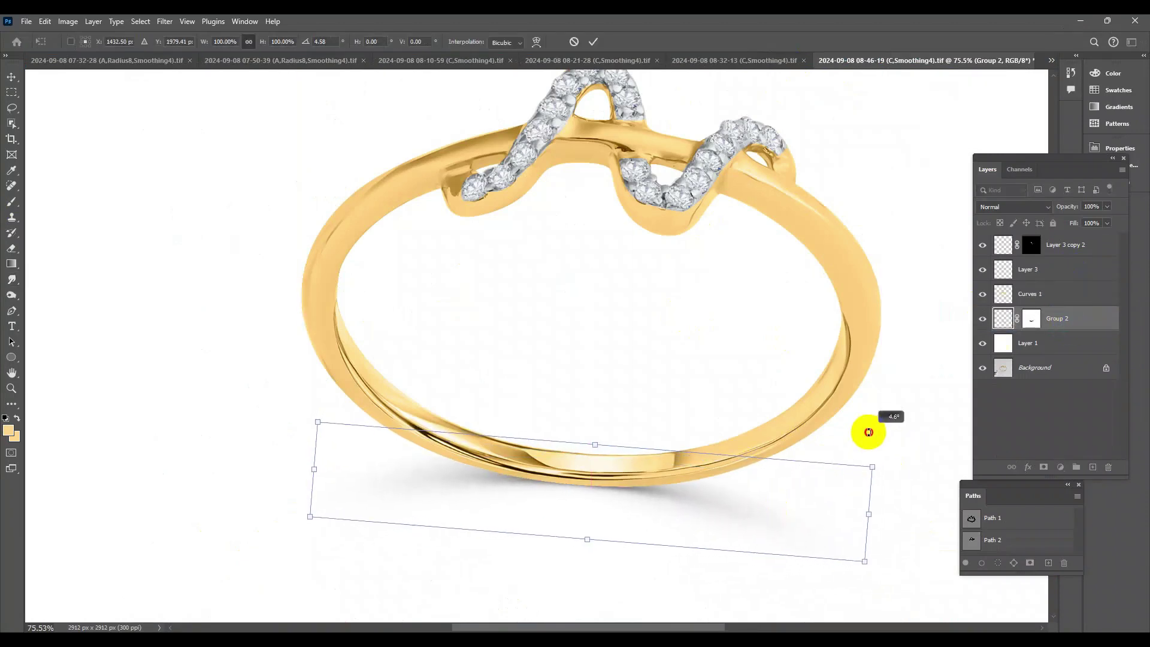
{"action": "key", "text": "Return"}
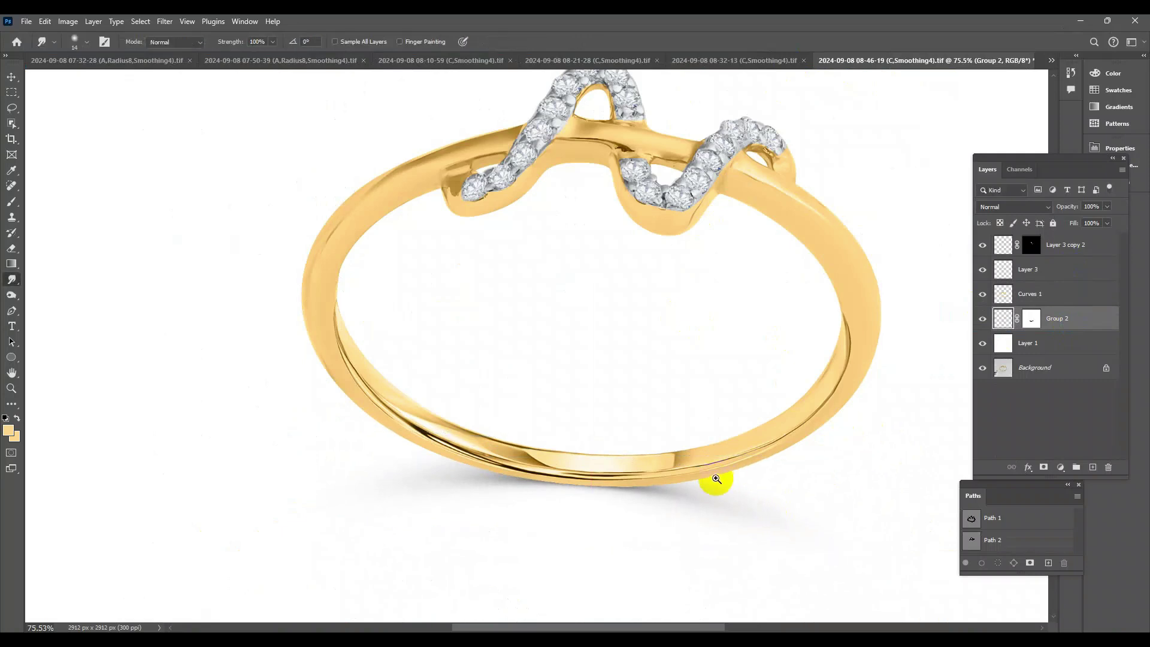
Toggle Background visibility to compare the original photo against the retouched ring
{"action": "scroll", "coordinate": [672, 390], "scroll_direction": "down", "scroll_amount": 5}
{"action": "scroll", "coordinate": [689, 397], "scroll_direction": "up", "scroll_amount": 2}
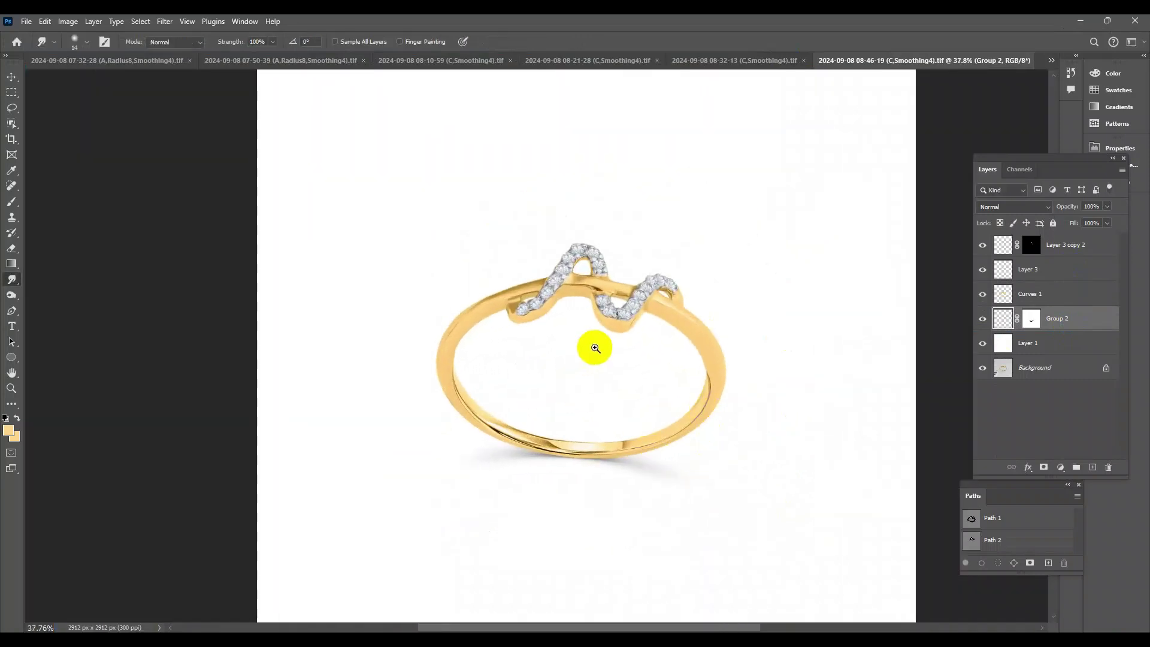
{"action": "scroll", "coordinate": [593, 341], "scroll_direction": "up", "scroll_amount": 3}
{"action": "scroll", "coordinate": [663, 462], "scroll_direction": "up", "scroll_amount": 1}
{"action": "left_click", "coordinate": [989, 369], "text": "alt"}
{"action": "left_click", "coordinate": [988, 369], "text": "alt"}
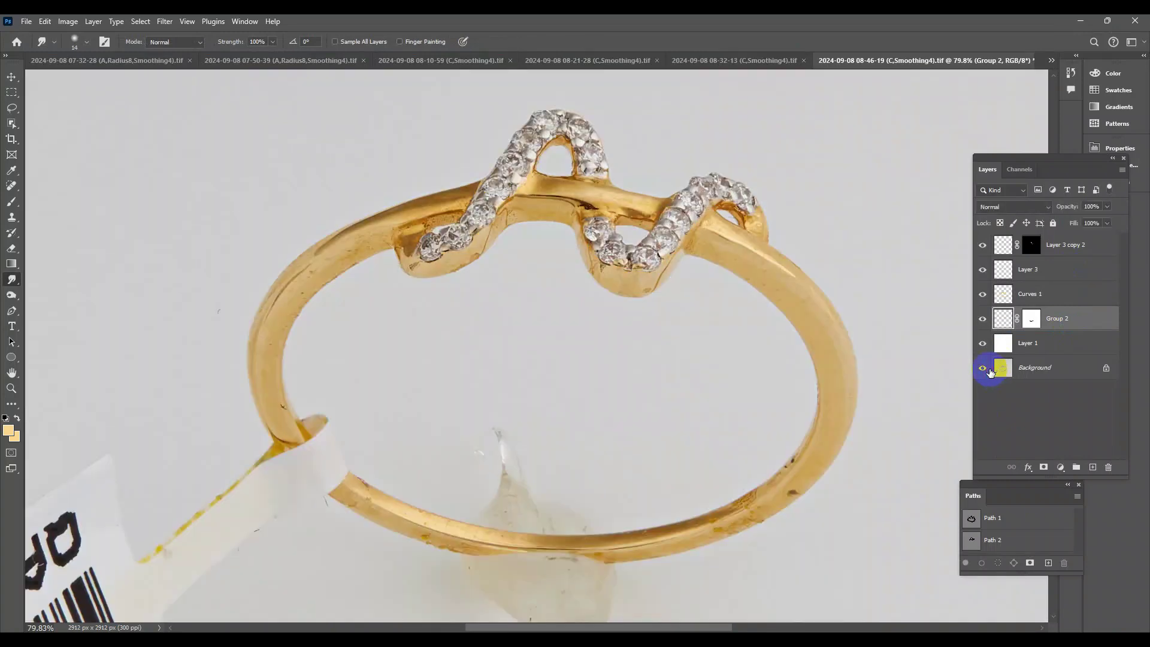
{"action": "left_click", "coordinate": [988, 369], "text": "alt"}
{"action": "scroll", "coordinate": [552, 506], "scroll_direction": "down", "scroll_amount": 1}
{"action": "scroll", "coordinate": [624, 542], "scroll_direction": "up", "scroll_amount": 5}
{"action": "scroll", "coordinate": [570, 483], "scroll_direction": "down", "scroll_amount": 5}
{"action": "scroll", "coordinate": [563, 465], "scroll_direction": "down", "scroll_amount": 1}
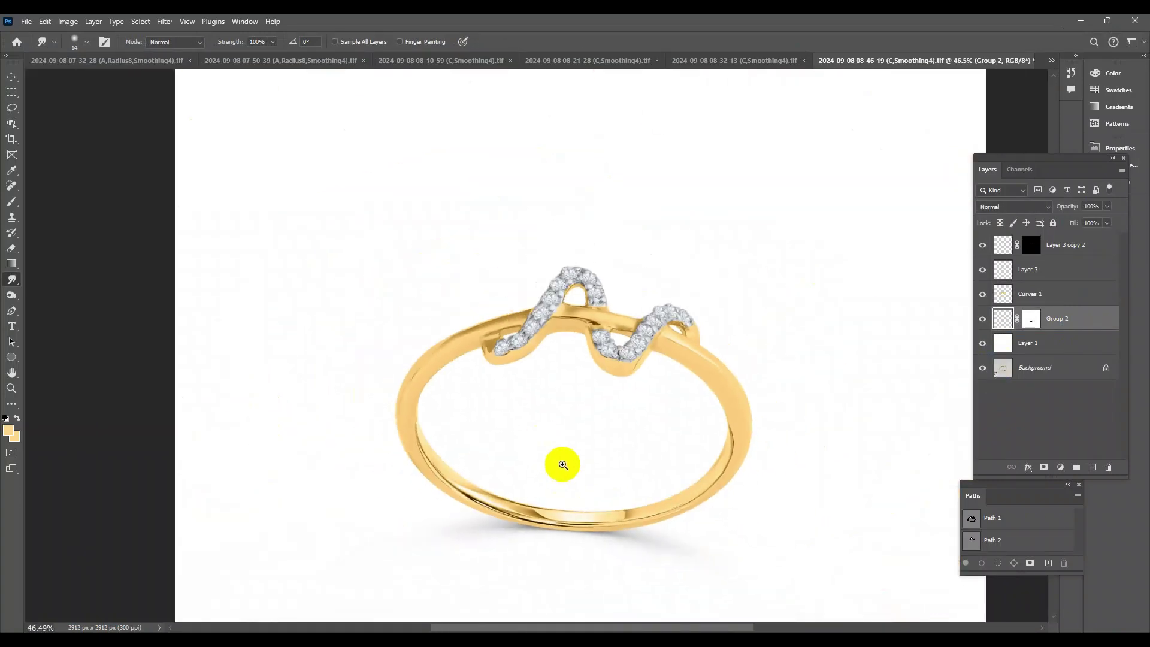
{"action": "scroll", "coordinate": [563, 464], "scroll_direction": "up", "scroll_amount": 3}
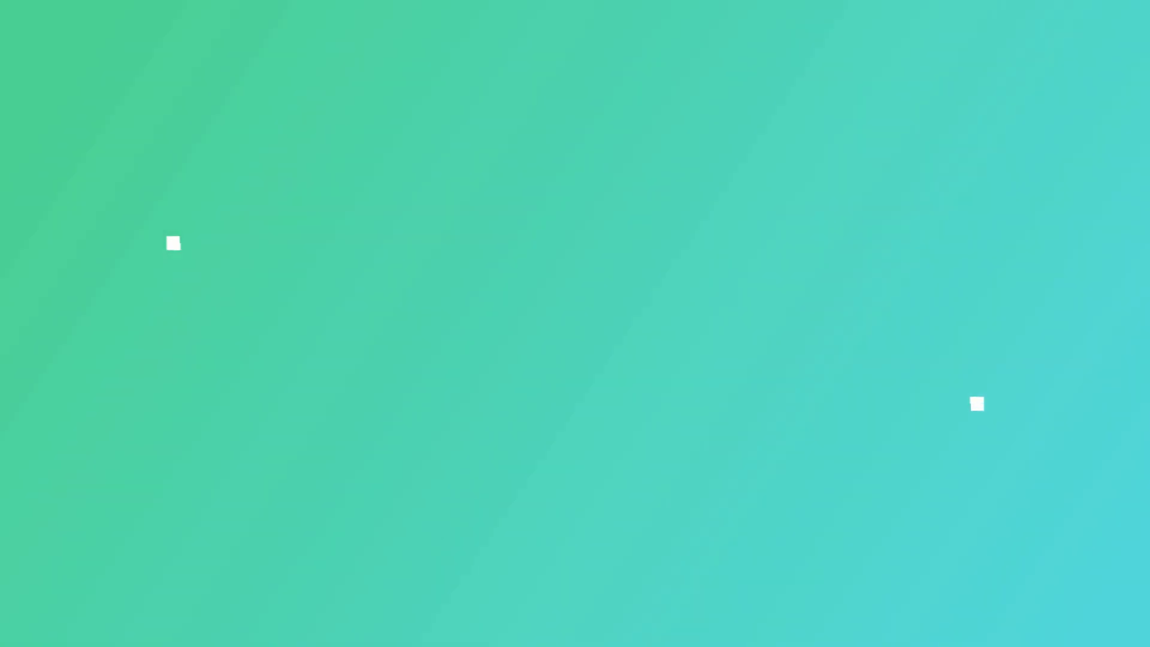